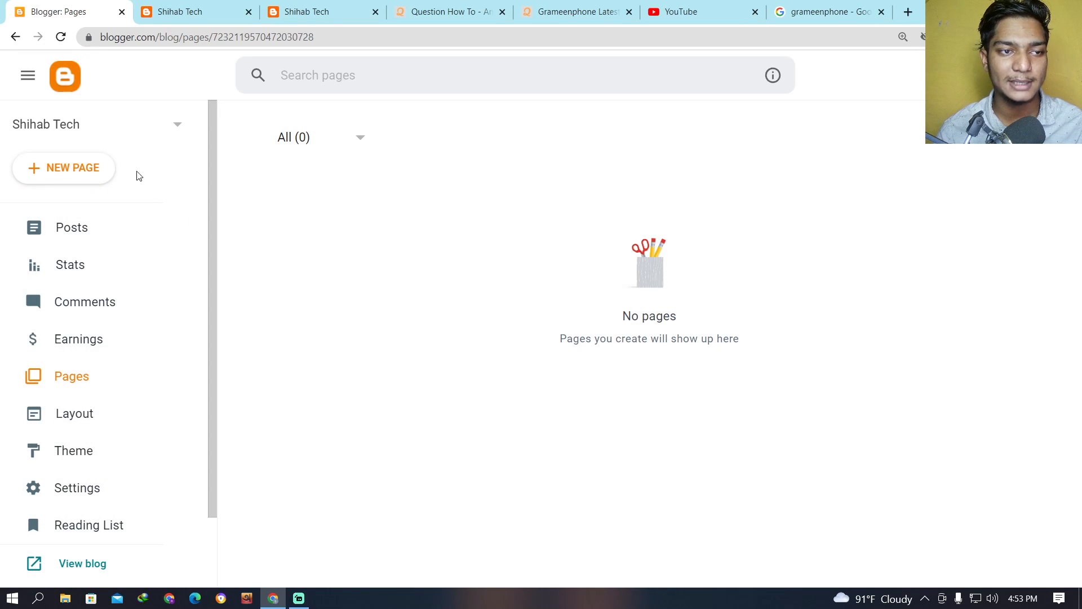
Create a new blog page titled "About Us" and place the cursor in its empty body.
{"action": "left_click", "coordinate": [74, 231]}
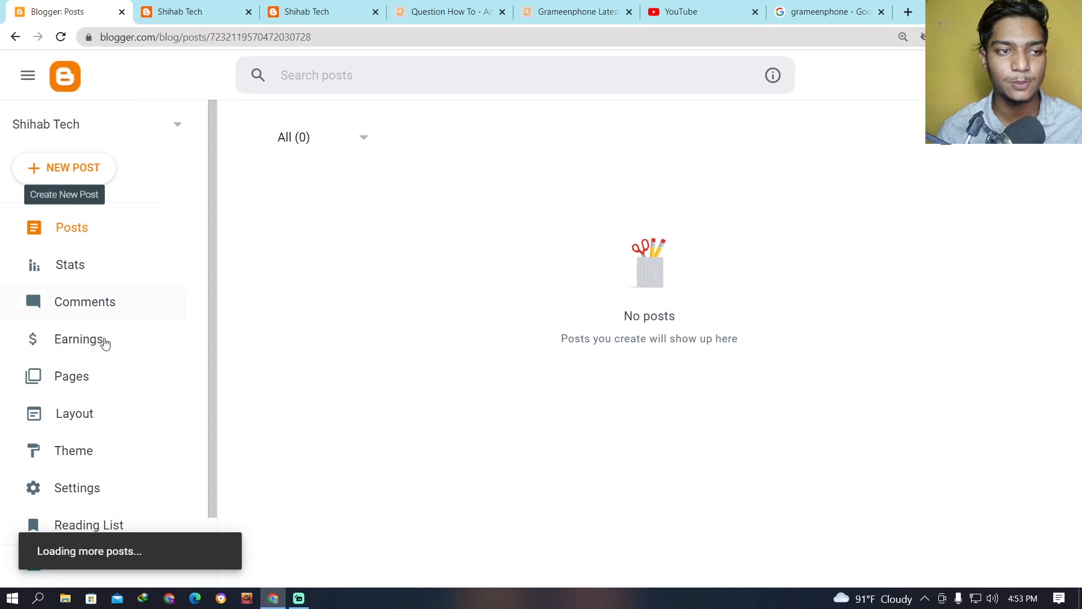
{"action": "left_click", "coordinate": [99, 377]}
{"action": "left_click", "coordinate": [85, 173]}
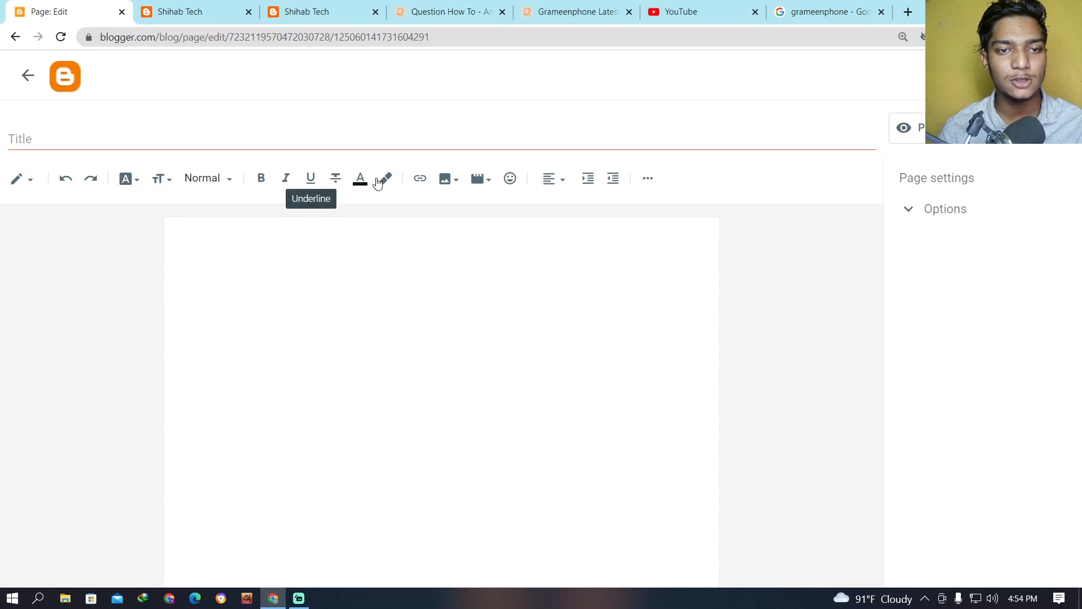
{"action": "left_click", "coordinate": [84, 141]}
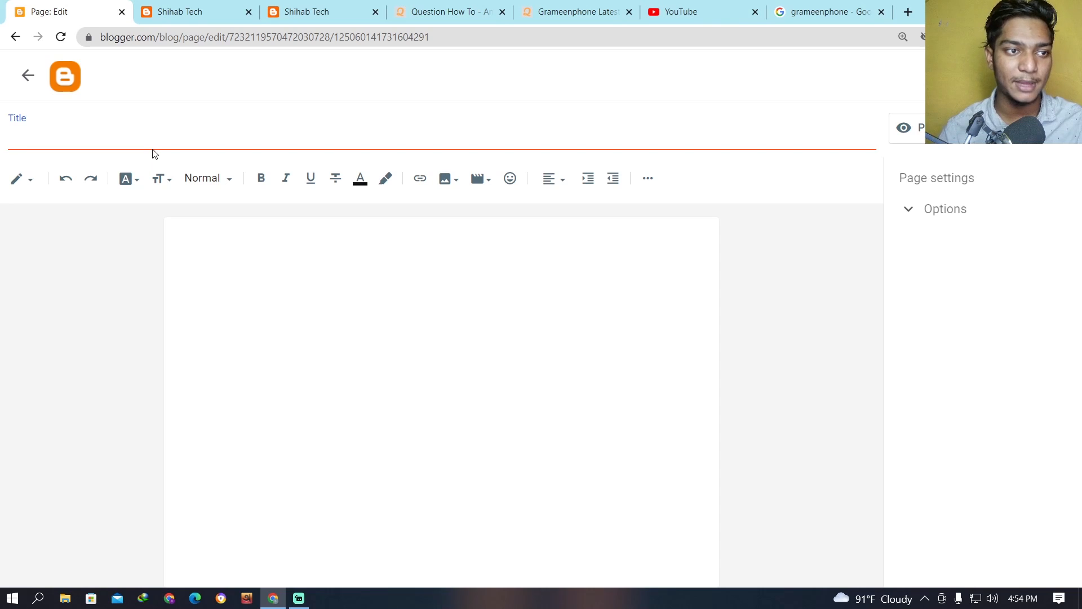
{"action": "type", "text": "About"}
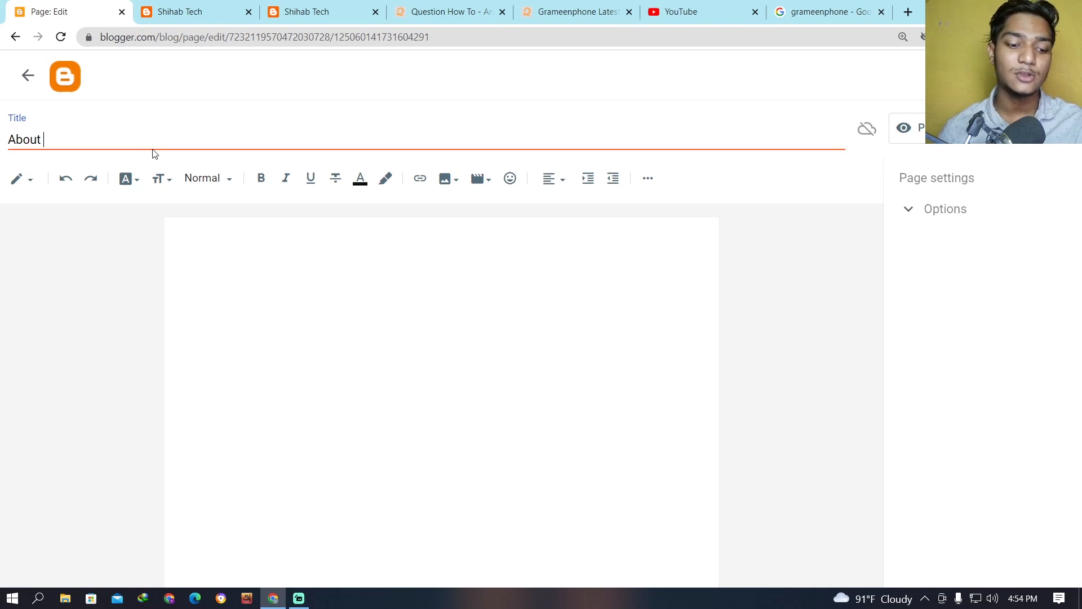
{"action": "type", "text": " US"}
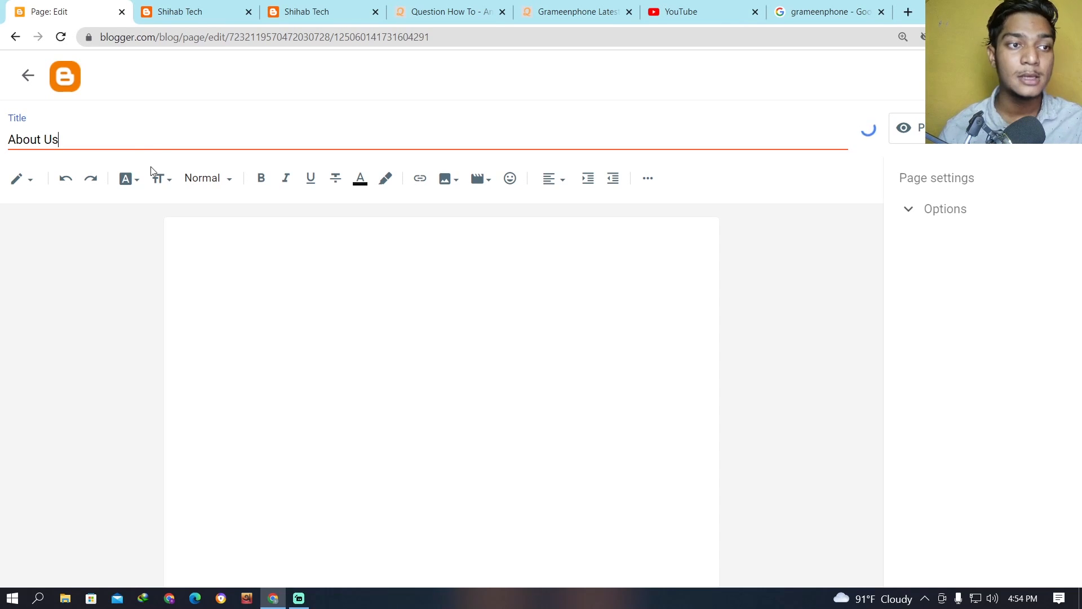
{"action": "left_click_drag", "start_coordinate": [64, 139], "coordinate": [8, 140]}
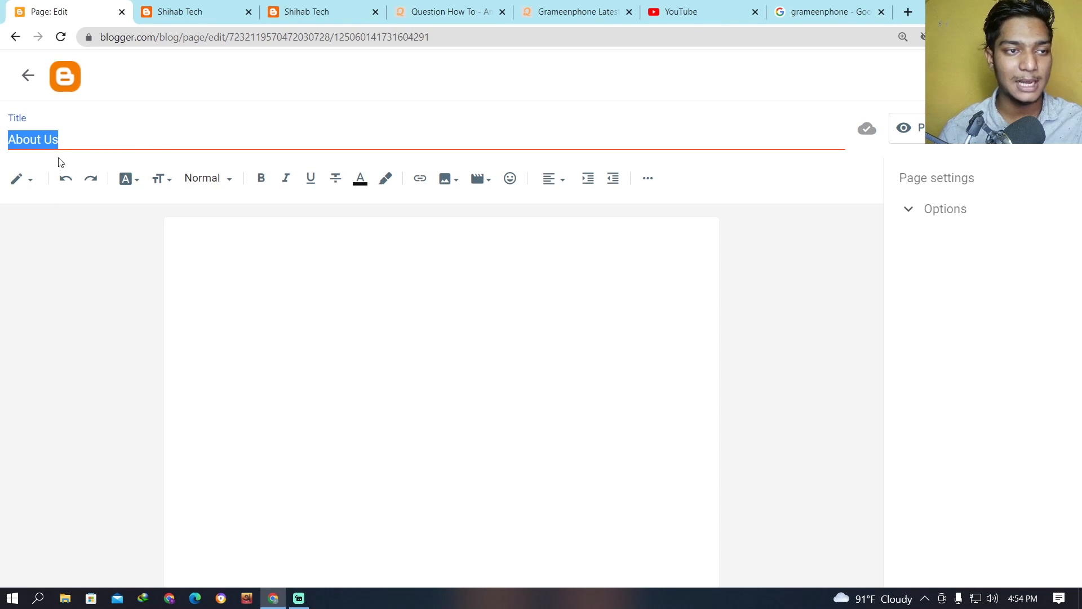
{"action": "left_click", "coordinate": [260, 265]}
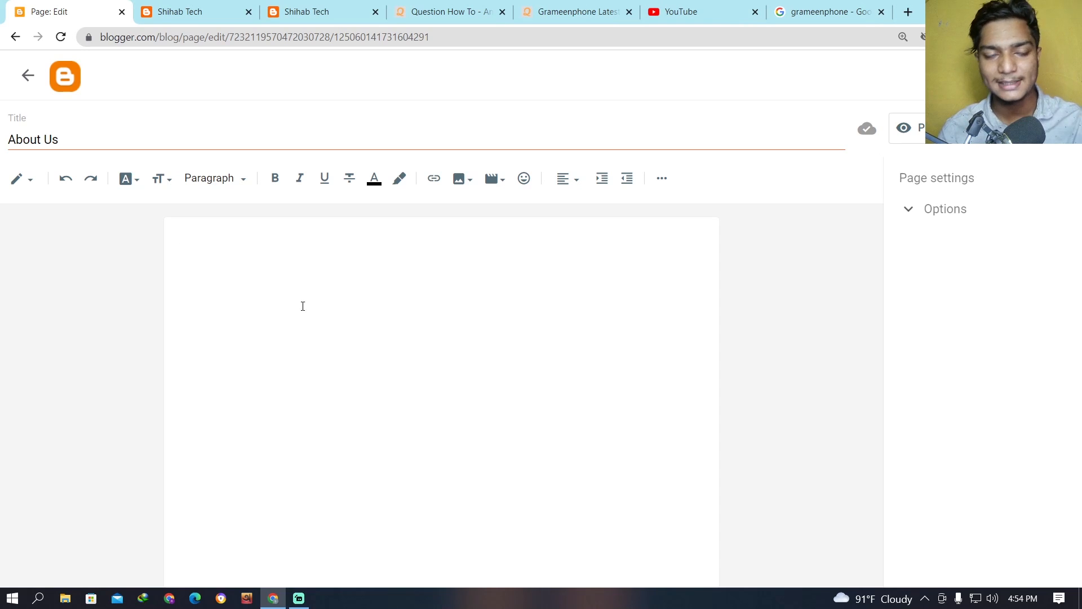
{"action": "left_click_drag", "start_coordinate": [62, 140], "coordinate": [3, 141]}
{"action": "left_click", "coordinate": [222, 236]}
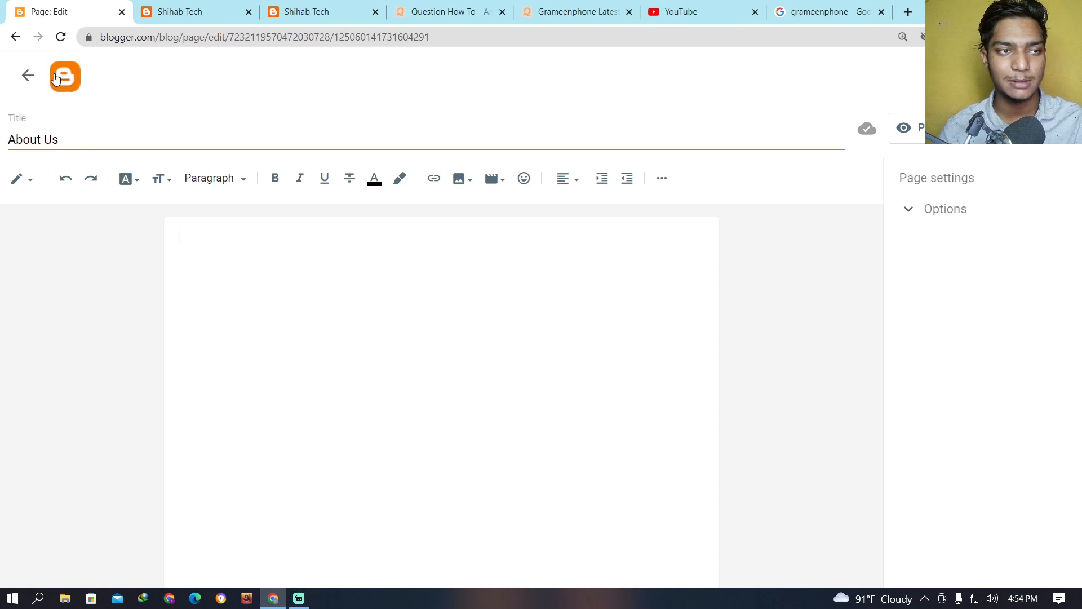
Open the About page of the Question How TO site and copy its heading and full text.
{"action": "left_click", "coordinate": [450, 12]}
{"action": "scroll", "coordinate": [560, 303], "scroll_direction": "down", "scroll_amount": 7}
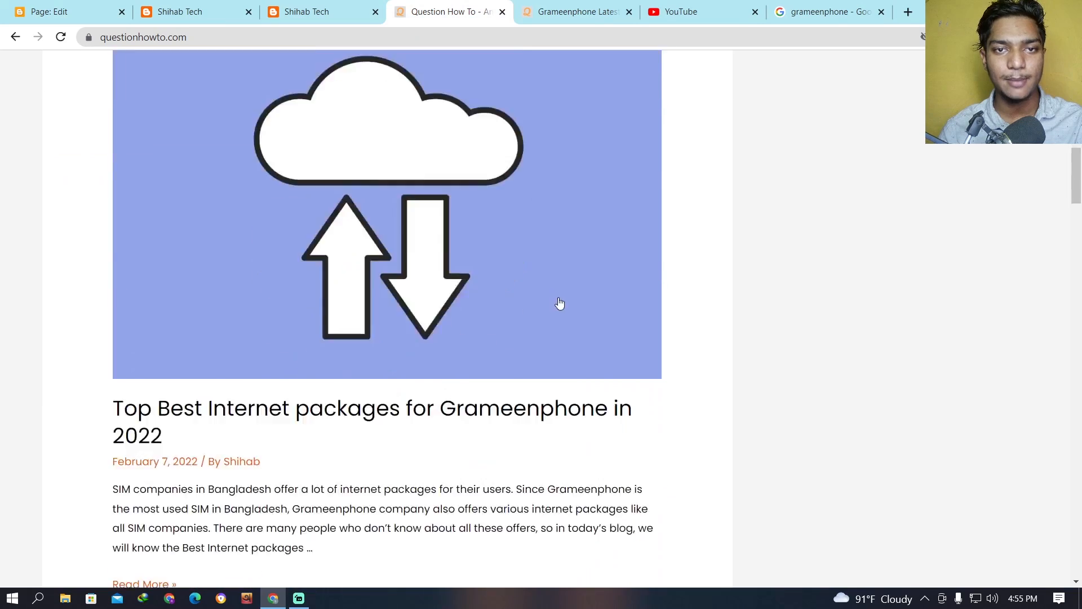
{"action": "scroll", "coordinate": [660, 338], "scroll_direction": "up", "scroll_amount": 7}
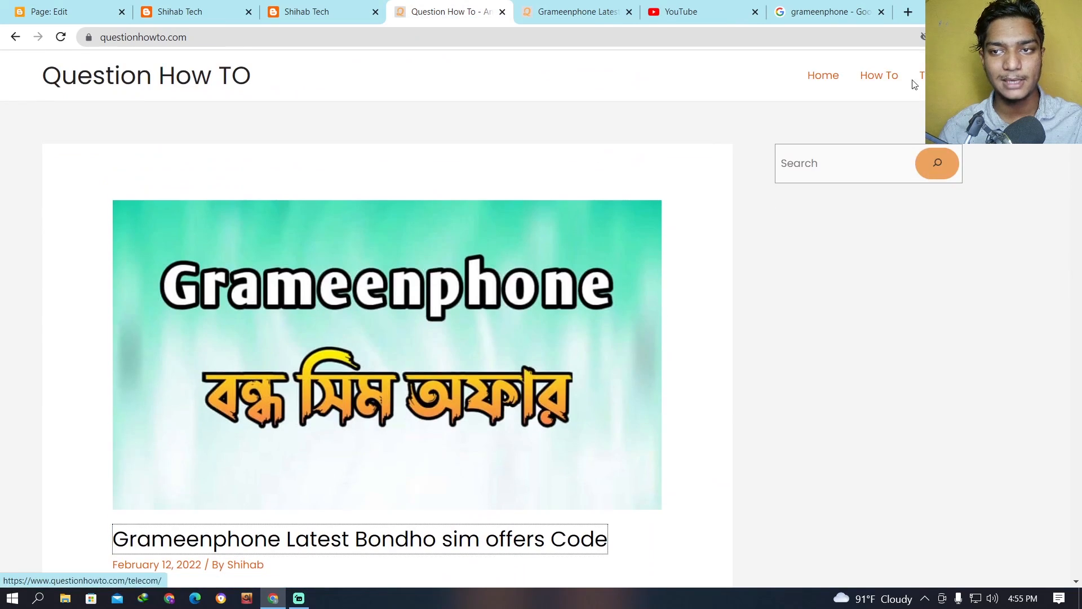
{"action": "scroll", "coordinate": [752, 341], "scroll_direction": "down", "scroll_amount": 6}
{"action": "scroll", "coordinate": [777, 304], "scroll_direction": "up", "scroll_amount": 1}
{"action": "scroll", "coordinate": [850, 290], "scroll_direction": "down", "scroll_amount": 4}
{"action": "scroll", "coordinate": [917, 202], "scroll_direction": "up", "scroll_amount": 10}
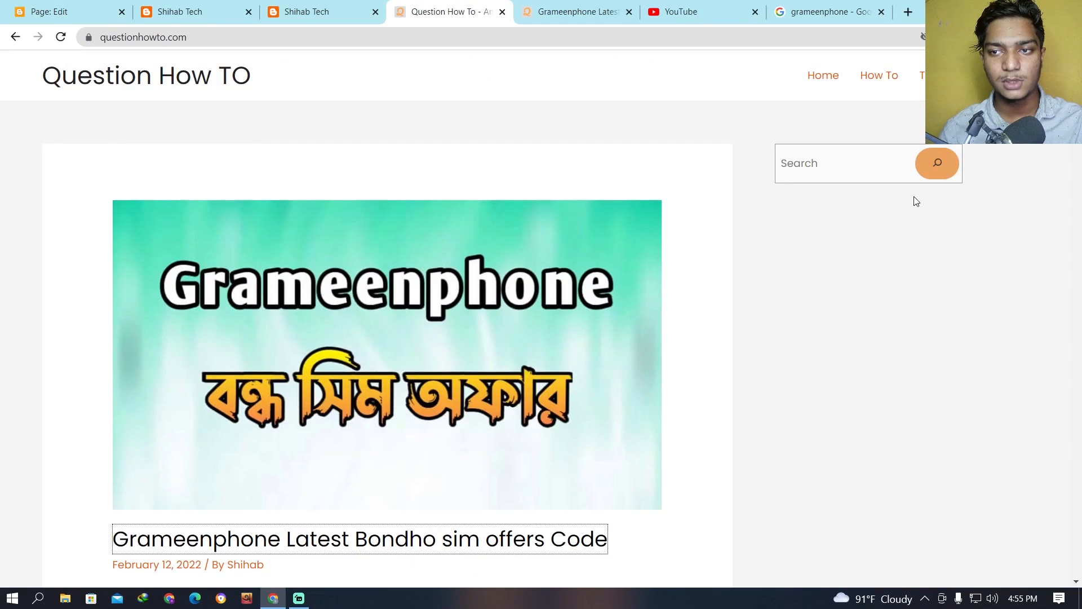
{"action": "left_click", "coordinate": [60, 37]}
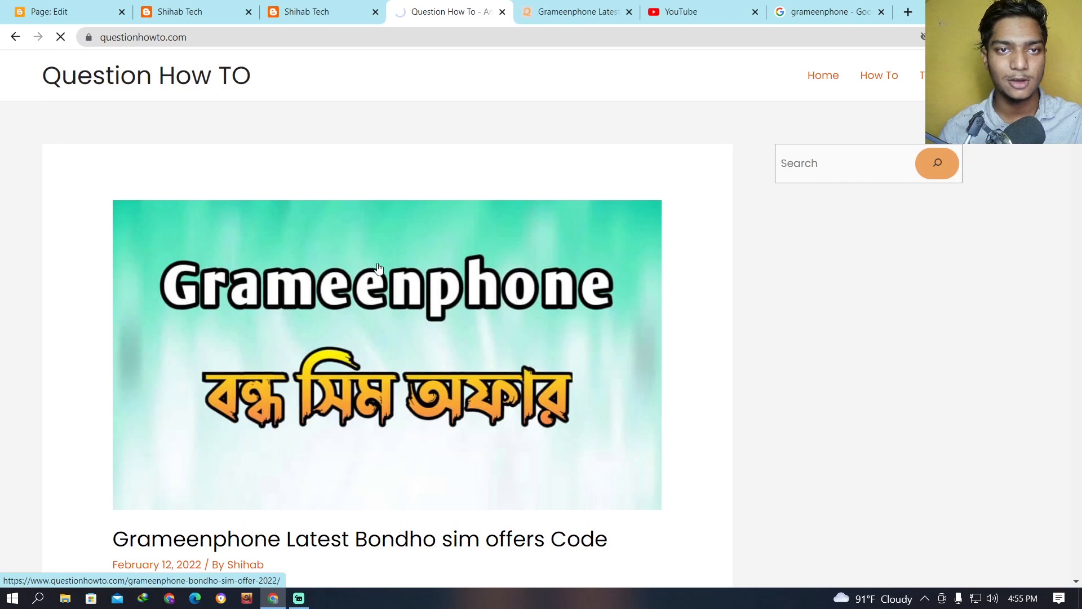
{"action": "left_click_drag", "start_coordinate": [527, 407], "coordinate": [119, 120]}
{"action": "right_click", "coordinate": [186, 183]}
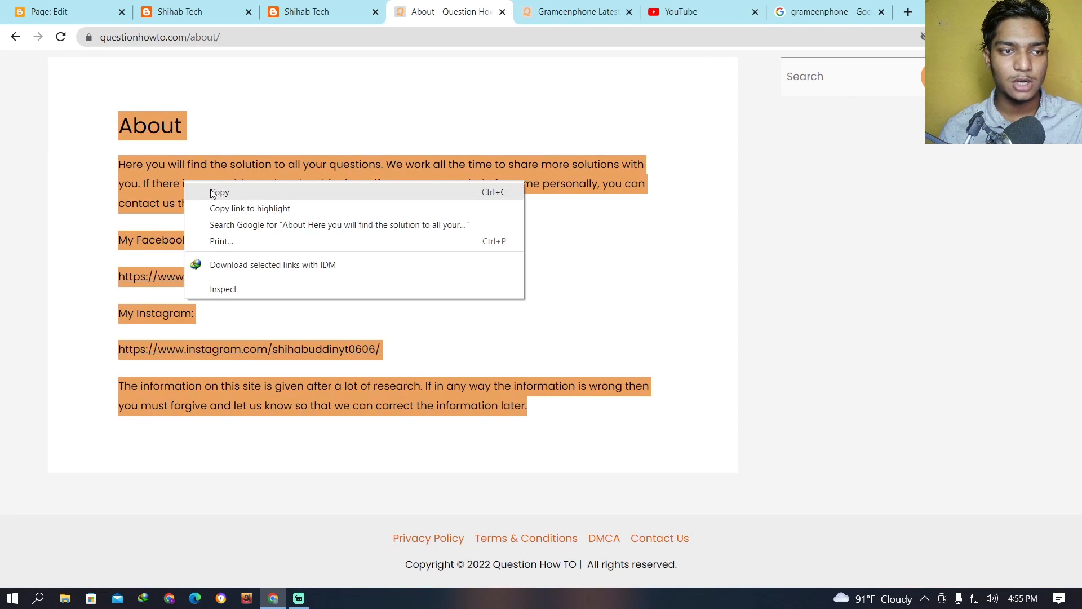
{"action": "left_click", "coordinate": [220, 195]}
Paste the copied About text into the body of the About Us page and publish the page.
{"action": "left_click", "coordinate": [183, 6]}
{"action": "left_click", "coordinate": [93, 10]}
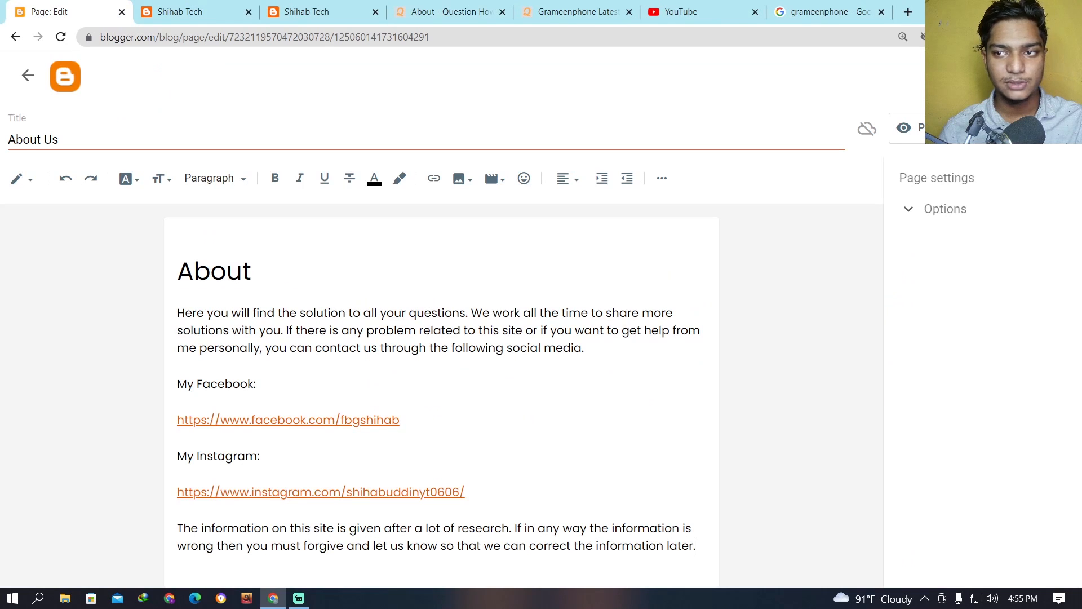
{"action": "left_click", "coordinate": [1037, 129]}
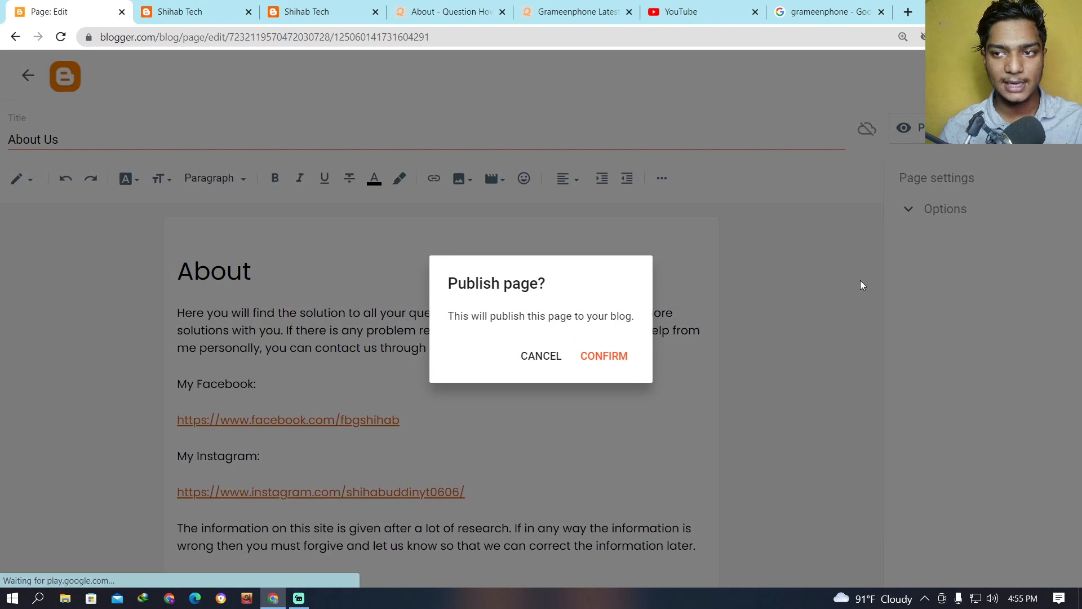
{"action": "left_click", "coordinate": [610, 356]}
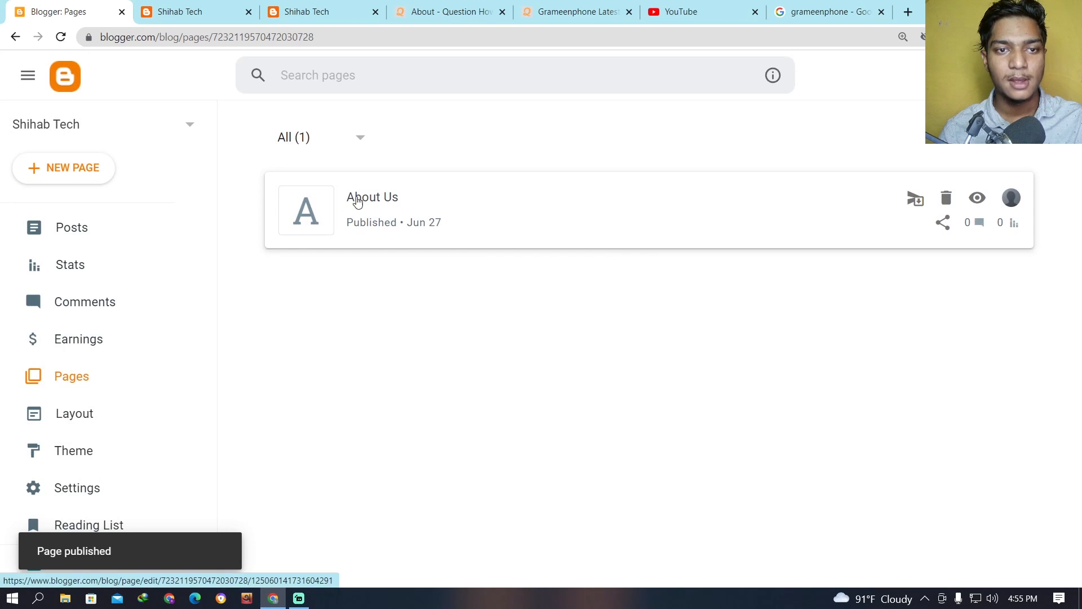
Create another new blog page titled "Contact" and place the cursor in its body.
{"action": "left_click", "coordinate": [91, 175]}
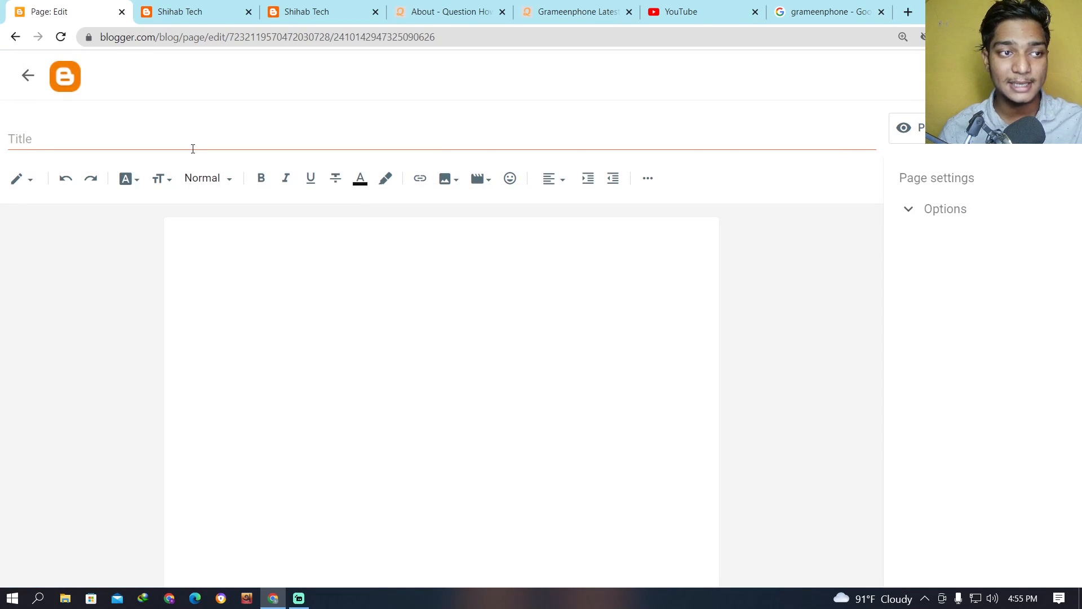
{"action": "left_click", "coordinate": [193, 148]}
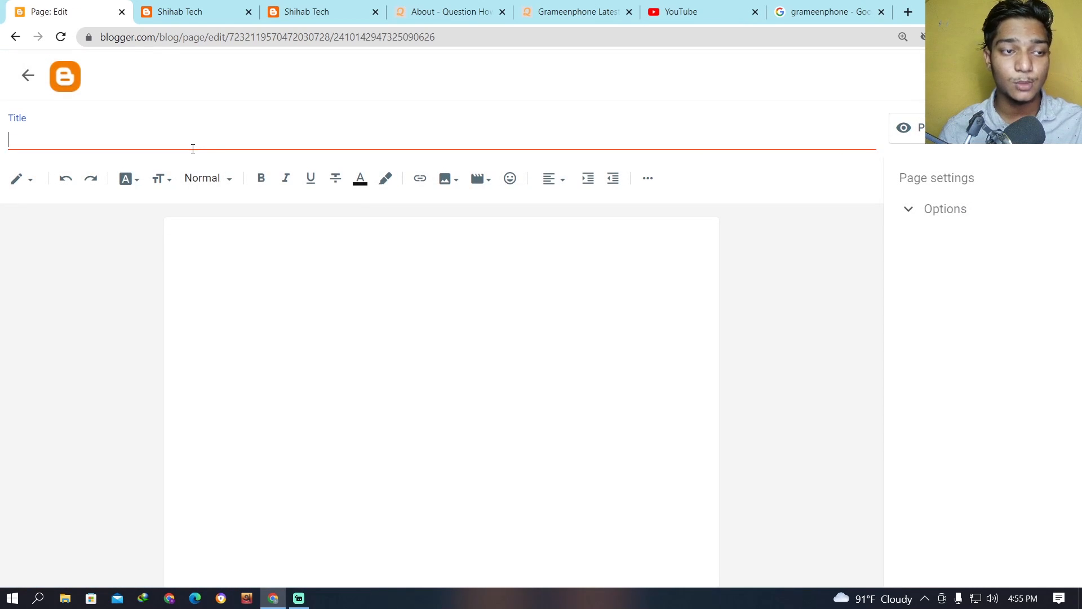
{"action": "type", "text": "Contact"}
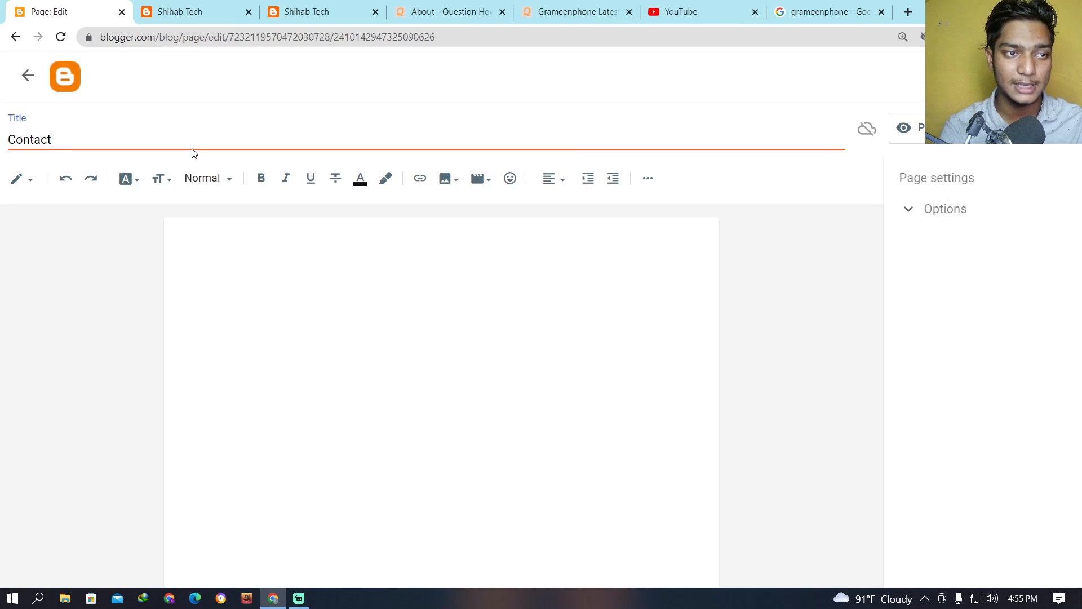
{"action": "left_click", "coordinate": [270, 254]}
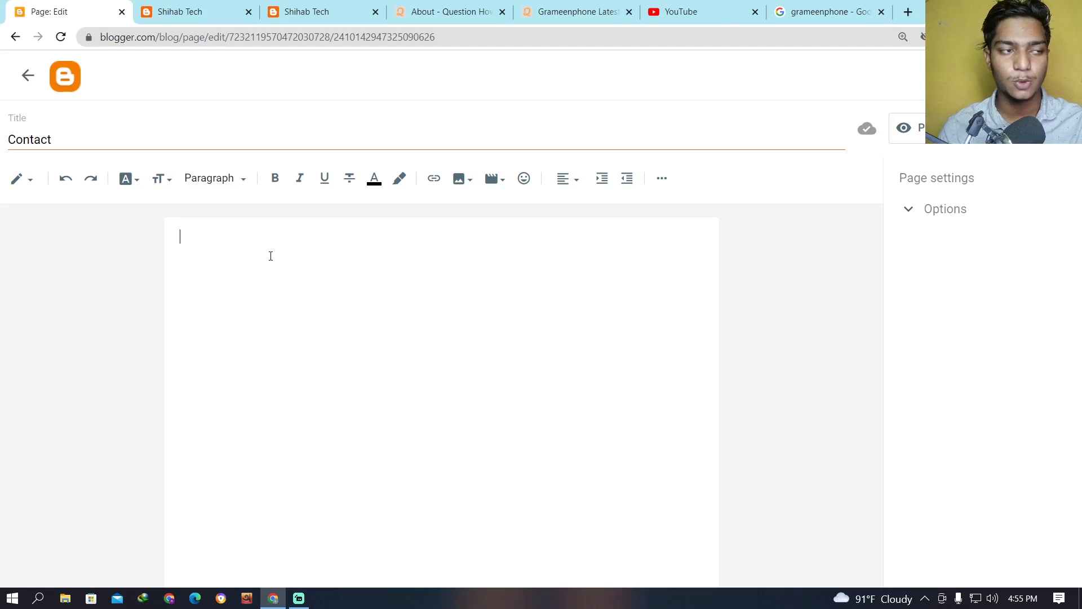
Copy the heading and text of the Question How TO site's Contact Us page into the body of the Contact page.
{"action": "left_click", "coordinate": [589, 10]}
{"action": "scroll", "coordinate": [775, 189], "scroll_direction": "down", "scroll_amount": 20}
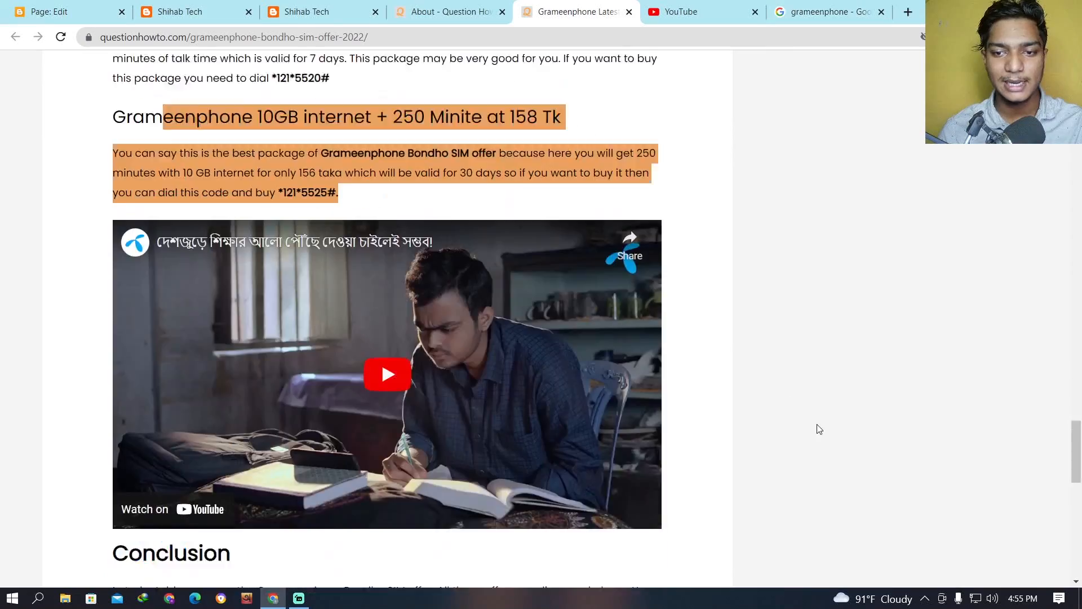
{"action": "scroll", "coordinate": [819, 429], "scroll_direction": "down", "scroll_amount": 10}
{"action": "left_click", "coordinate": [654, 538]}
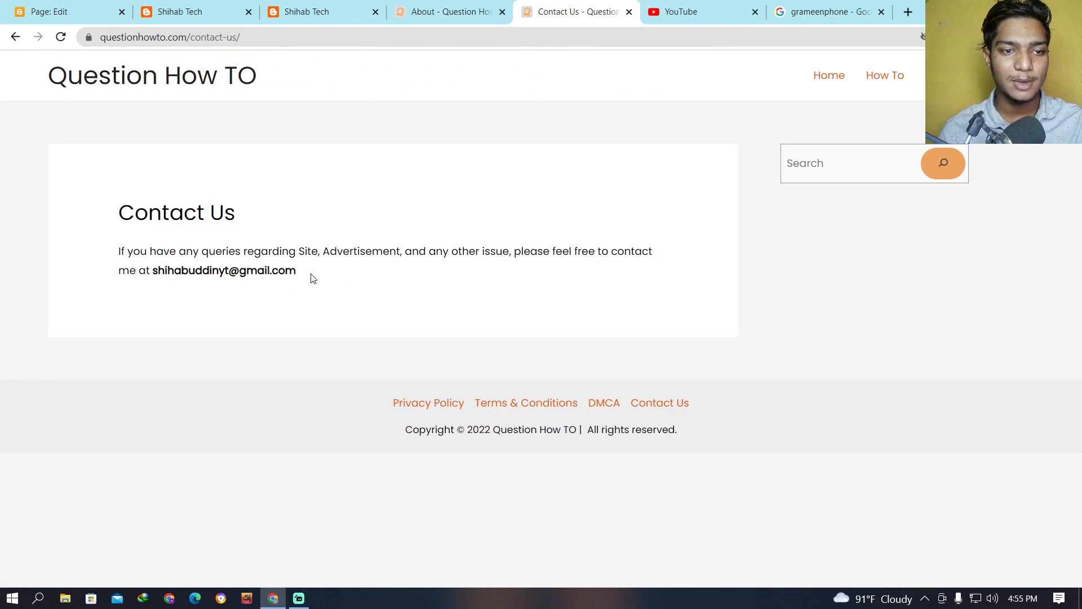
{"action": "left_click_drag", "start_coordinate": [309, 277], "coordinate": [125, 254]}
{"action": "left_click", "coordinate": [118, 260]}
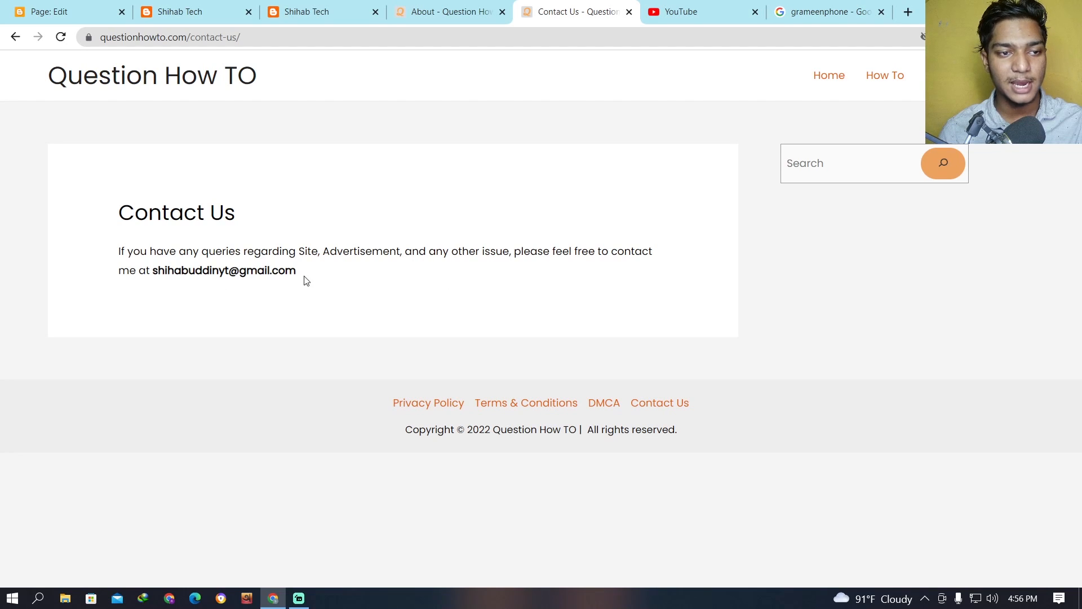
{"action": "left_click_drag", "start_coordinate": [316, 280], "coordinate": [118, 208]}
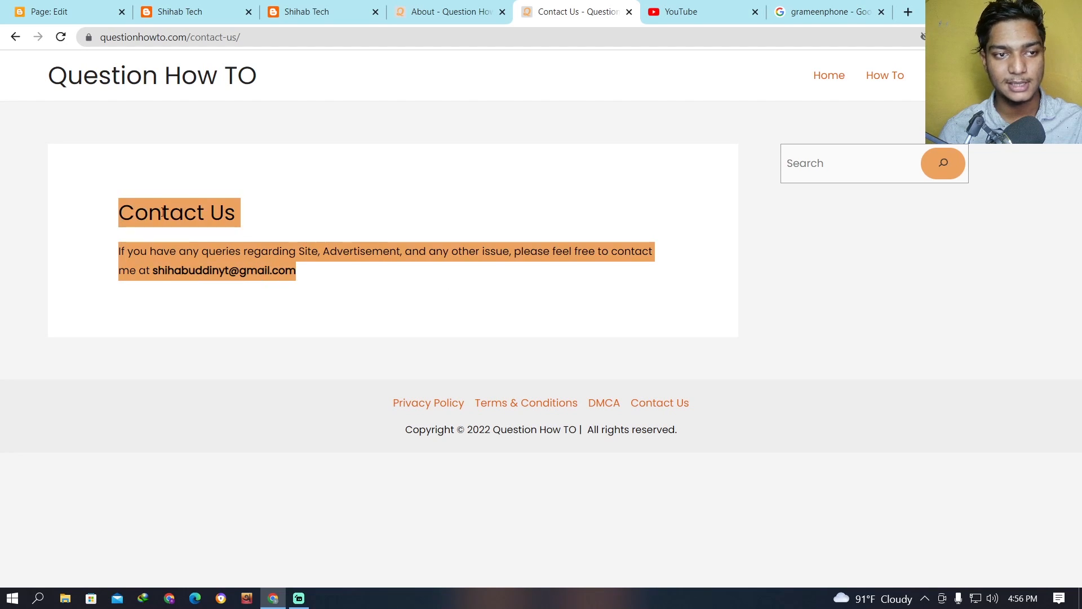
{"action": "left_click", "coordinate": [72, 10]}
{"action": "key", "text": "ctrl+v"}
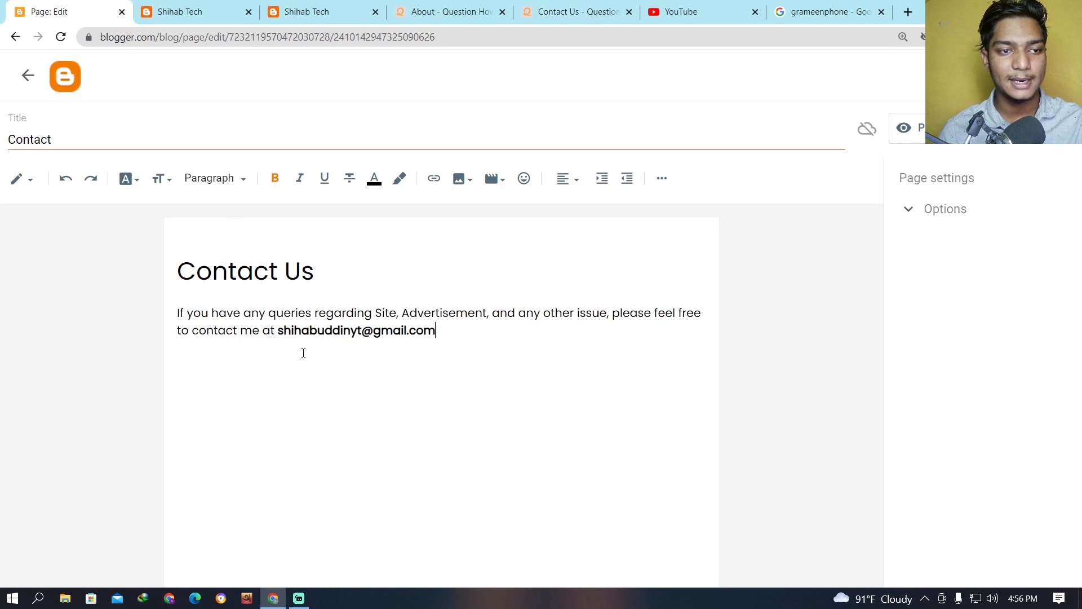
Examine the wording of the pasted contact paragraph and its e-mail address at a larger size.
{"action": "scroll", "coordinate": [401, 382], "scroll_direction": "up", "scroll_amount": 6}
{"action": "scroll", "coordinate": [406, 370], "scroll_direction": "down", "scroll_amount": 3}
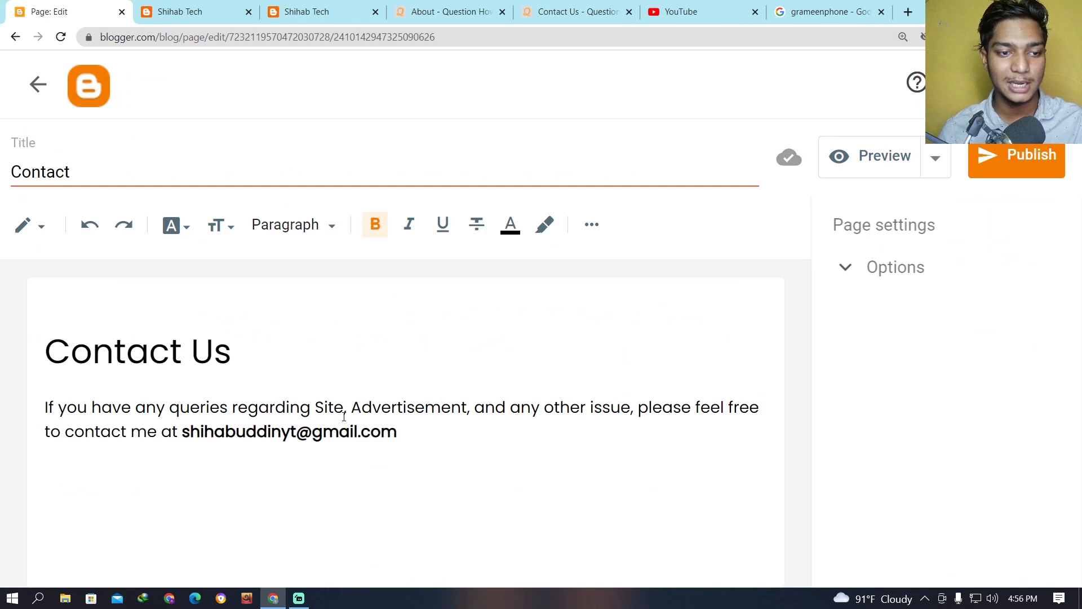
{"action": "left_click_drag", "start_coordinate": [348, 406], "coordinate": [621, 413]}
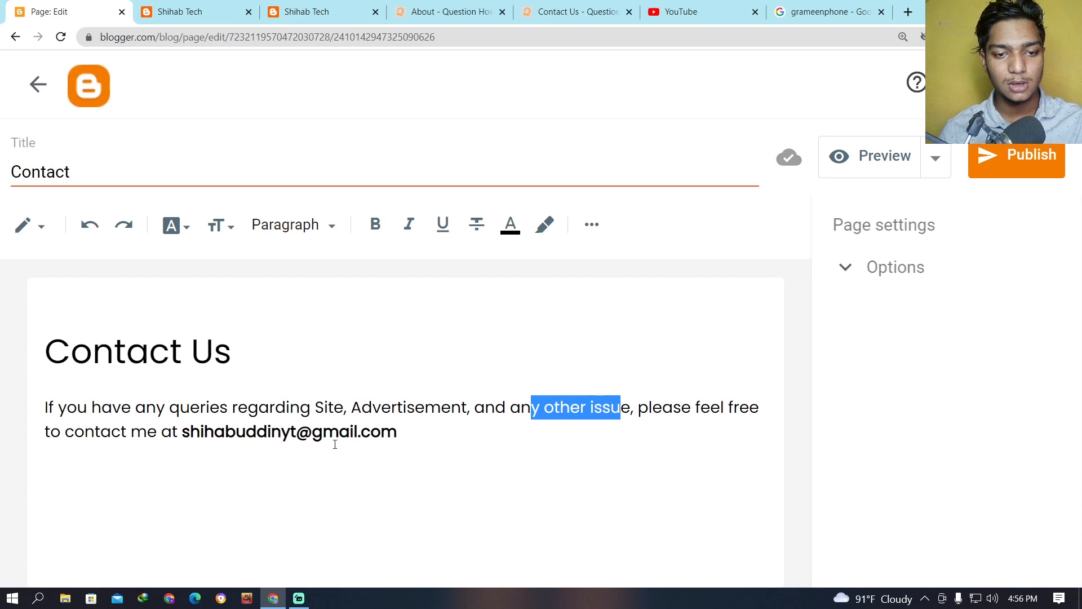
{"action": "left_click_drag", "start_coordinate": [397, 433], "coordinate": [186, 434]}
{"action": "key", "text": "ctrl+b"}
{"action": "left_click", "coordinate": [532, 431]}
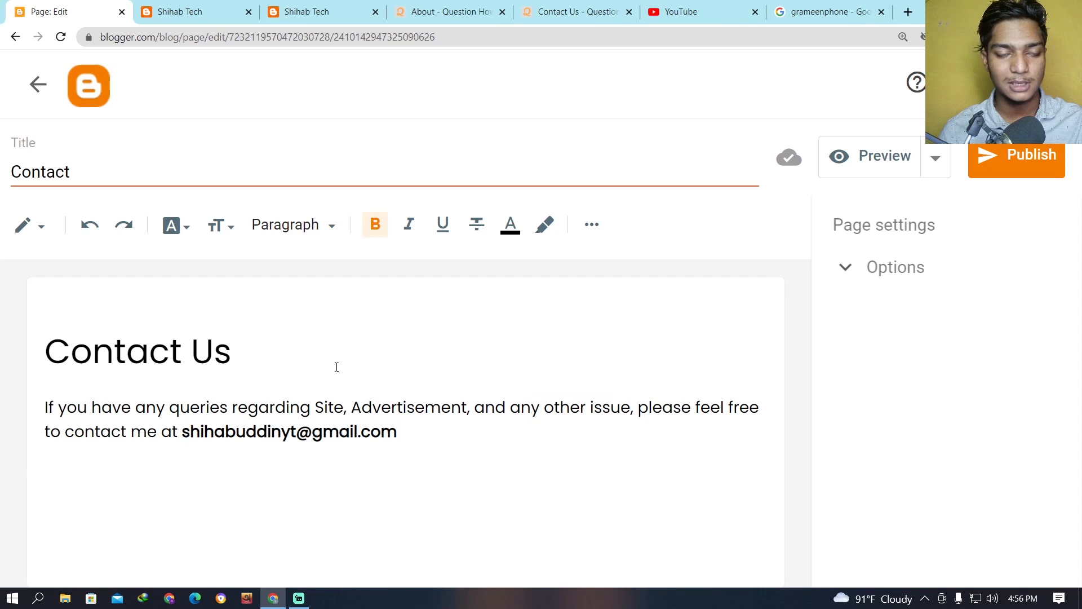
{"action": "key", "text": "ctrl+minus"}
{"action": "key", "text": "ctrl+minus"}
{"action": "key", "text": "ctrl+minus"}
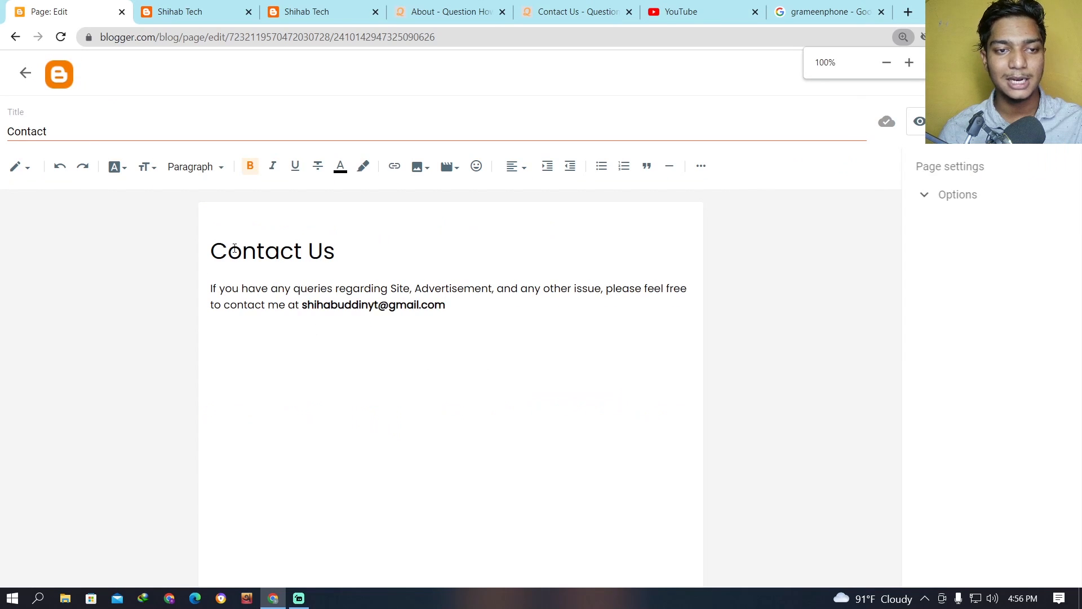
{"action": "key", "text": "ctrl+plus"}
Delete the pasted "Contact Us" heading and the empty line above the contact paragraph.
{"action": "left_click_drag", "start_coordinate": [333, 266], "coordinate": [135, 262]}
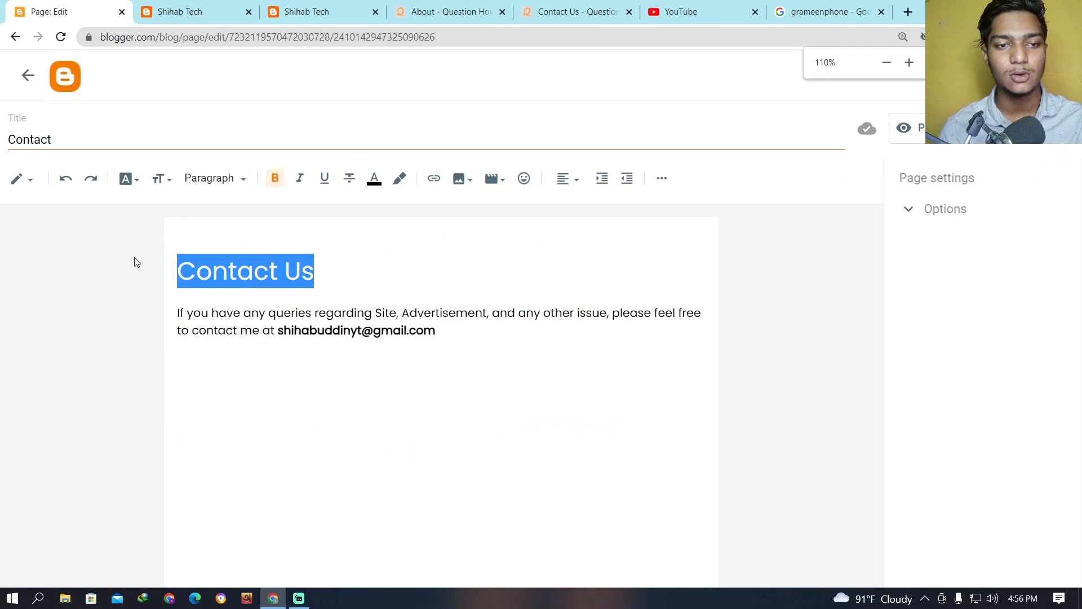
{"action": "key", "text": "BackSpace"}
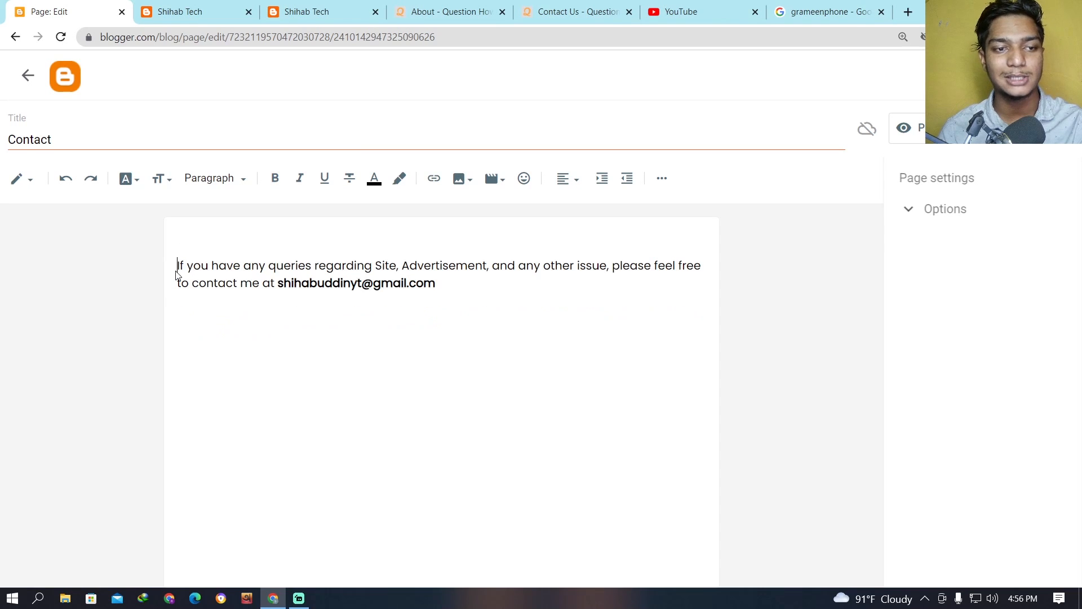
{"action": "key", "text": "BackSpace"}
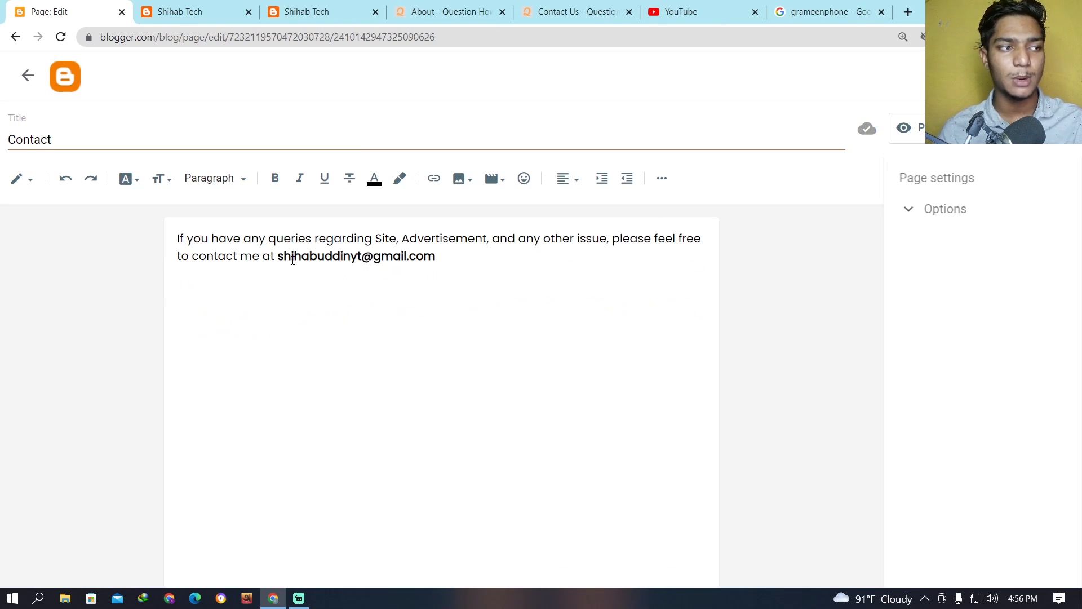
Publish the Contact page to the blog.
{"action": "left_click_drag", "start_coordinate": [277, 257], "coordinate": [471, 256]}
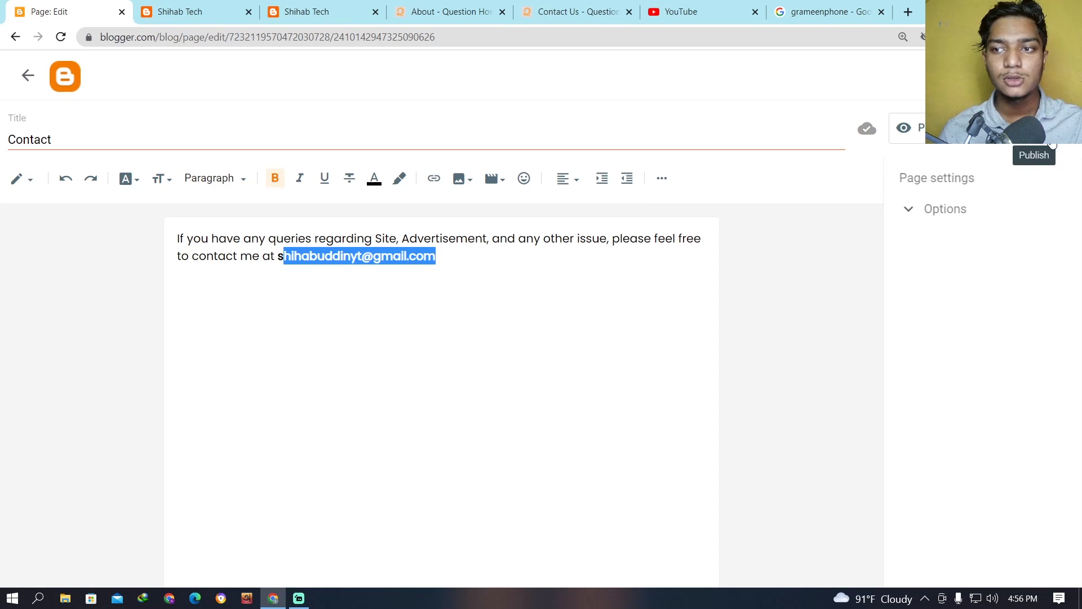
{"action": "left_click", "coordinate": [1034, 129]}
{"action": "left_click", "coordinate": [621, 359]}
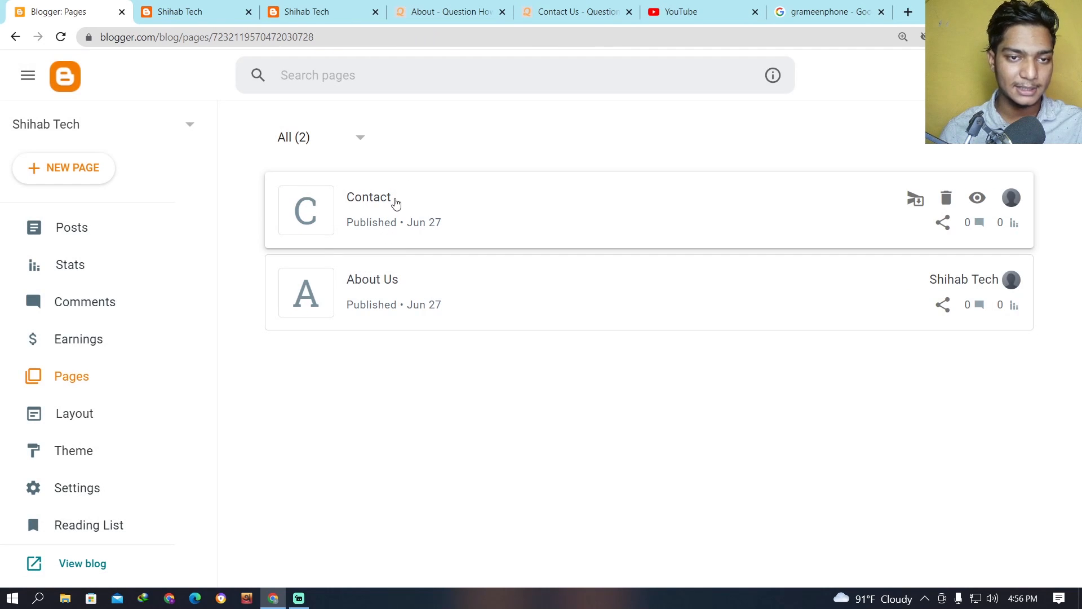
Retitle the published Contact page as "Contact Us", save the update and return to the page list.
{"action": "left_click", "coordinate": [379, 196]}
{"action": "left_click", "coordinate": [112, 140]}
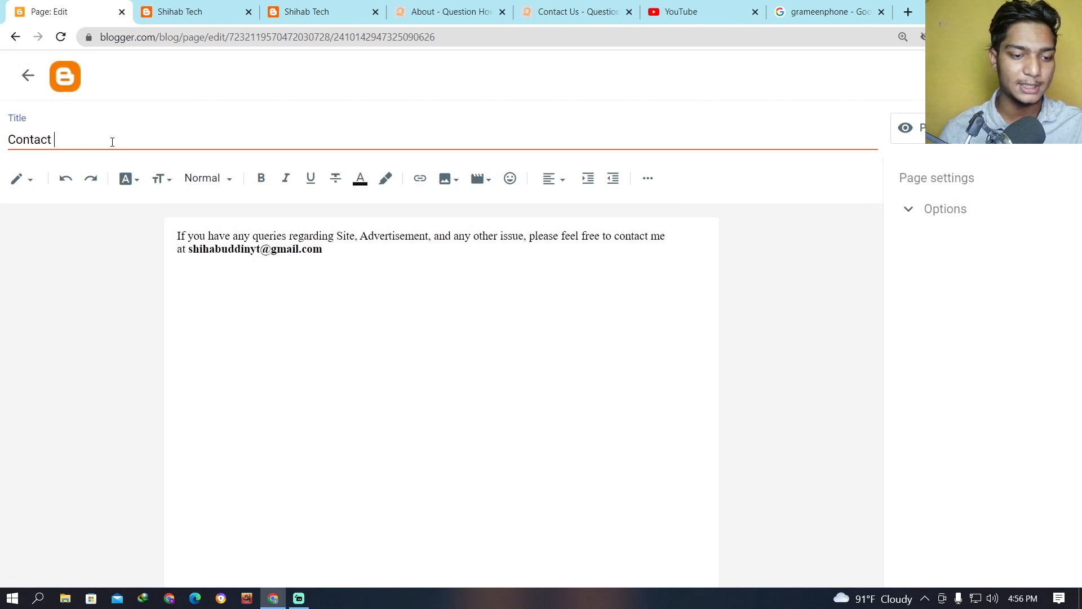
{"action": "type", "text": "Us"}
{"action": "left_click", "coordinate": [1018, 129]}
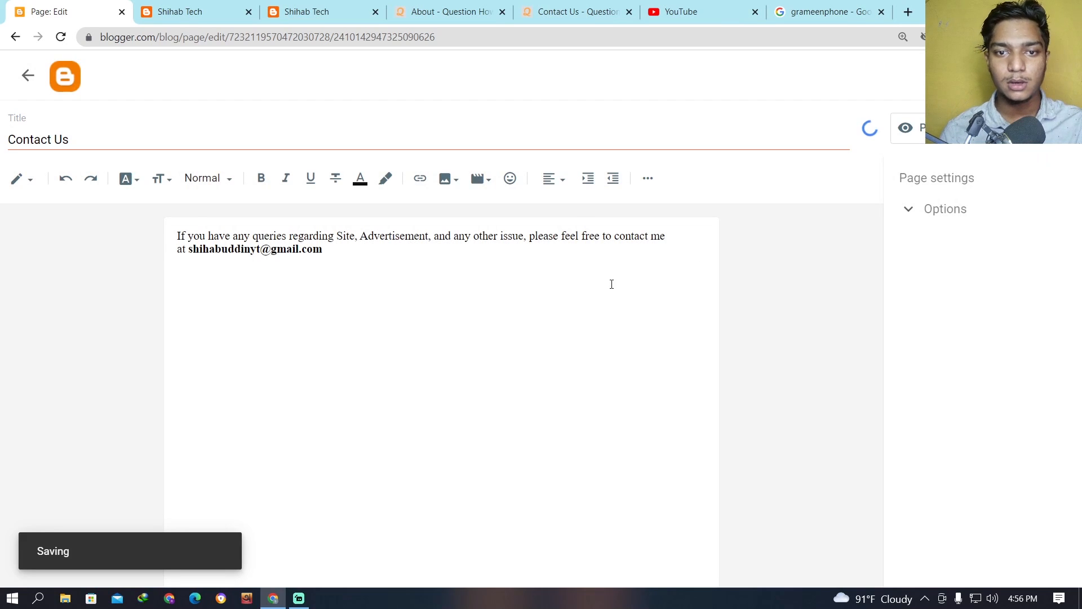
{"action": "left_click", "coordinate": [42, 87]}
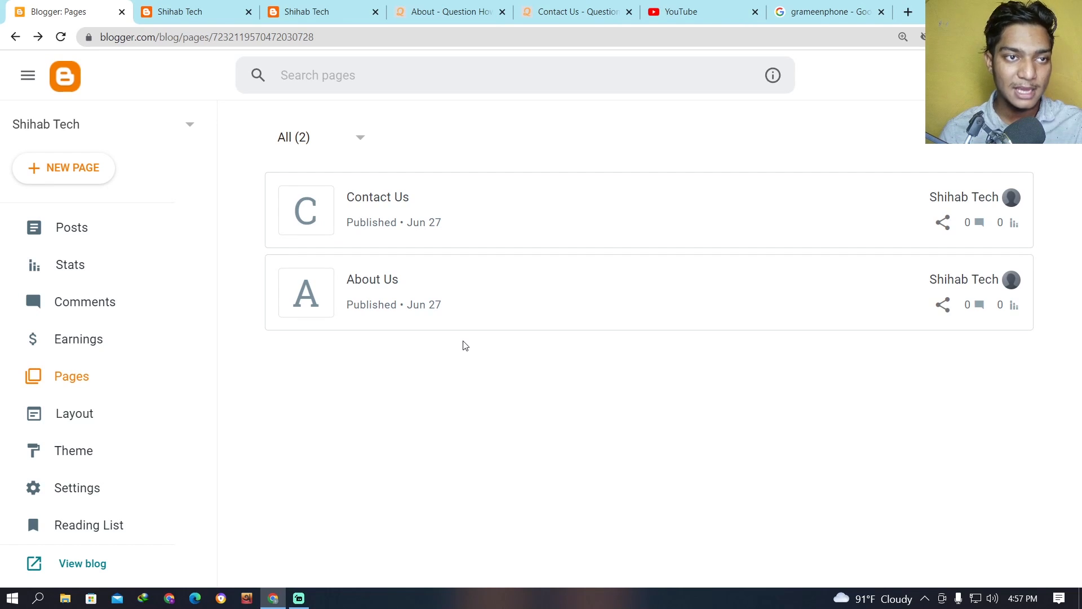
Examine the header and footer links on the live blog's homepage, and check the list of existing pages in Blogger.
{"action": "left_click", "coordinate": [215, 9]}
{"action": "scroll", "coordinate": [725, 522], "scroll_direction": "down", "scroll_amount": 5}
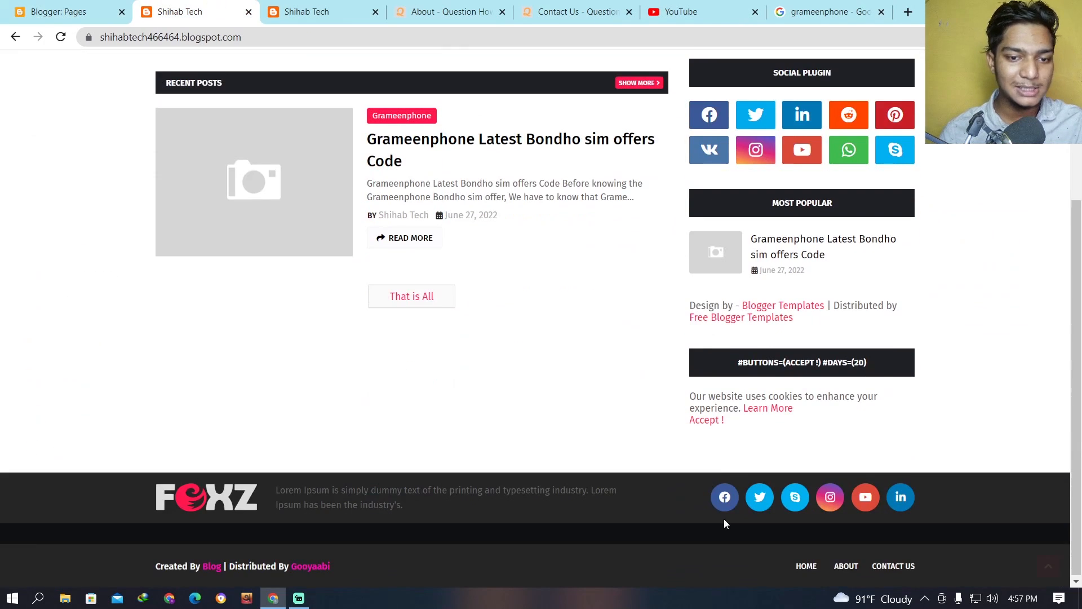
{"action": "scroll", "coordinate": [811, 507], "scroll_direction": "up", "scroll_amount": 3}
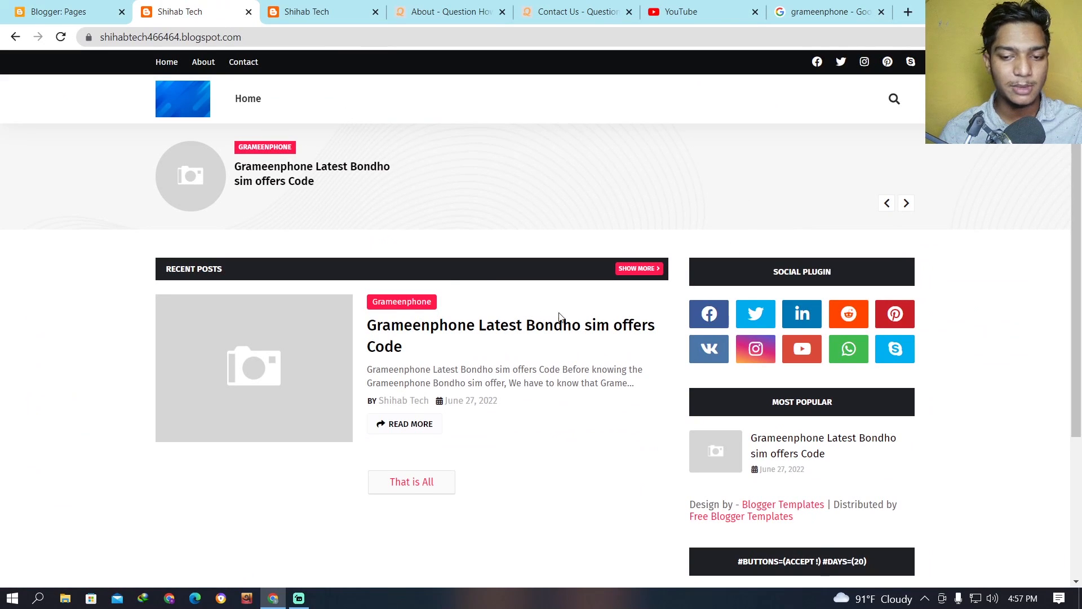
{"action": "scroll", "coordinate": [503, 323], "scroll_direction": "down", "scroll_amount": 3}
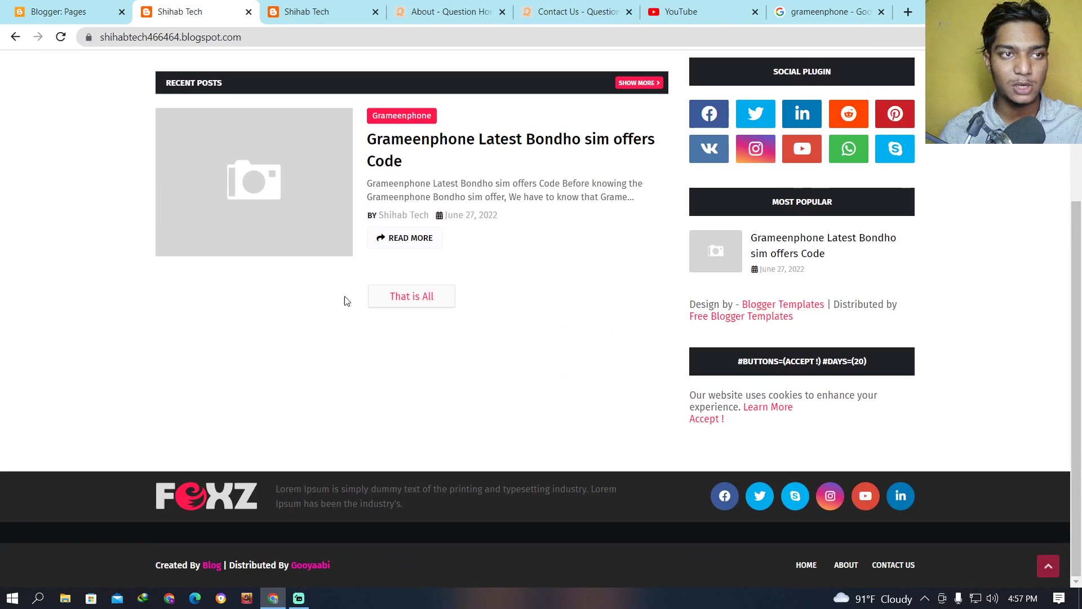
{"action": "left_click", "coordinate": [62, 11]}
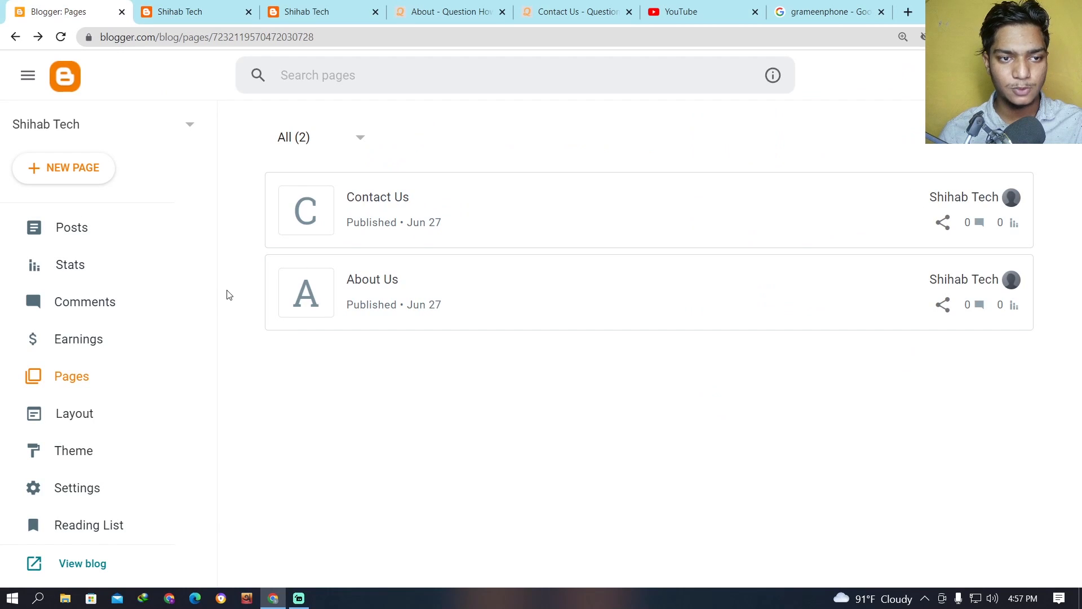
{"action": "scroll", "coordinate": [212, 342], "scroll_direction": "down", "scroll_amount": 1}
{"action": "scroll", "coordinate": [212, 342], "scroll_direction": "down", "scroll_amount": 1}
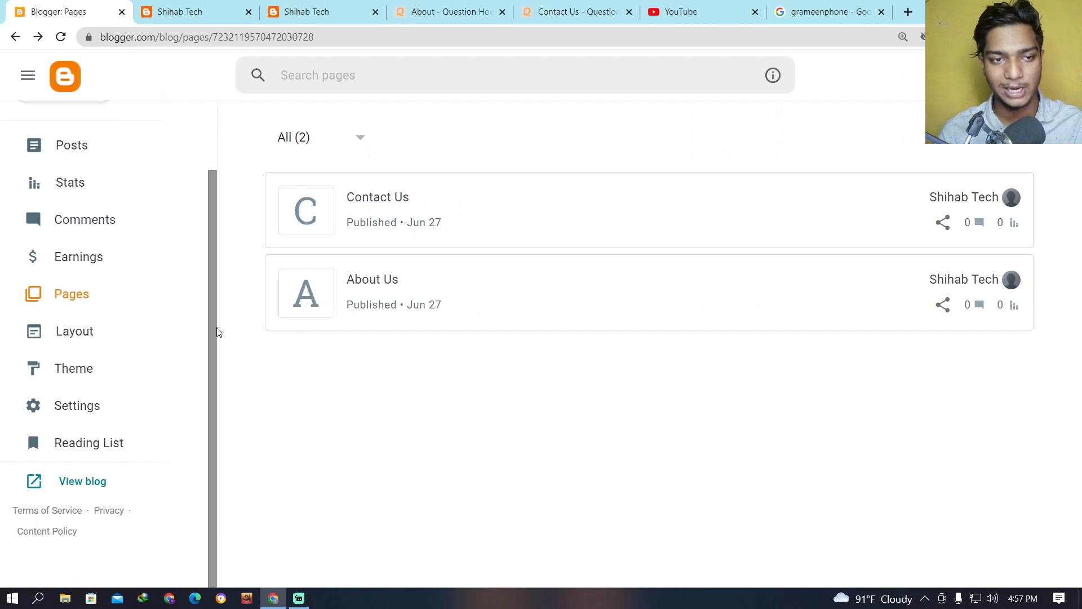
{"action": "scroll", "coordinate": [215, 333], "scroll_direction": "up", "scroll_amount": 2}
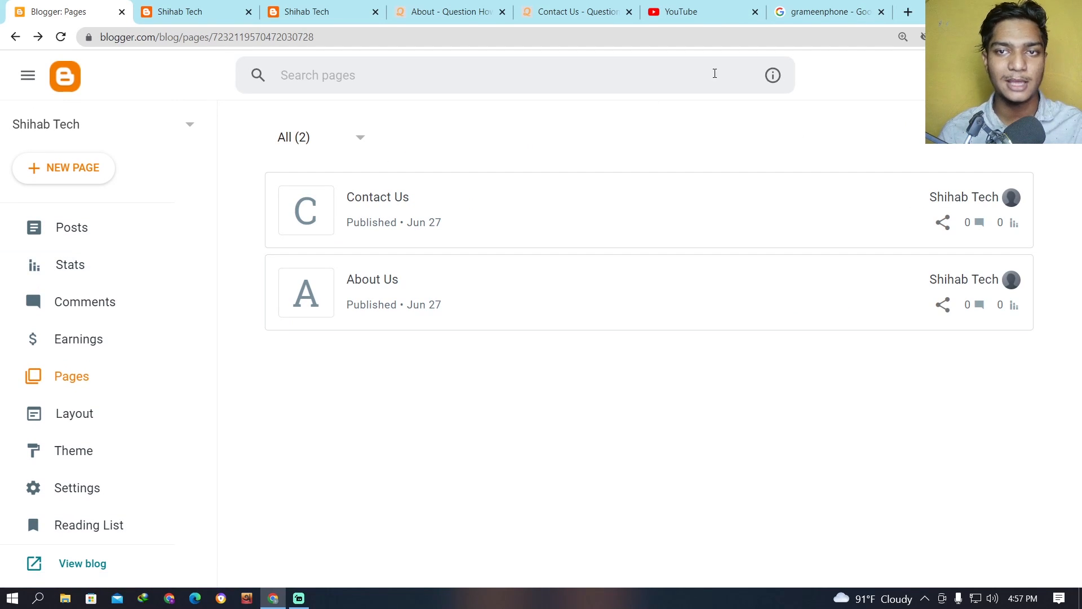
Search Google for "privacy policy generator" in a new browser tab.
{"action": "left_click", "coordinate": [908, 13]}
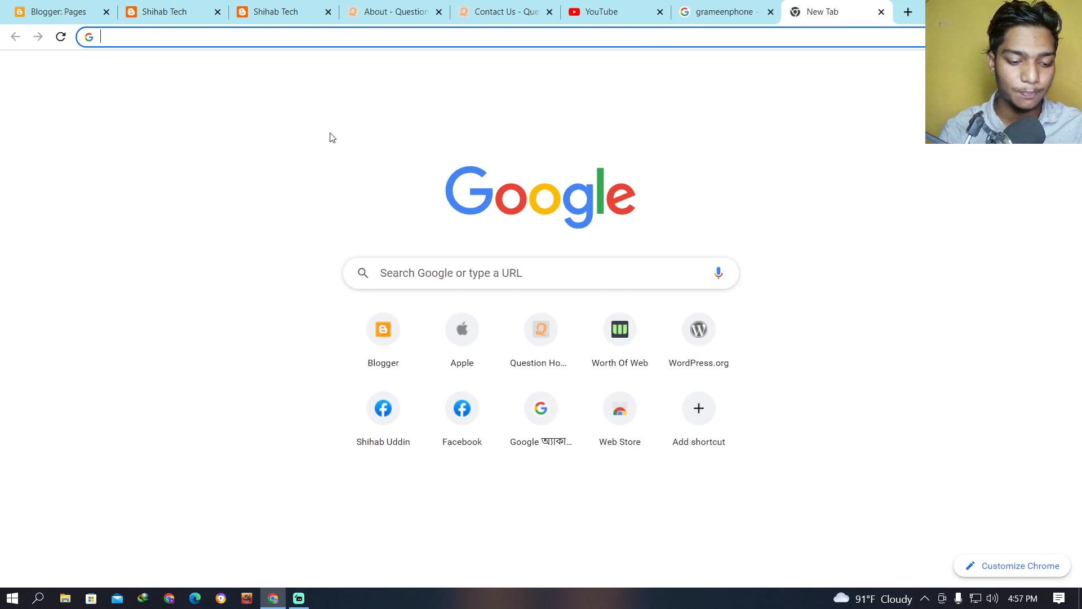
{"action": "type", "text": "privc"}
{"action": "key", "text": "BackSpace"}
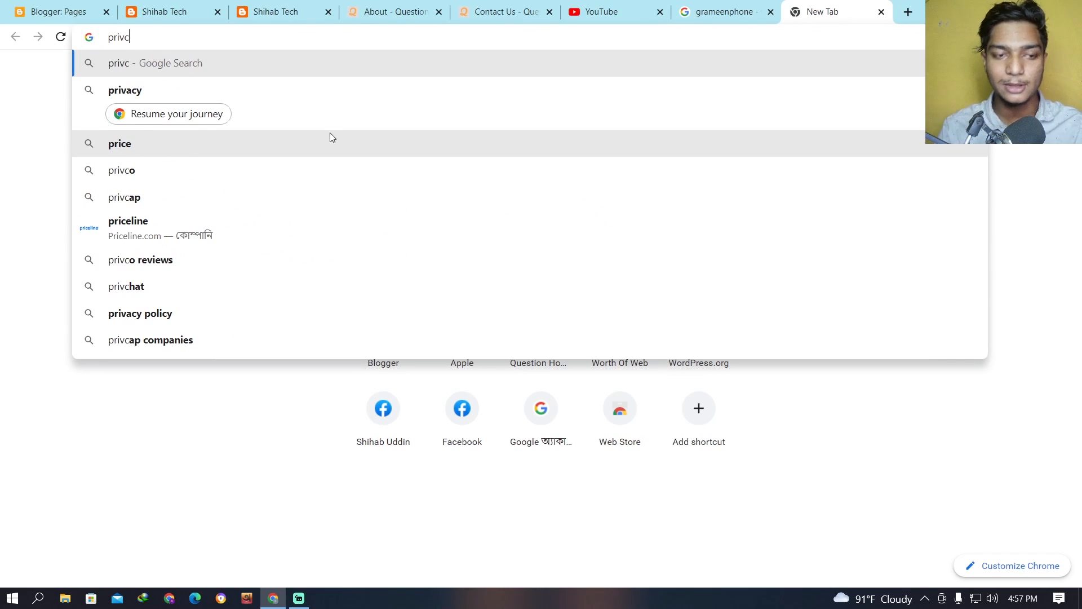
{"action": "key", "text": "BackSpace"}
{"action": "key", "text": "BackSpace"}
{"action": "key", "text": "BackSpace"}
{"action": "key", "text": "BackSpace"}
{"action": "key", "text": "BackSpace"}
{"action": "type", "text": "priva"}
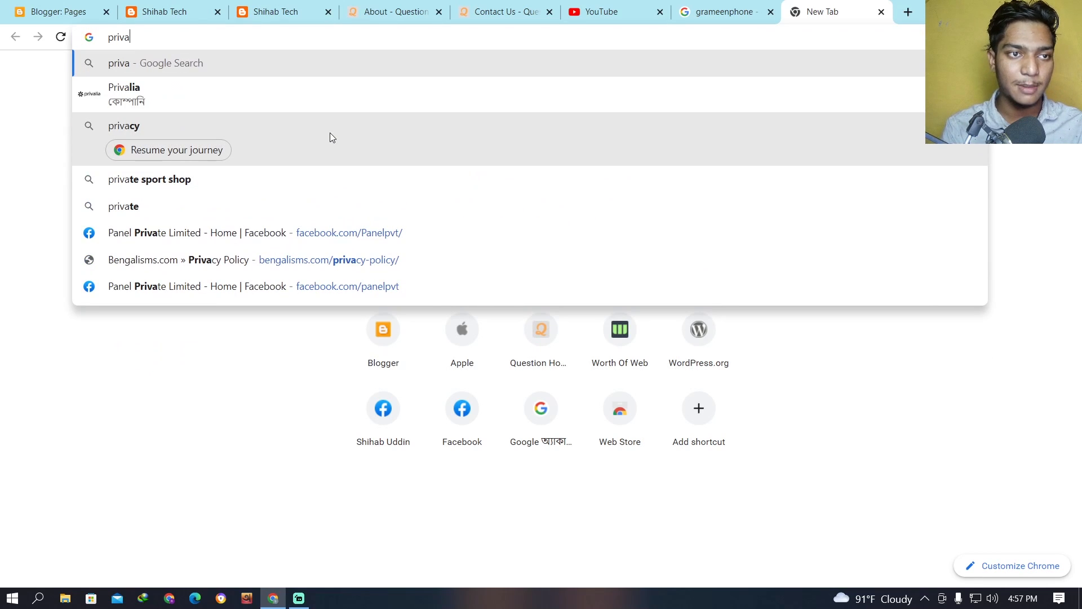
{"action": "type", "text": "cy p"}
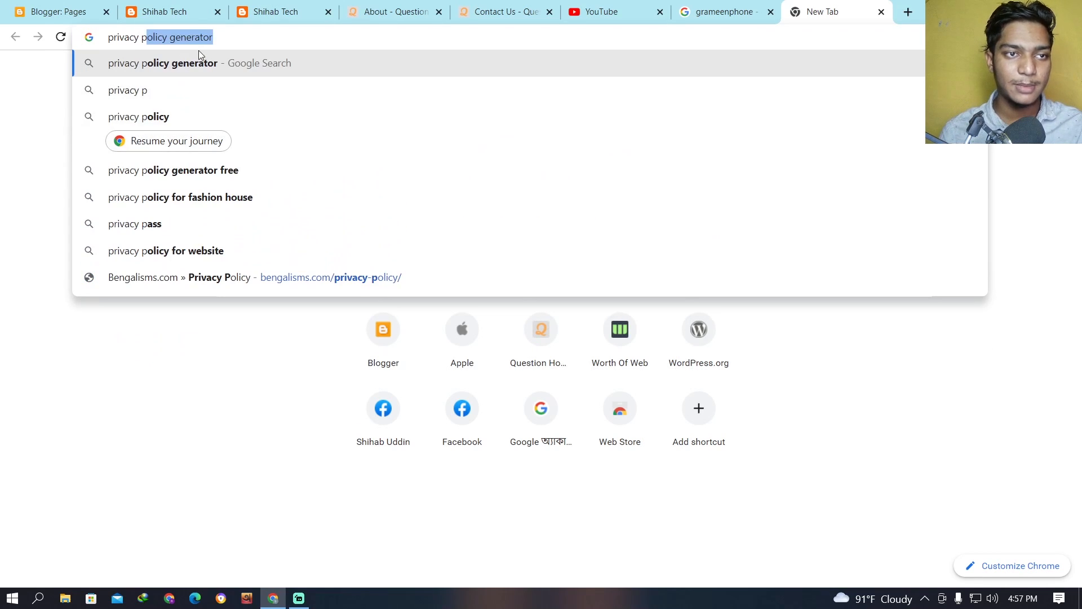
{"action": "key", "text": "Return"}
Open the privacypolicygenerator.info search result in its own tab and switch to it.
{"action": "left_click_drag", "start_coordinate": [268, 95], "coordinate": [125, 84]}
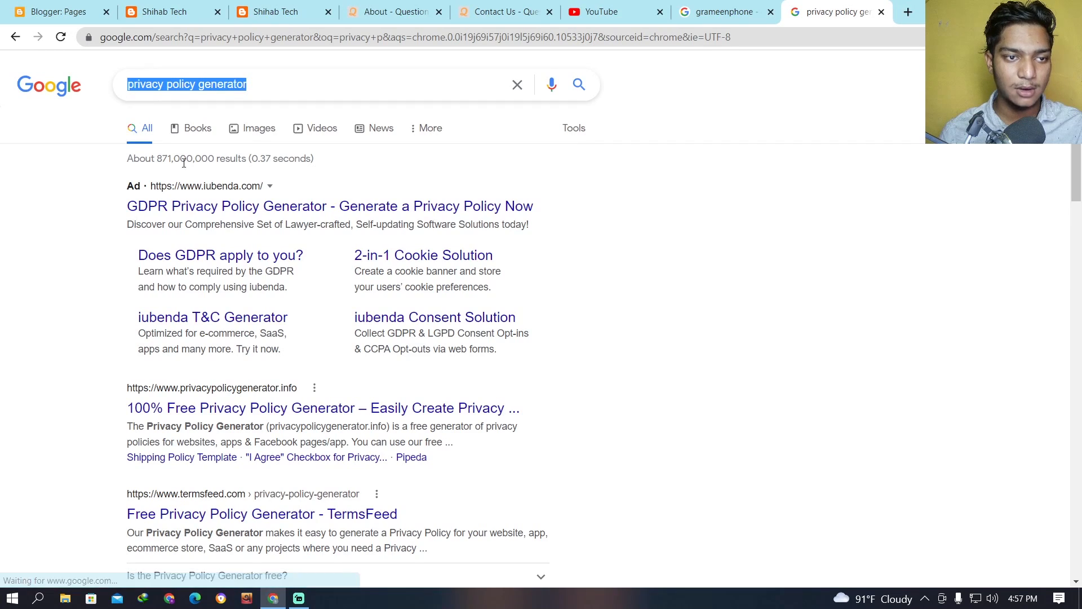
{"action": "scroll", "coordinate": [225, 234], "scroll_direction": "down", "scroll_amount": 4}
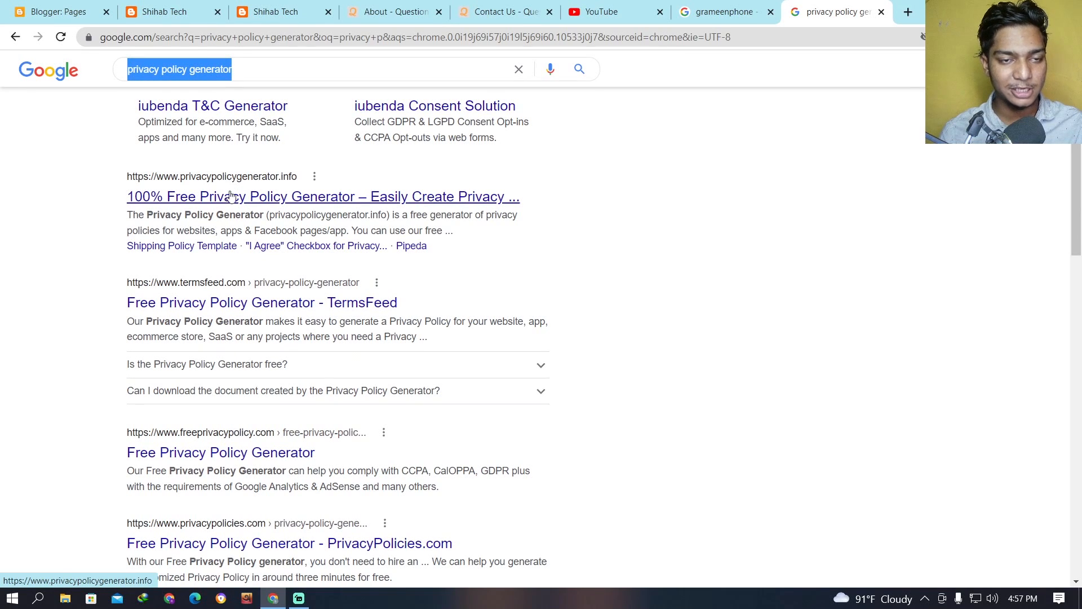
{"action": "right_click", "coordinate": [276, 196]}
{"action": "left_click", "coordinate": [304, 208]}
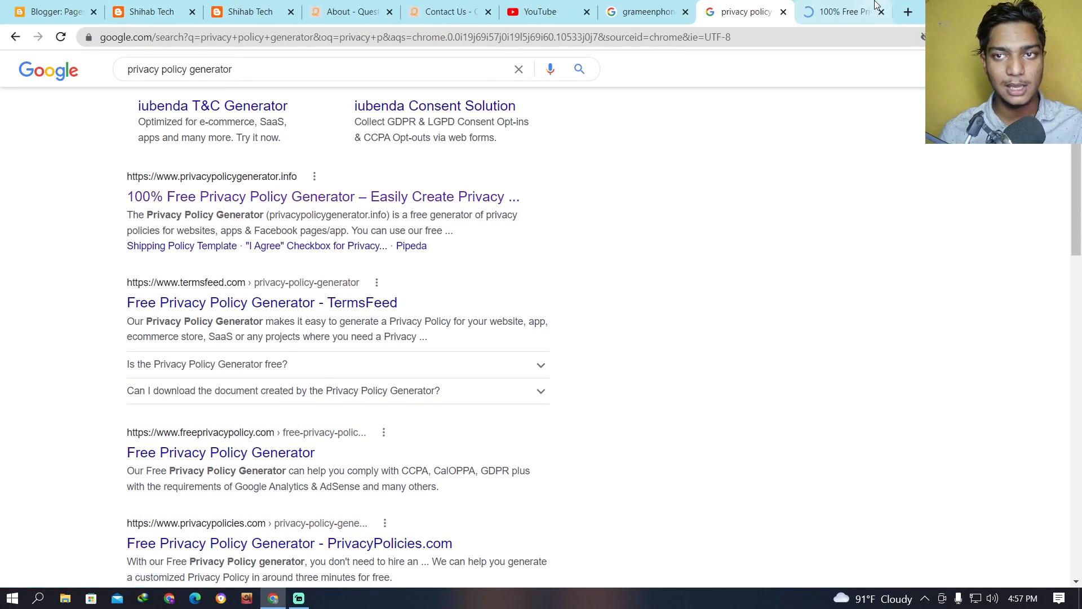
{"action": "left_click", "coordinate": [843, 11]}
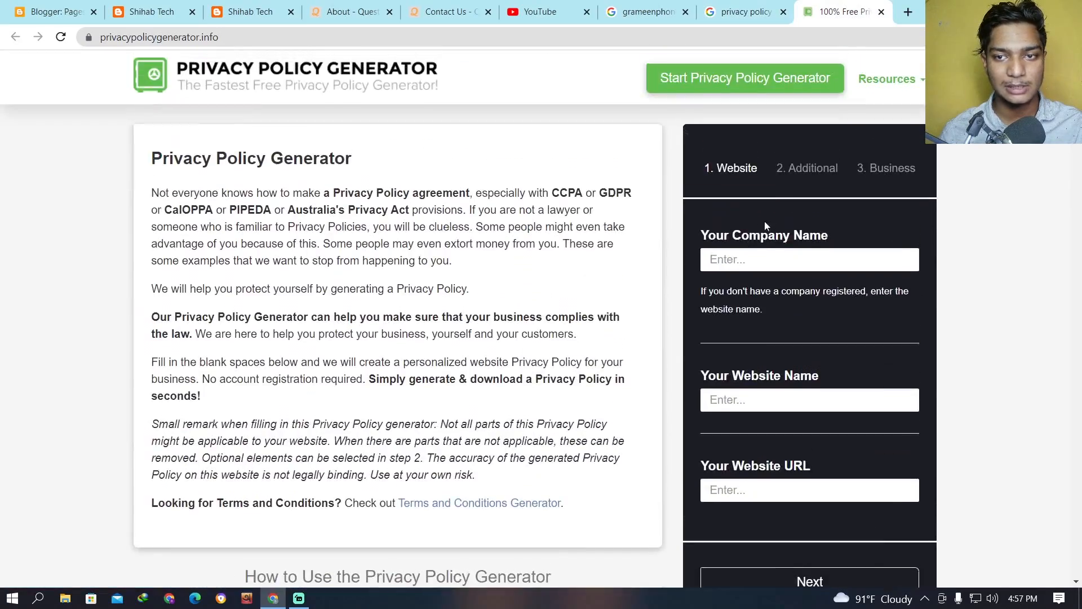
{"action": "scroll", "coordinate": [770, 242], "scroll_direction": "down", "scroll_amount": 3}
{"action": "scroll", "coordinate": [741, 229], "scroll_direction": "up", "scroll_amount": 3}
{"action": "left_click", "coordinate": [1034, 11]}
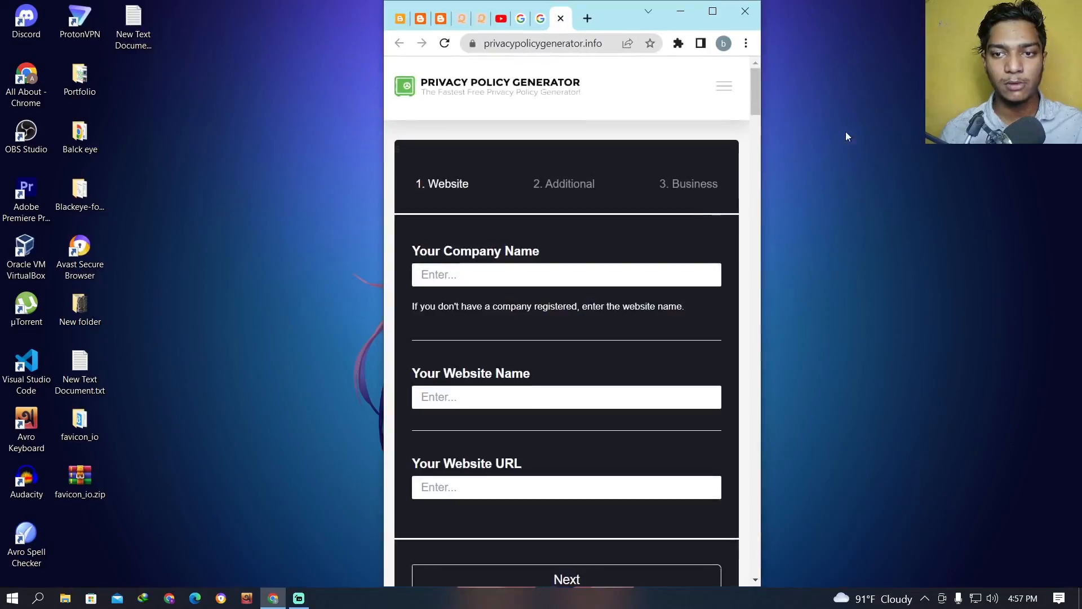
{"action": "scroll", "coordinate": [565, 275], "scroll_direction": "down", "scroll_amount": 5}
{"action": "scroll", "coordinate": [565, 275], "scroll_direction": "down", "scroll_amount": 2}
{"action": "scroll", "coordinate": [563, 269], "scroll_direction": "up", "scroll_amount": 8}
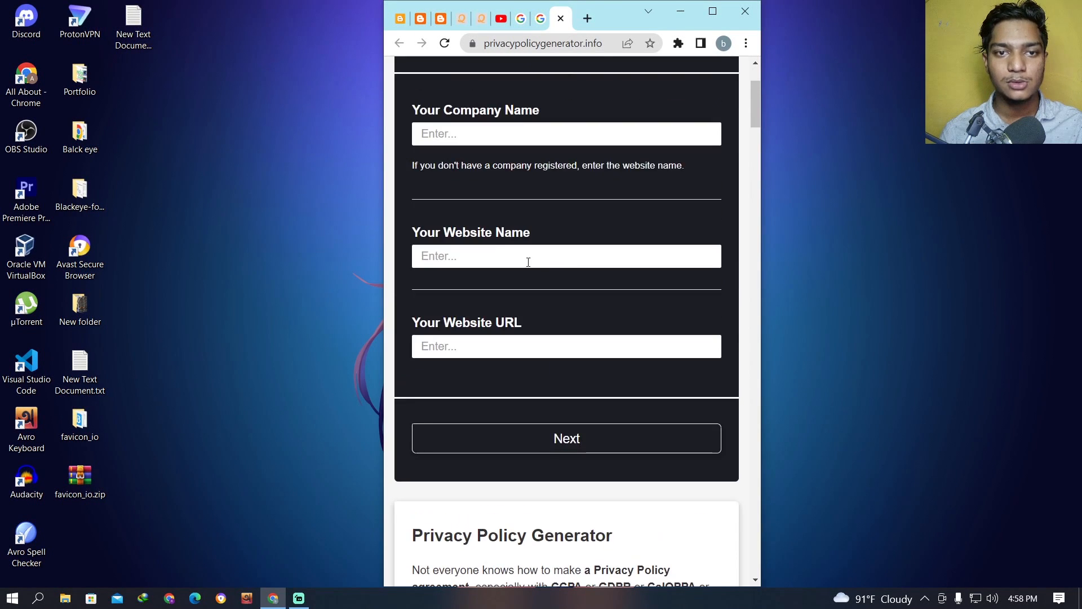
{"action": "left_click", "coordinate": [712, 11]}
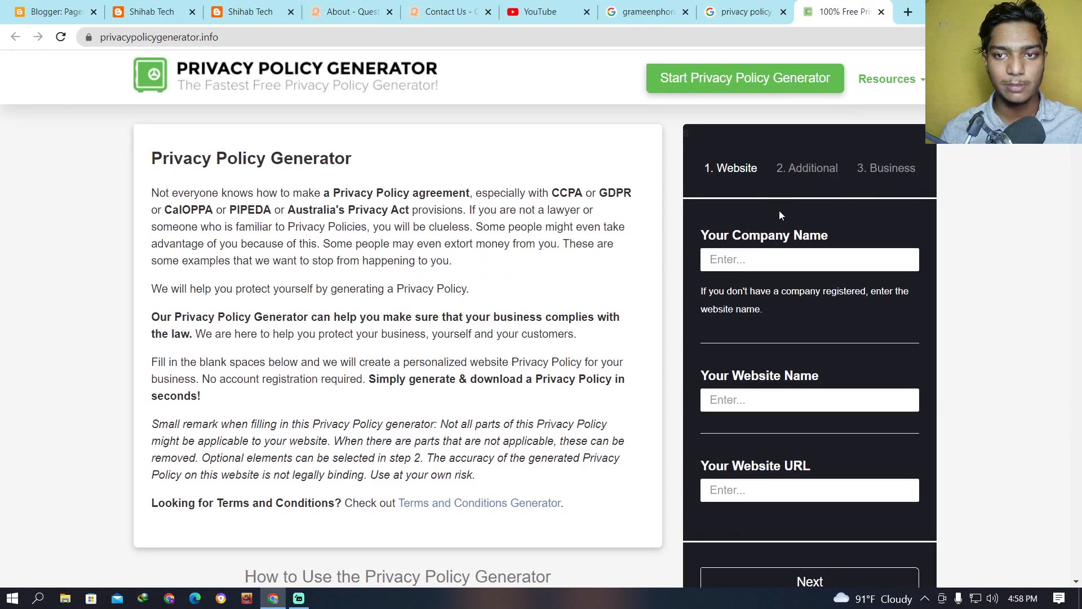
Enter "Shihab Tech" as both the company name and the website name in the privacy policy form.
{"action": "left_click", "coordinate": [717, 251]}
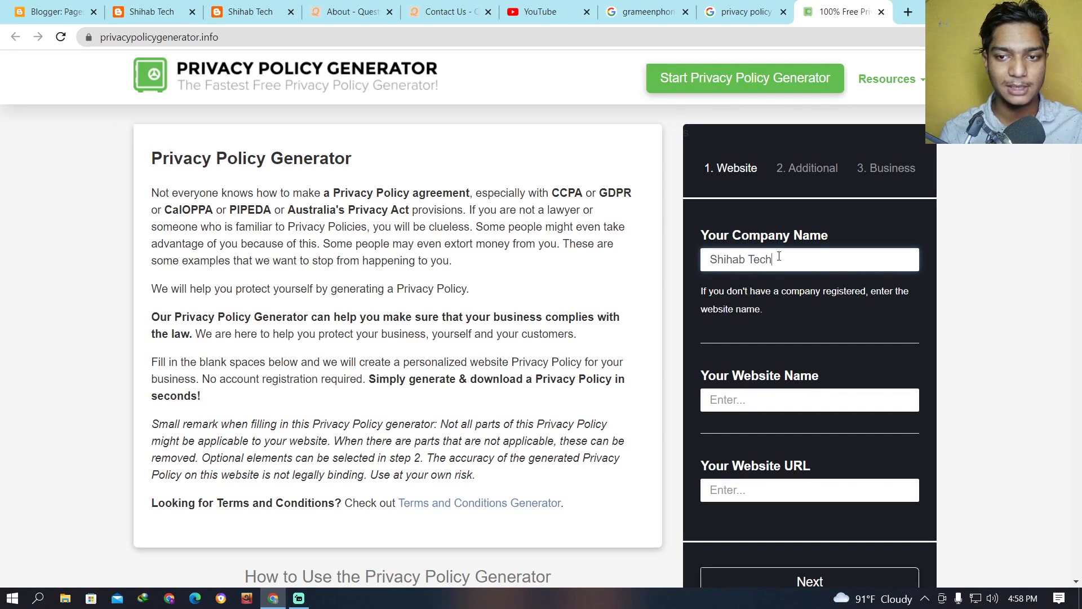
{"action": "scroll", "coordinate": [781, 248], "scroll_direction": "down", "scroll_amount": 5}
{"action": "left_click", "coordinate": [741, 110]}
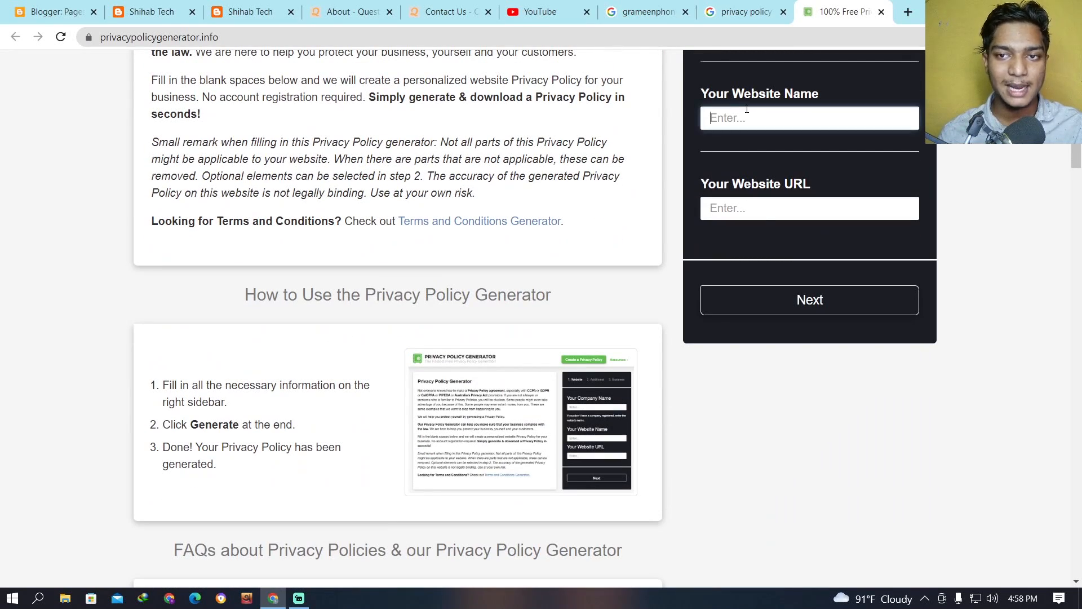
{"action": "scroll", "coordinate": [774, 221], "scroll_direction": "up", "scroll_amount": 1}
{"action": "type", "text": "Shihabv"}
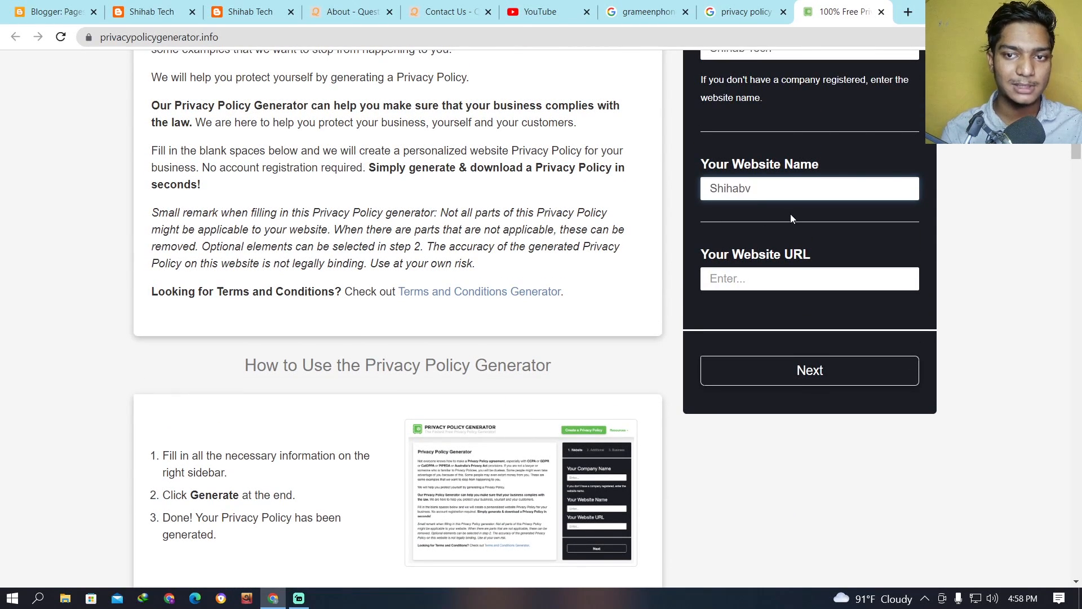
{"action": "key", "text": "BackSpace"}
{"action": "type", "text": "Tech"}
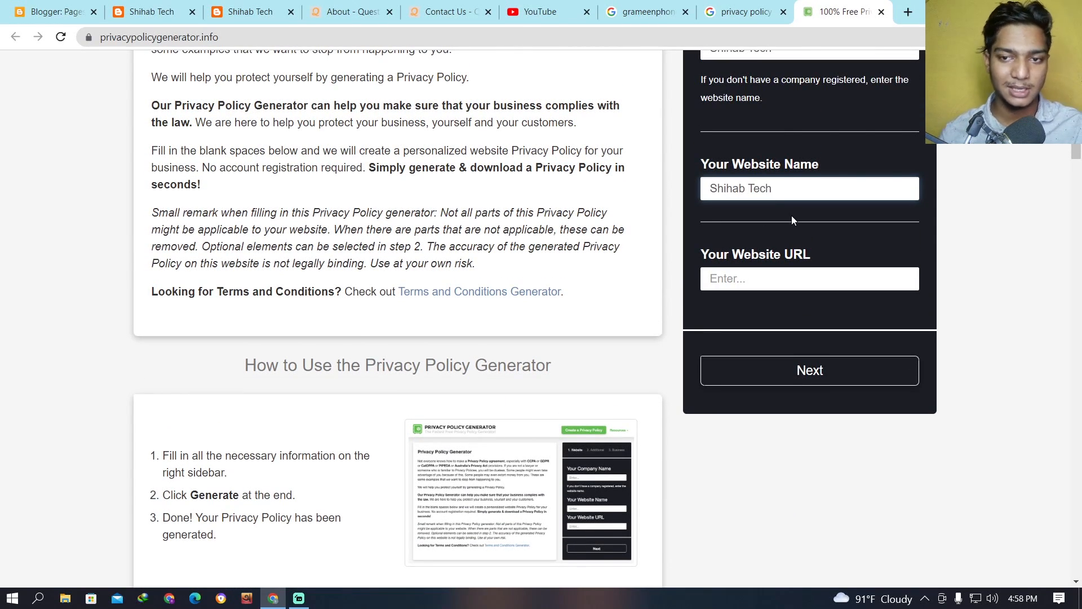
Return to the Blogger dashboard and open the live Shihab Tech blog in a new tab.
{"action": "left_click", "coordinate": [758, 282]}
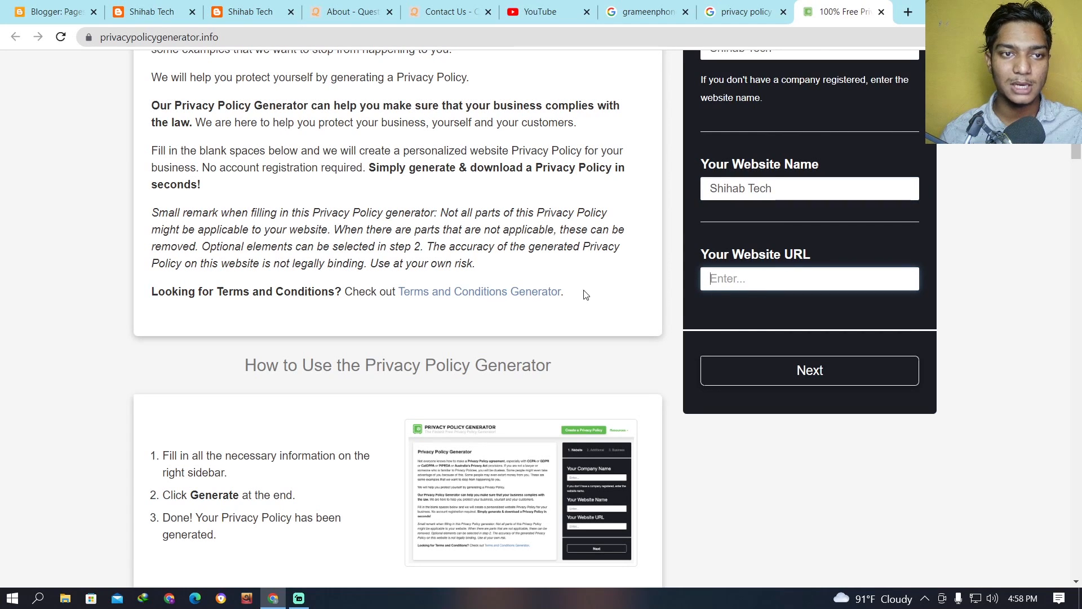
{"action": "left_click", "coordinate": [260, 8]}
{"action": "left_click", "coordinate": [146, 7]}
{"action": "left_click", "coordinate": [65, 11]}
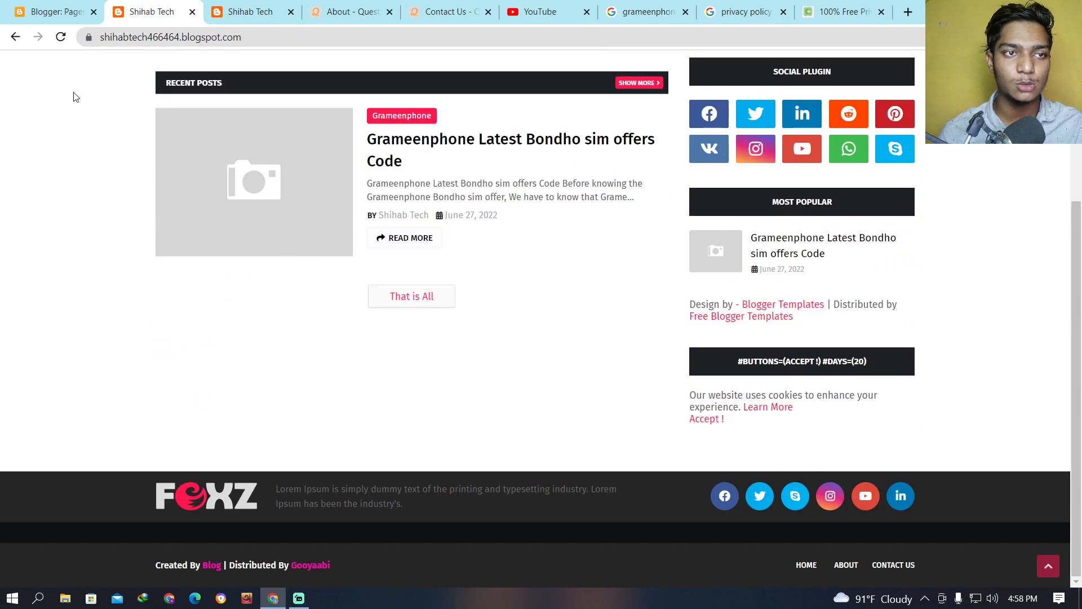
{"action": "scroll", "coordinate": [113, 189], "scroll_direction": "down", "scroll_amount": 2}
{"action": "left_click", "coordinate": [73, 481]}
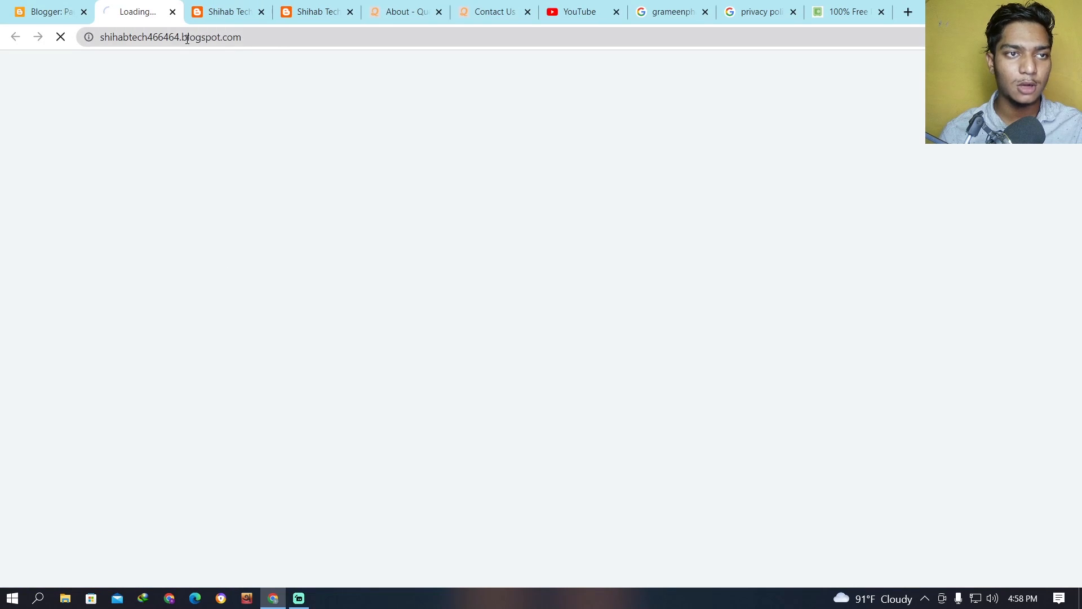
{"action": "left_click", "coordinate": [263, 36]}
{"action": "left_click", "coordinate": [274, 34]}
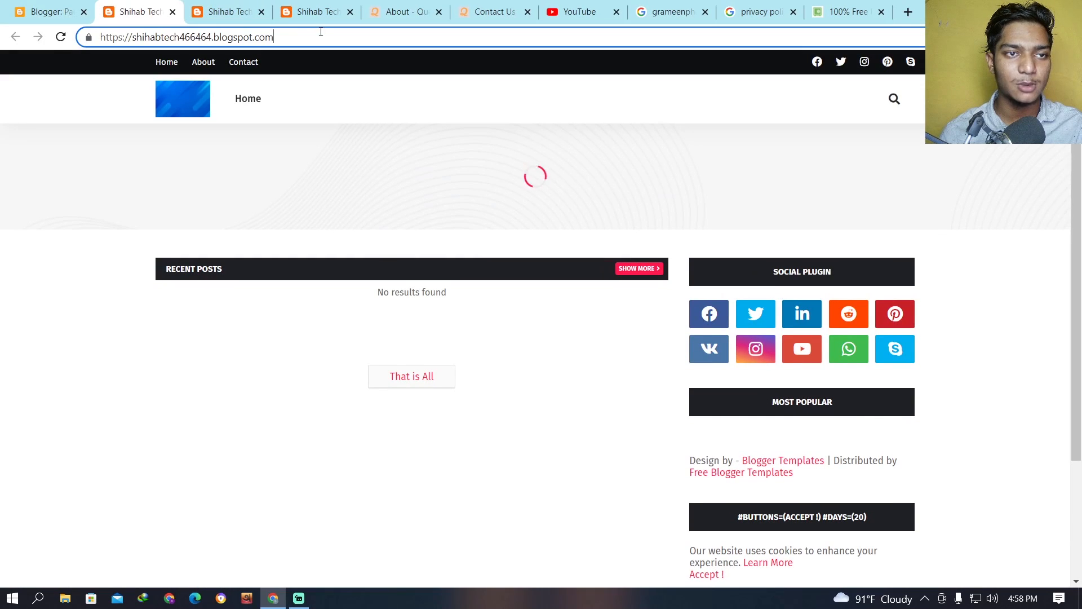
{"action": "left_click_drag", "start_coordinate": [319, 33], "coordinate": [100, 37]}
{"action": "right_click", "coordinate": [164, 35]}
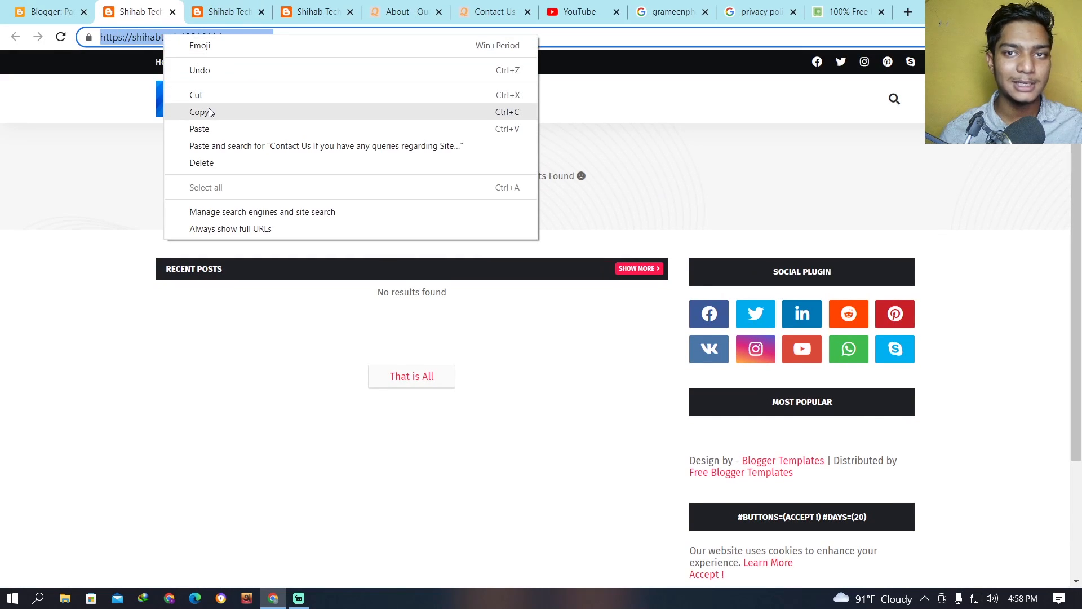
{"action": "left_click", "coordinate": [210, 112]}
{"action": "left_click", "coordinate": [846, 11]}
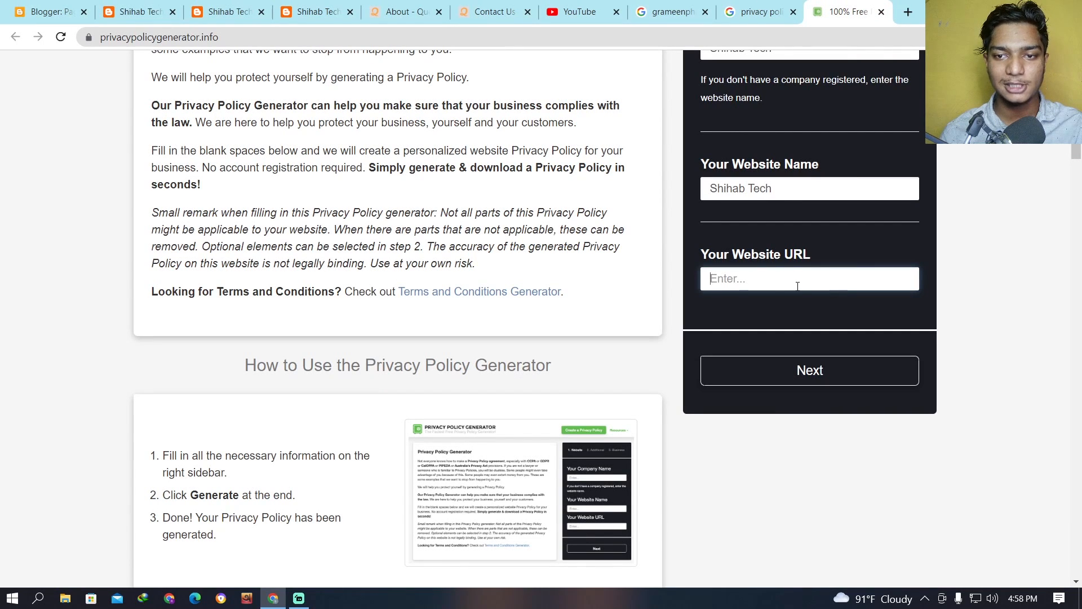
{"action": "key", "text": "ctrl+v"}
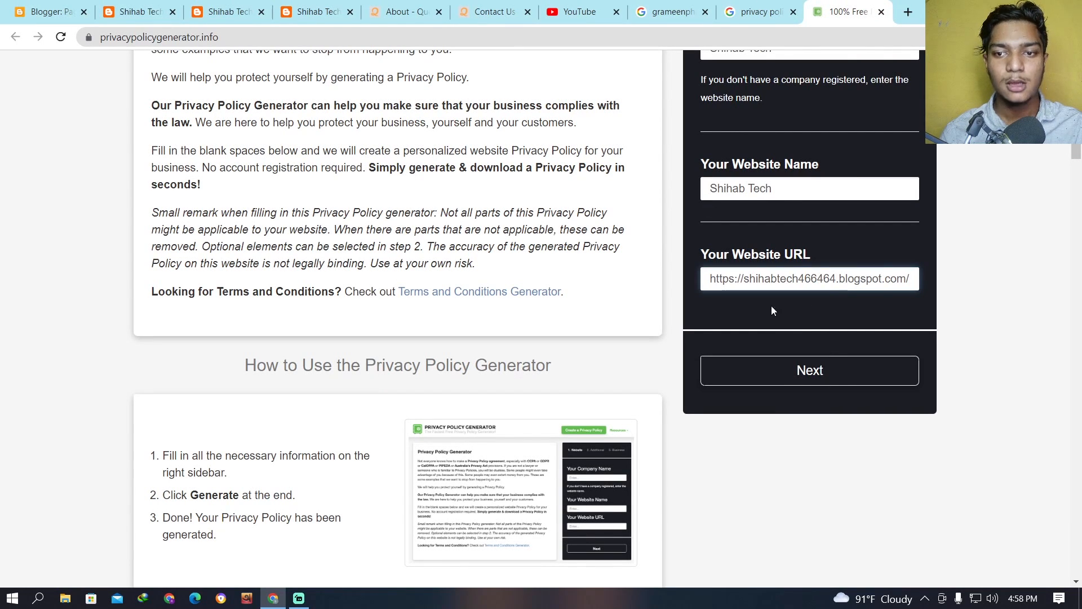
Submit the website details and continue past the cookie and advertising questions to the Business section.
{"action": "left_click", "coordinate": [809, 372]}
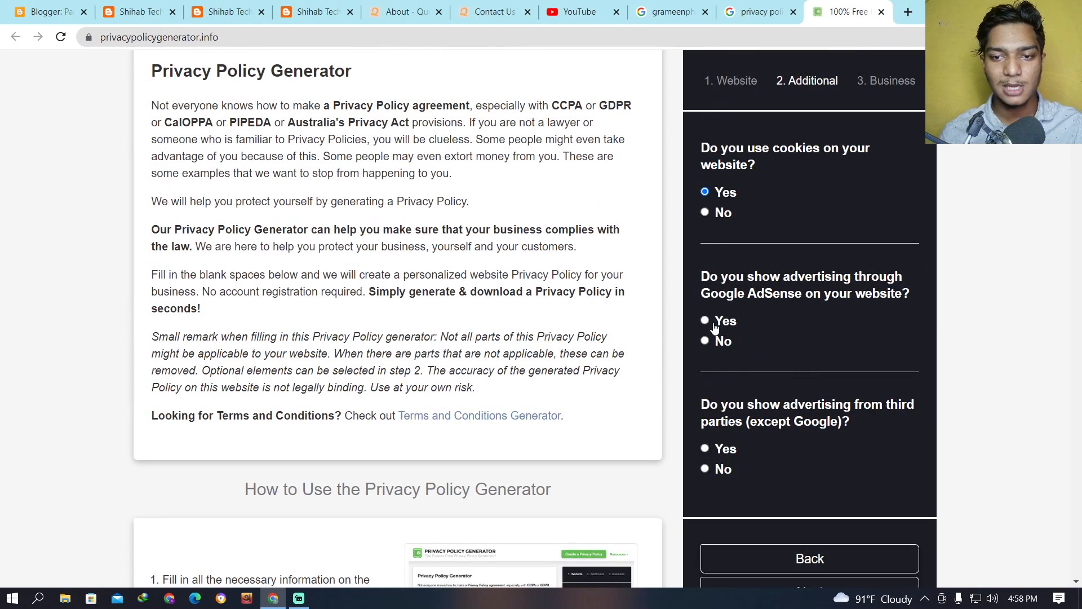
{"action": "scroll", "coordinate": [778, 532], "scroll_direction": "down", "scroll_amount": 2}
{"action": "left_click", "coordinate": [780, 526]}
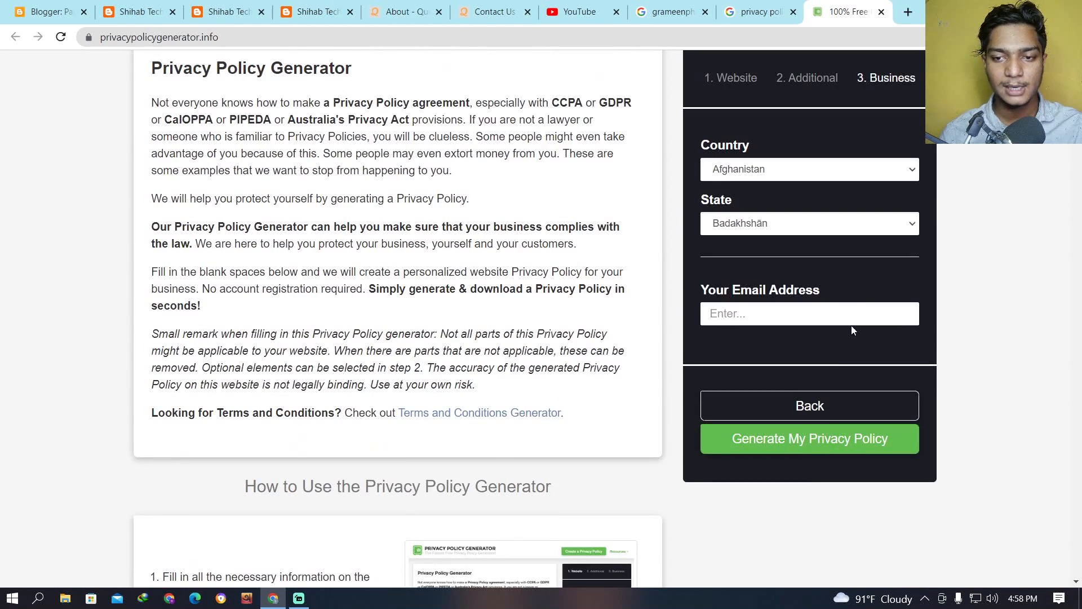
Set the country to Bangladesh, enter the contact email address and generate the privacy policy.
{"action": "left_click", "coordinate": [773, 174]}
{"action": "left_click", "coordinate": [741, 417]}
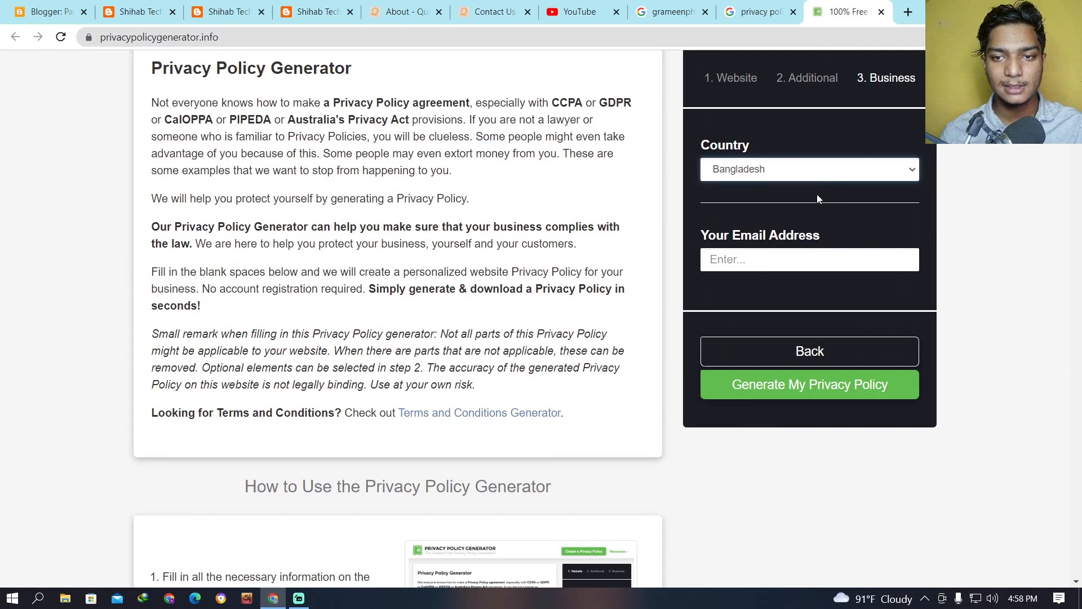
{"action": "left_click", "coordinate": [783, 261]}
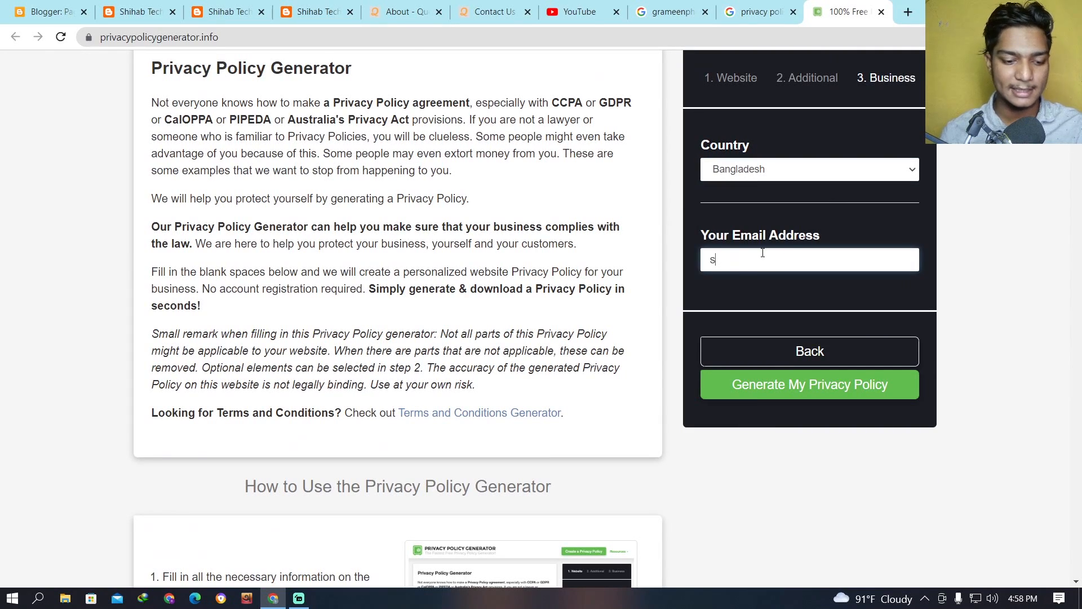
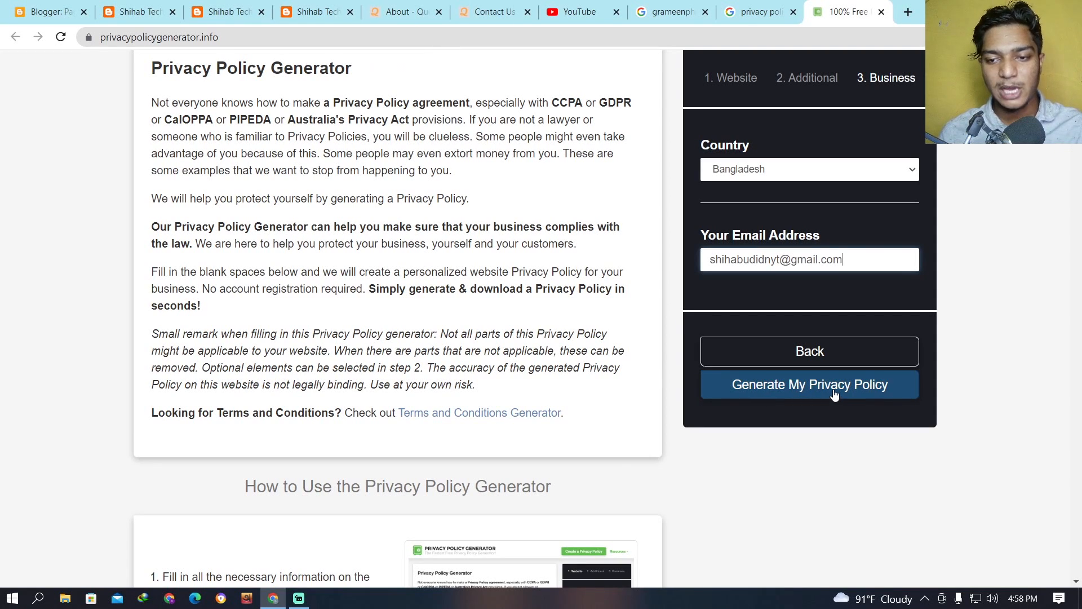
{"action": "left_click", "coordinate": [835, 394]}
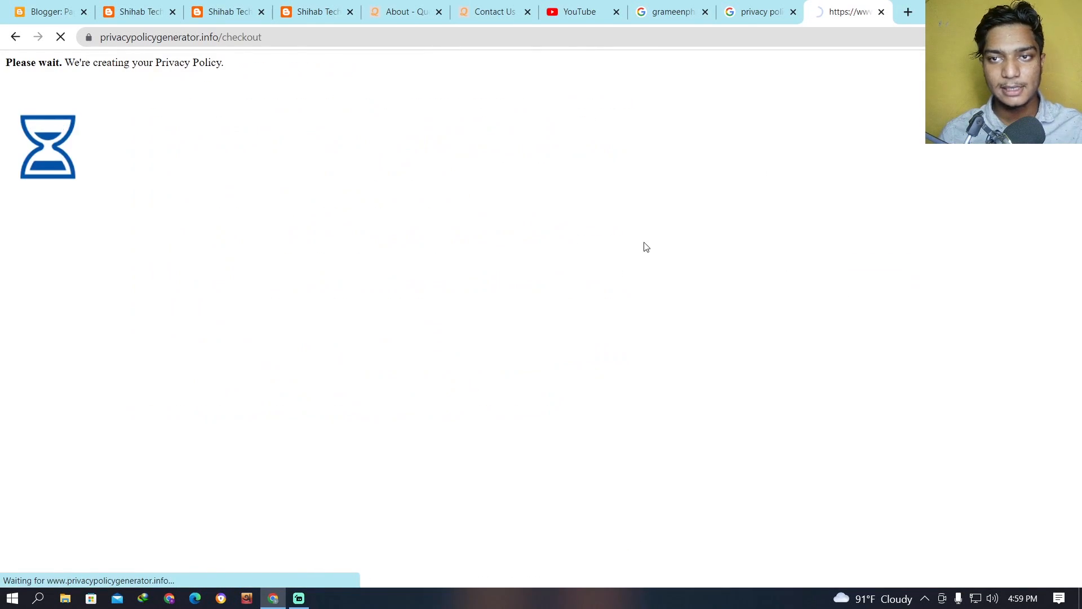
Copy the entire generated privacy policy text from its heading to the end of the preview.
{"action": "scroll", "coordinate": [415, 279], "scroll_direction": "down", "scroll_amount": 5}
{"action": "scroll", "coordinate": [414, 279], "scroll_direction": "down", "scroll_amount": 10}
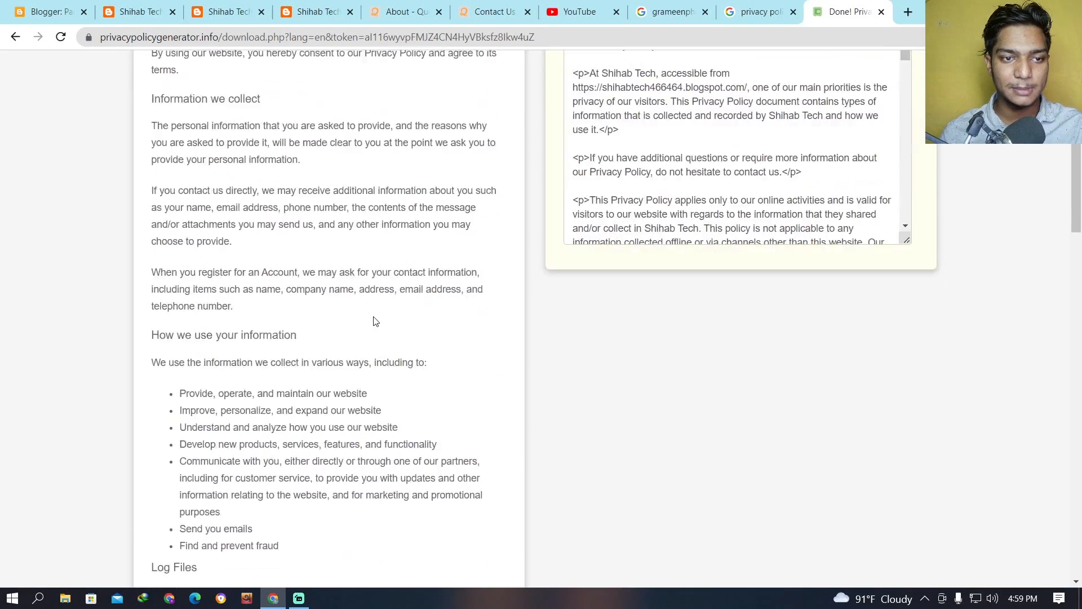
{"action": "scroll", "coordinate": [373, 319], "scroll_direction": "up", "scroll_amount": 15}
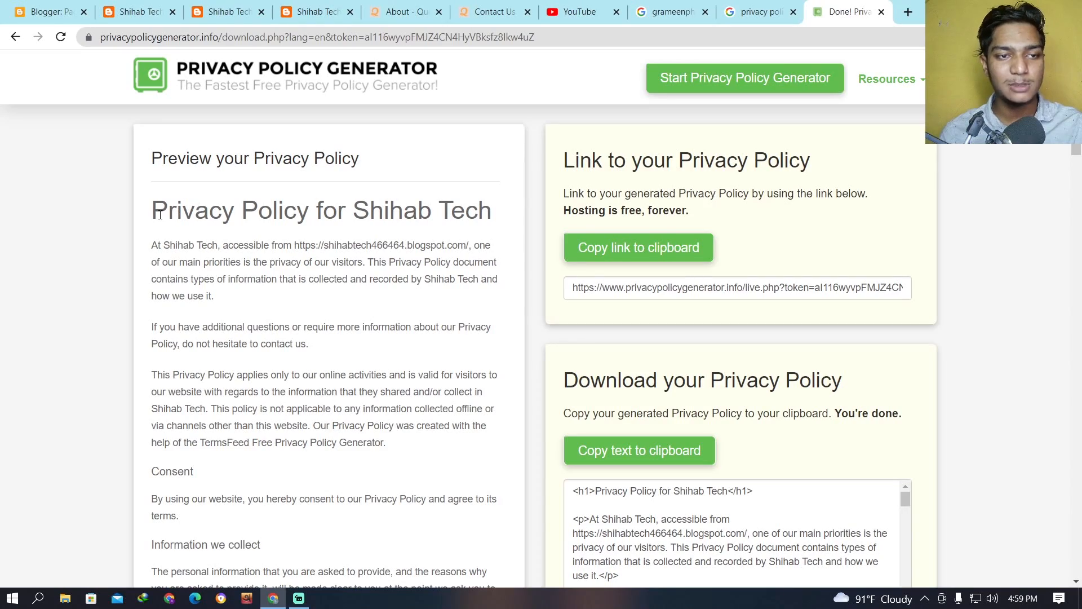
{"action": "left_click_drag", "start_coordinate": [150, 205], "coordinate": [451, 581]}
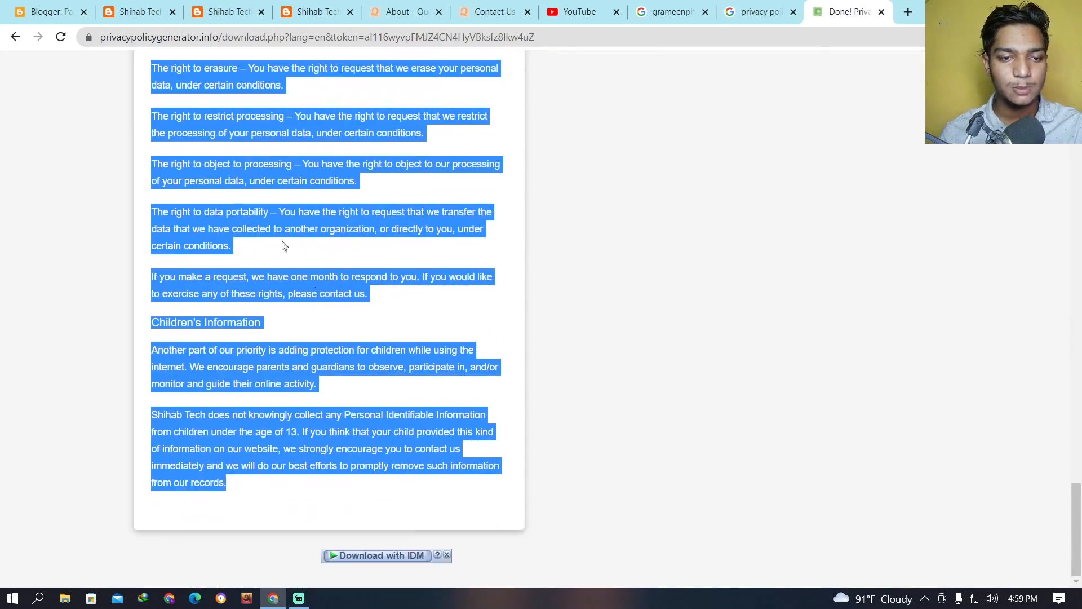
{"action": "right_click", "coordinate": [275, 217]}
{"action": "left_click", "coordinate": [307, 227]}
Return to the Blogger pages list and create a new page titled "Privacy Policy".
{"action": "left_click", "coordinate": [48, 12]}
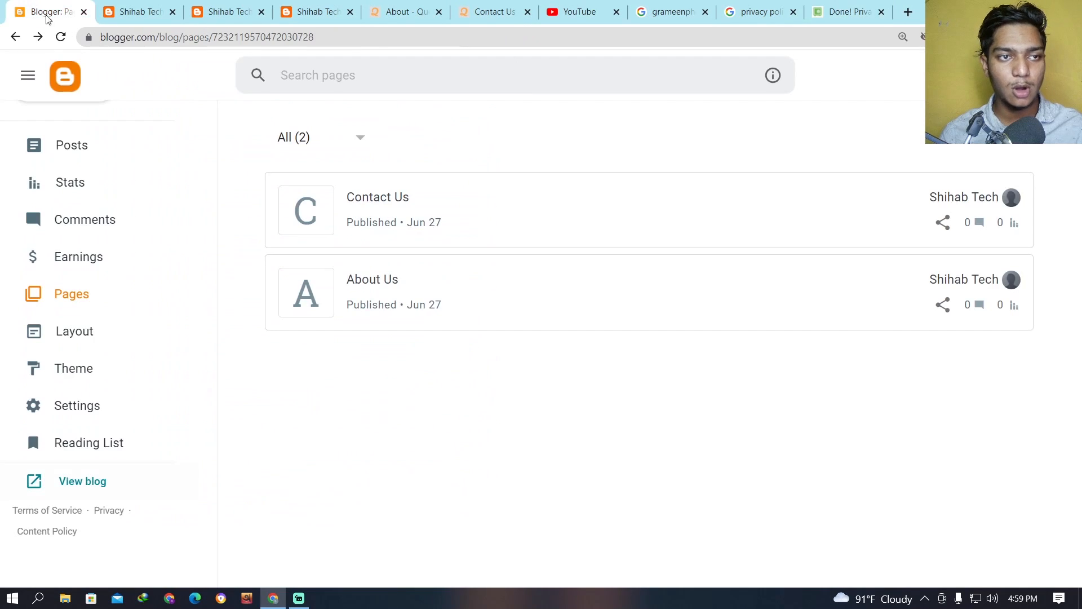
{"action": "scroll", "coordinate": [69, 150], "scroll_direction": "up", "scroll_amount": 2}
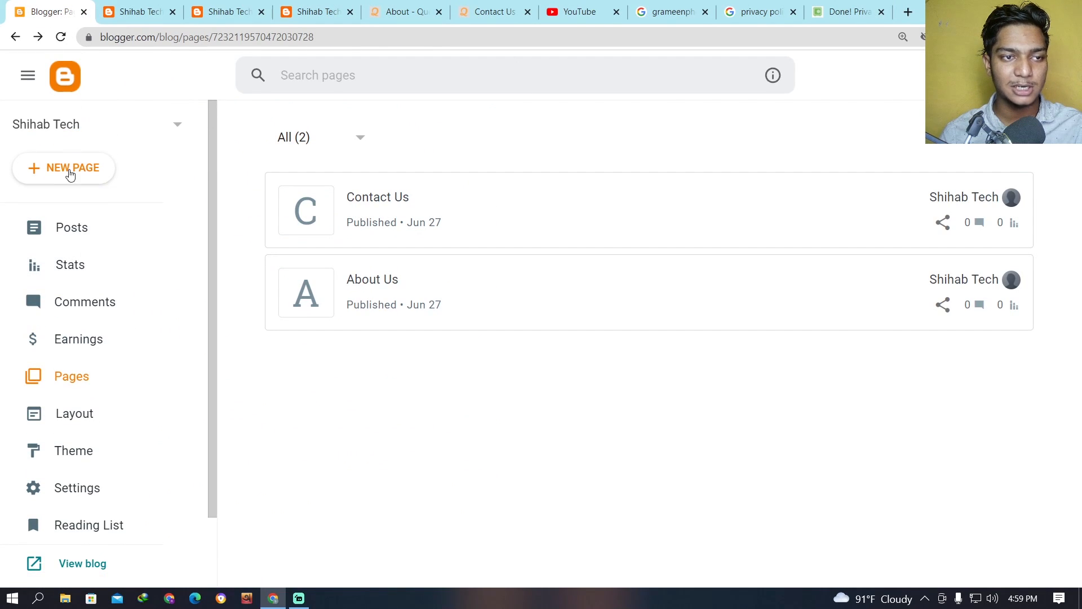
{"action": "left_click", "coordinate": [70, 172]}
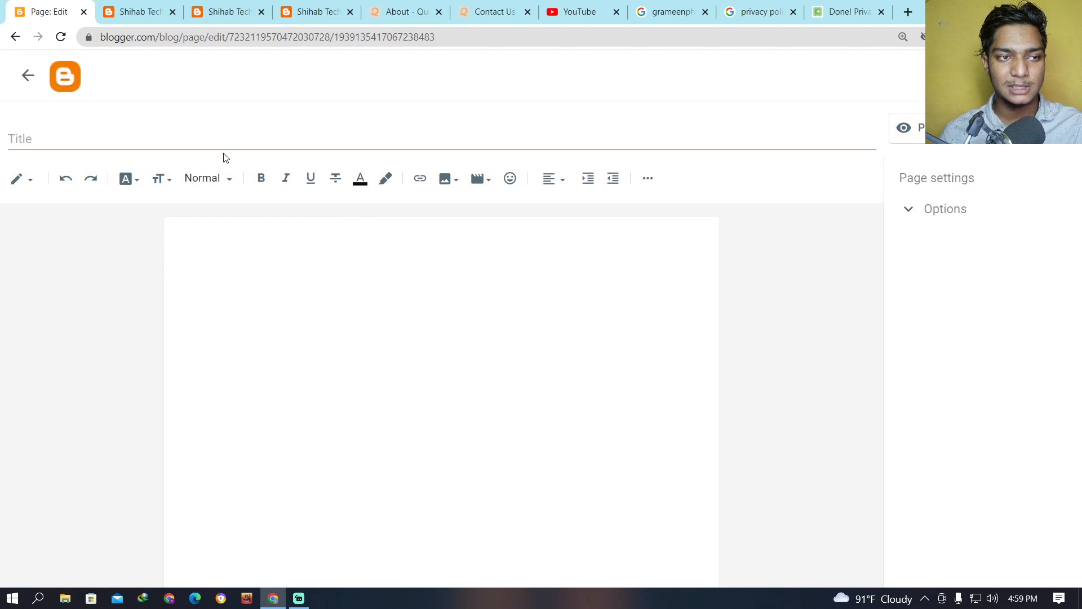
{"action": "left_click", "coordinate": [220, 144]}
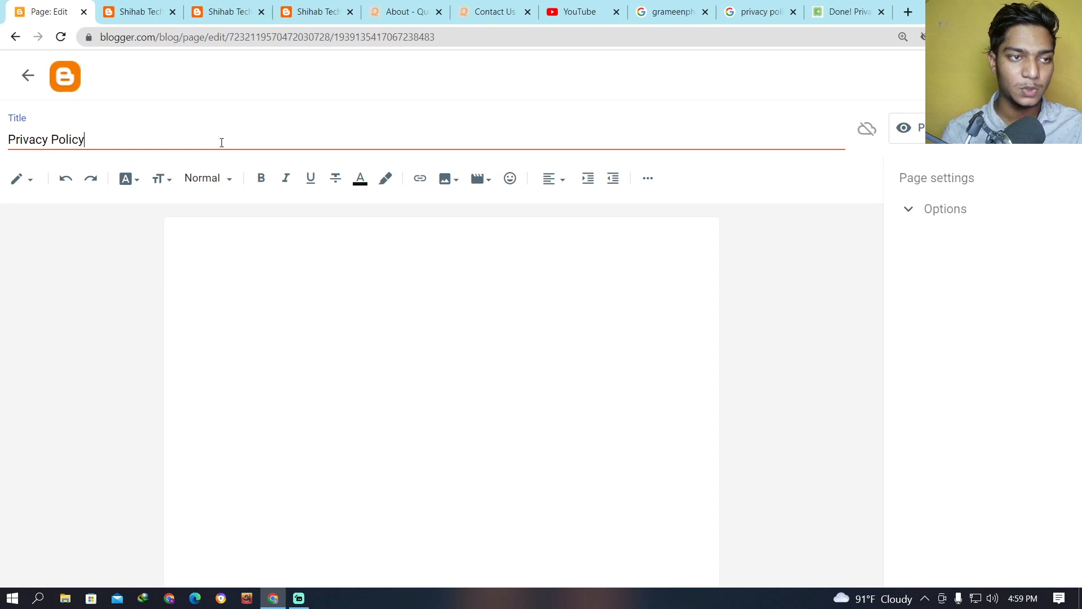
Paste the copied policy preview into the page body and look through the pasted content.
{"action": "left_click", "coordinate": [319, 277]}
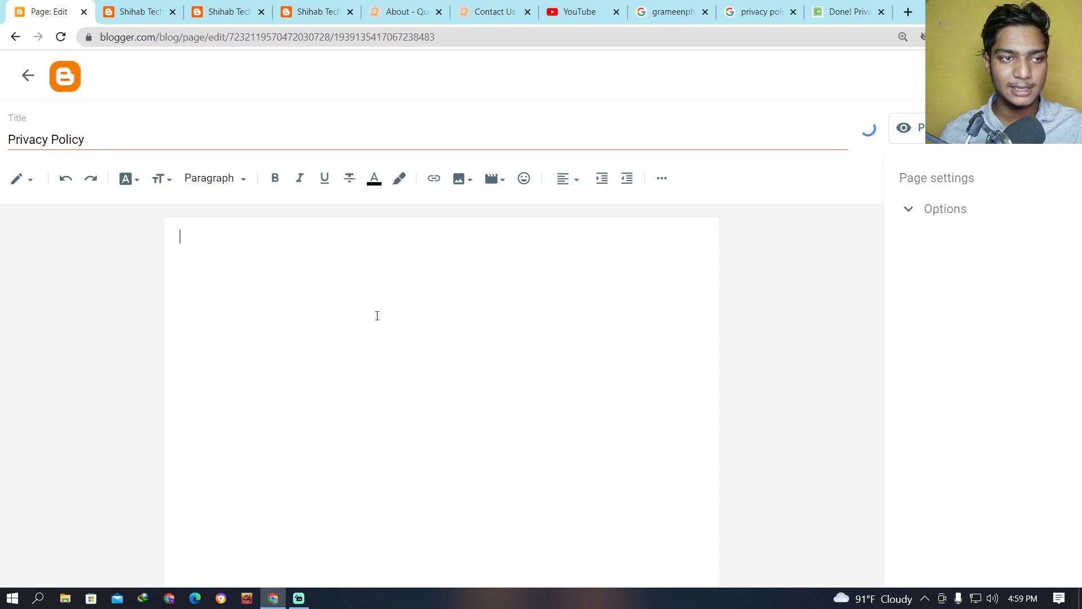
{"action": "key", "text": "ctrl+v"}
{"action": "scroll", "coordinate": [433, 323], "scroll_direction": "up", "scroll_amount": 13}
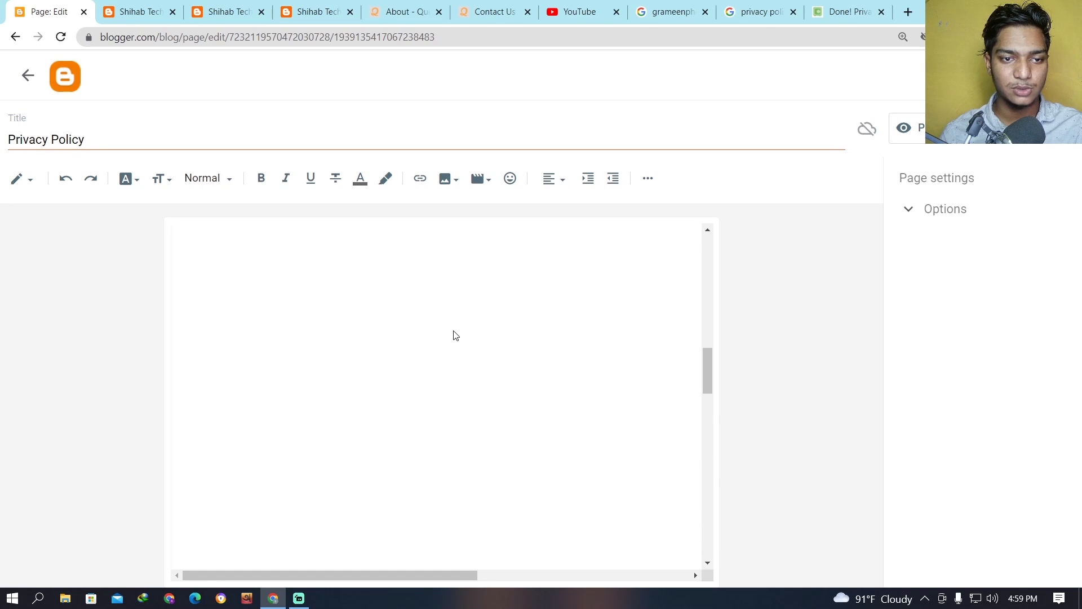
{"action": "scroll", "coordinate": [466, 344], "scroll_direction": "down", "scroll_amount": 10}
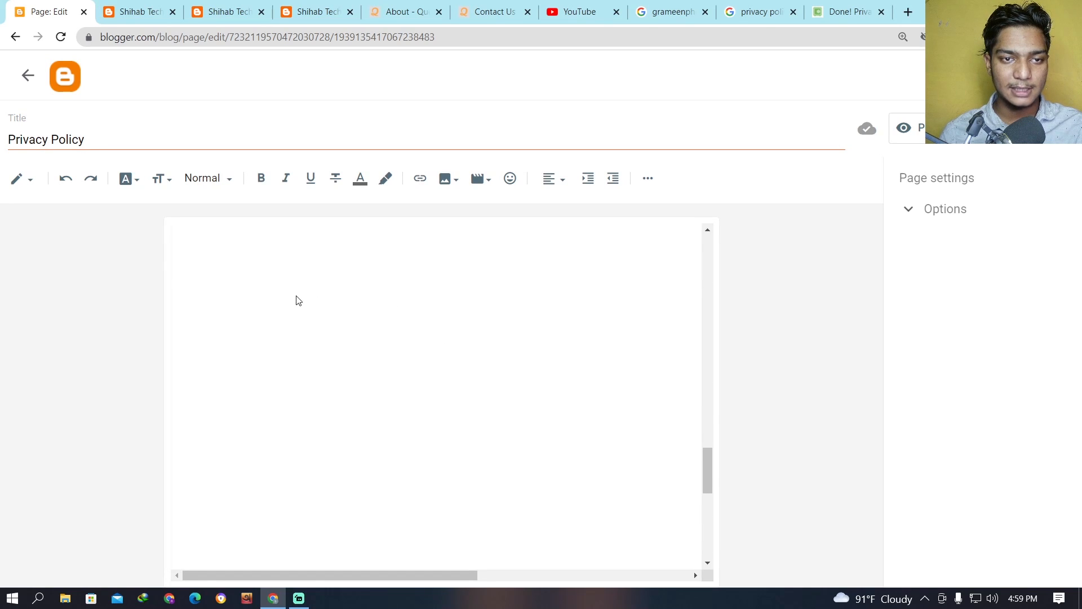
{"action": "scroll", "coordinate": [461, 323], "scroll_direction": "down", "scroll_amount": 5}
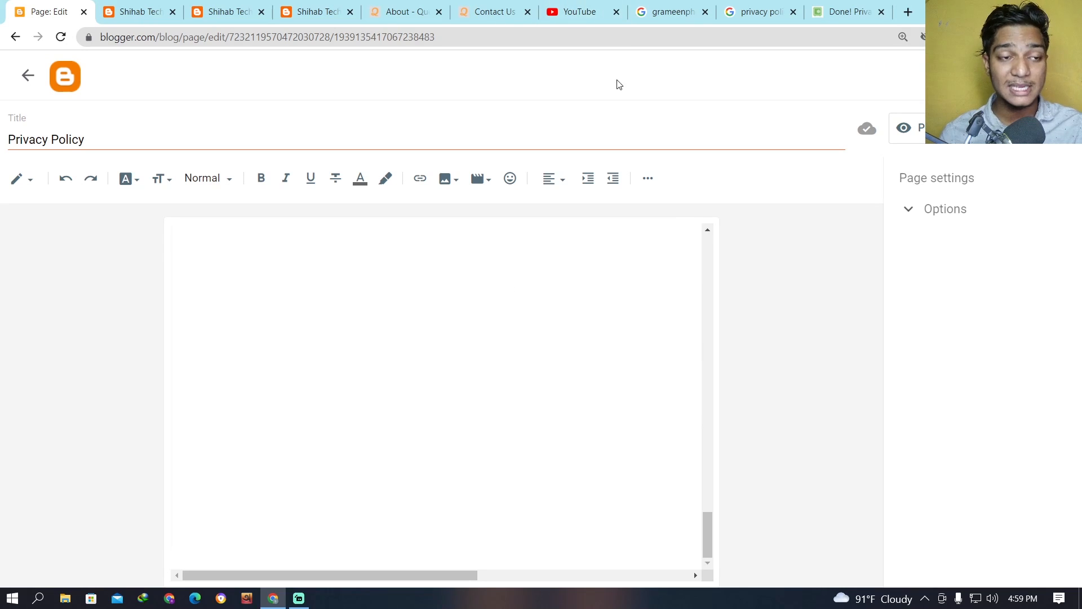
Return to the generated privacy policy and examine the section for downloading it as text.
{"action": "left_click", "coordinate": [825, 11]}
{"action": "scroll", "coordinate": [727, 149], "scroll_direction": "up", "scroll_amount": 15}
{"action": "scroll", "coordinate": [810, 248], "scroll_direction": "up", "scroll_amount": 2}
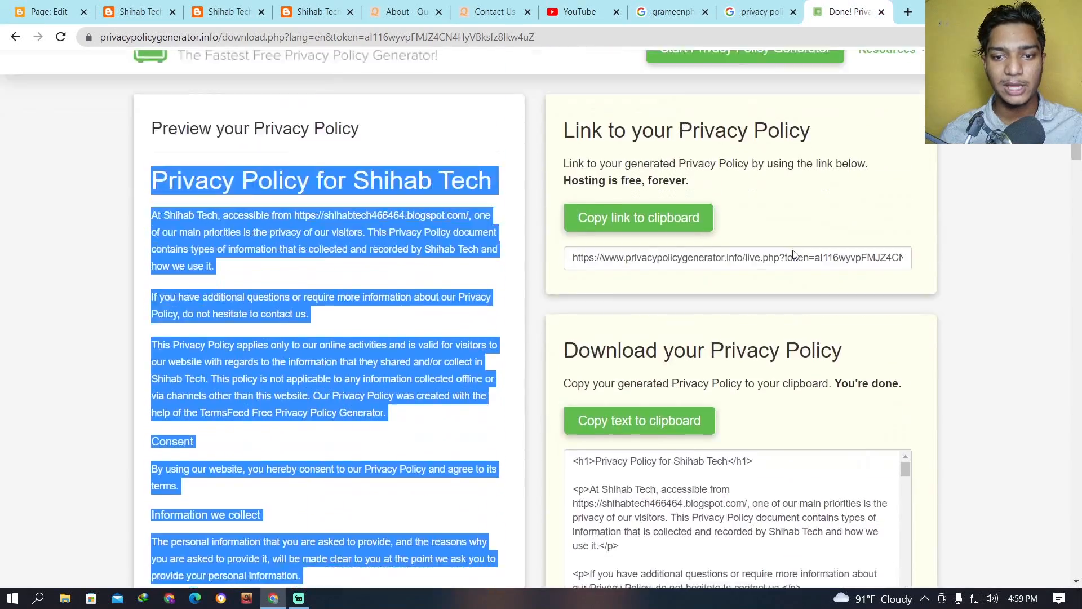
{"action": "scroll", "coordinate": [810, 248], "scroll_direction": "down", "scroll_amount": 5}
{"action": "scroll", "coordinate": [810, 248], "scroll_direction": "up", "scroll_amount": 4}
{"action": "scroll", "coordinate": [570, 170], "scroll_direction": "down", "scroll_amount": 2}
{"action": "left_click", "coordinate": [570, 169]}
{"action": "left_click_drag", "start_coordinate": [570, 169], "coordinate": [843, 182]}
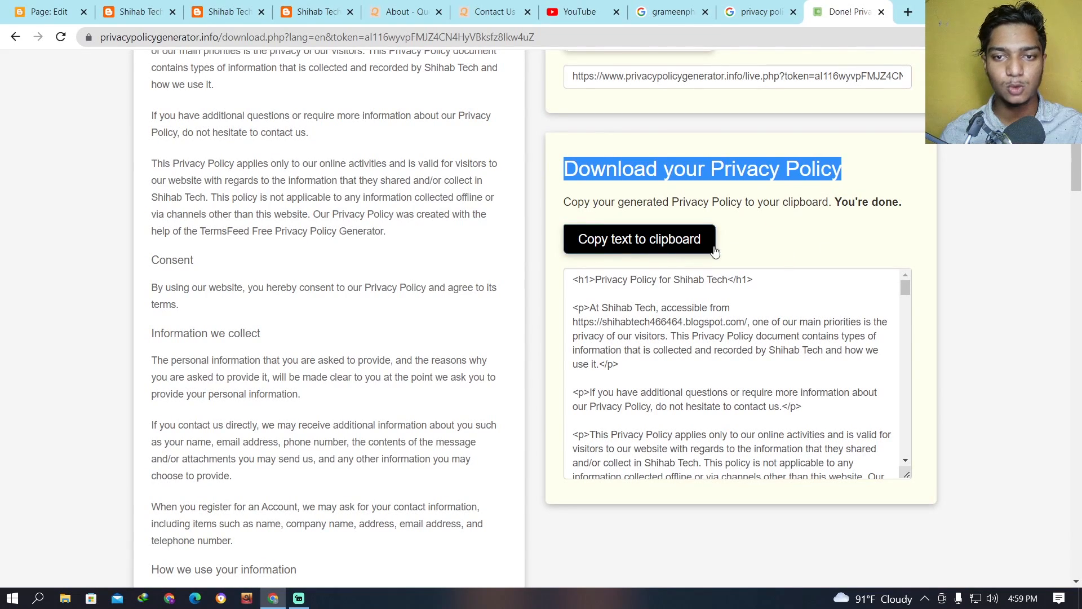
{"action": "scroll", "coordinate": [675, 245], "scroll_direction": "up", "scroll_amount": 1}
{"action": "left_click", "coordinate": [1034, 8]}
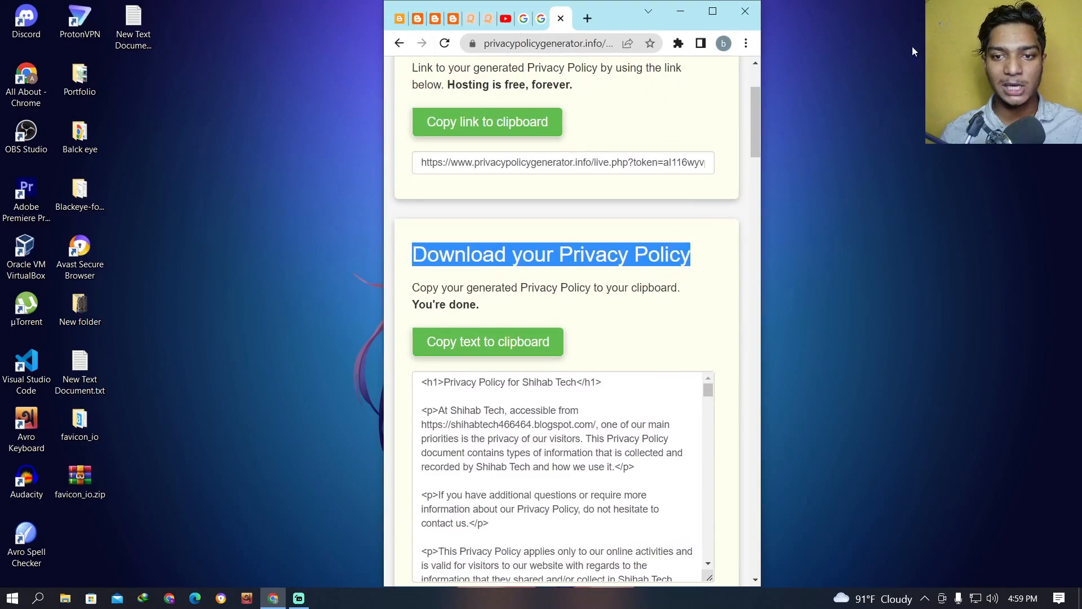
{"action": "scroll", "coordinate": [564, 226], "scroll_direction": "down", "scroll_amount": 7}
{"action": "scroll", "coordinate": [563, 225], "scroll_direction": "up", "scroll_amount": 6}
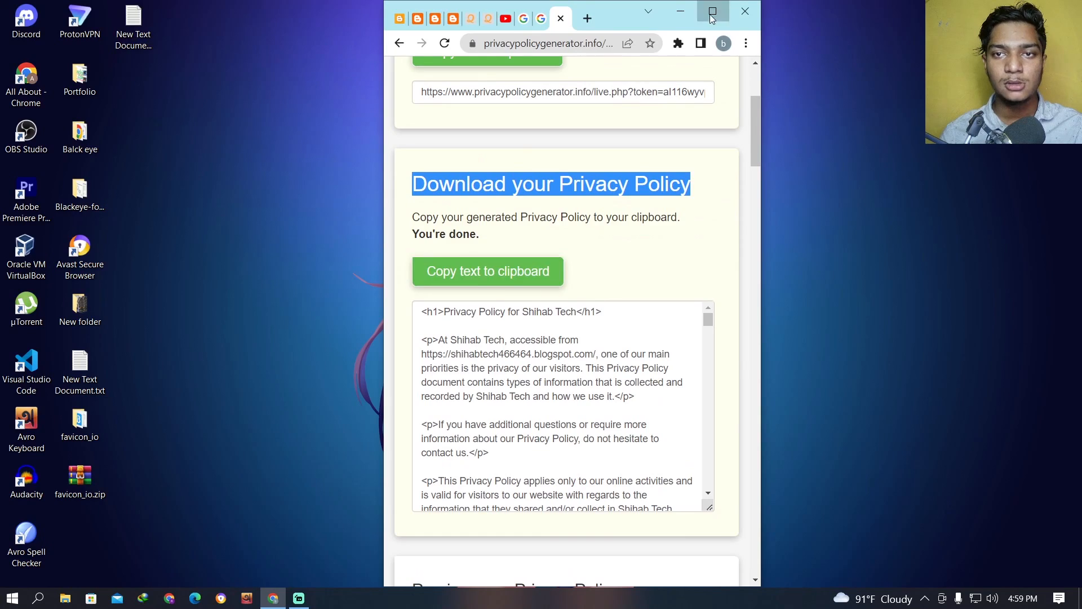
{"action": "left_click", "coordinate": [711, 16]}
Copy the generated privacy policy's HTML text to the clipboard and return to the Blogger page editor.
{"action": "left_click", "coordinate": [640, 237]}
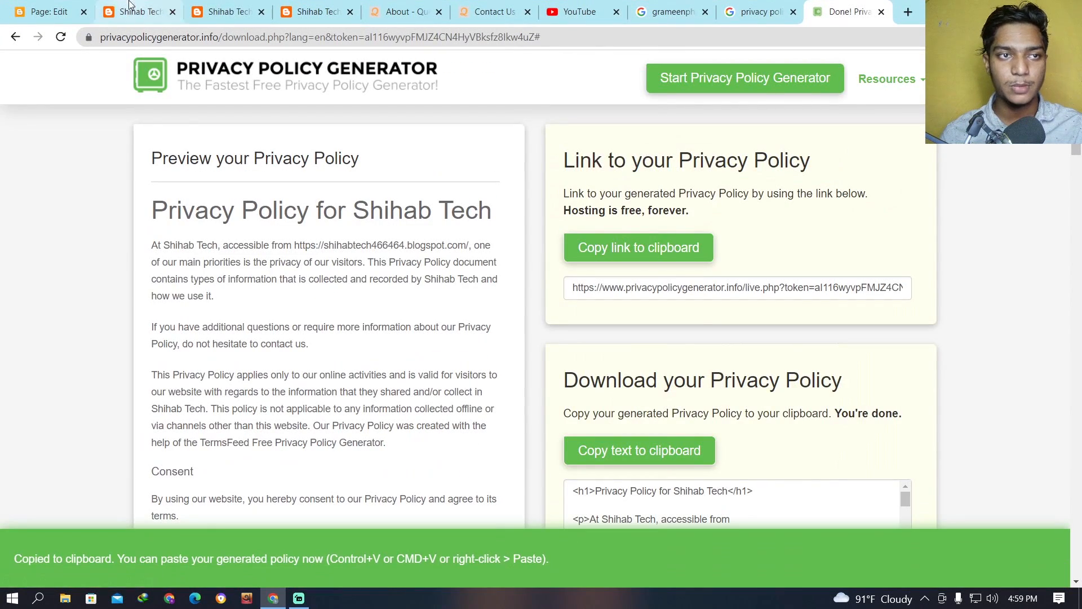
{"action": "left_click", "coordinate": [130, 8]}
{"action": "left_click", "coordinate": [46, 12]}
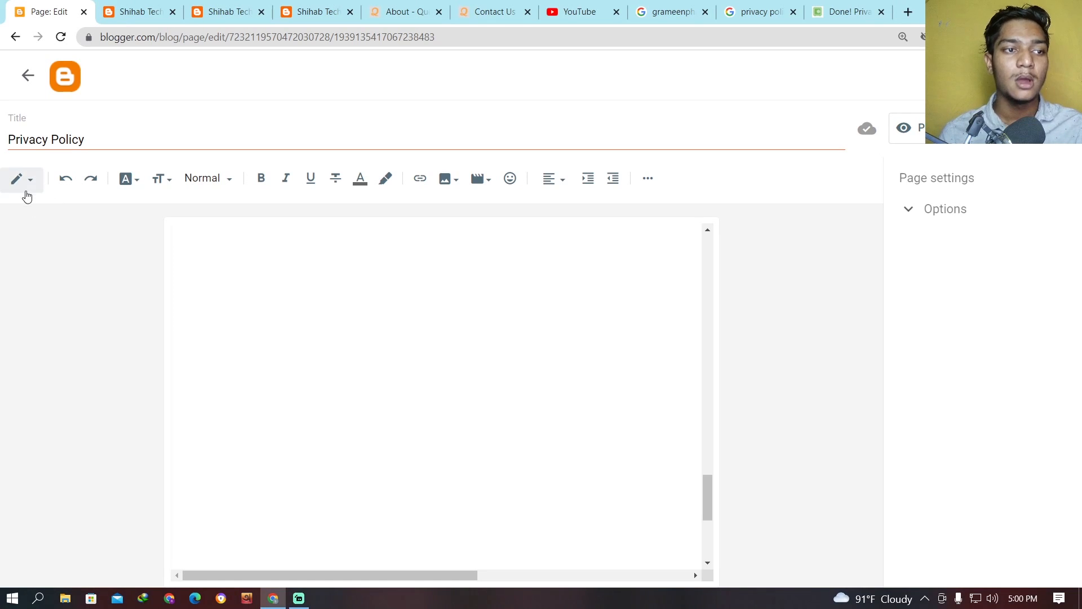
Switch the Privacy Policy page to HTML view and delete all of its existing code.
{"action": "left_click", "coordinate": [25, 192]}
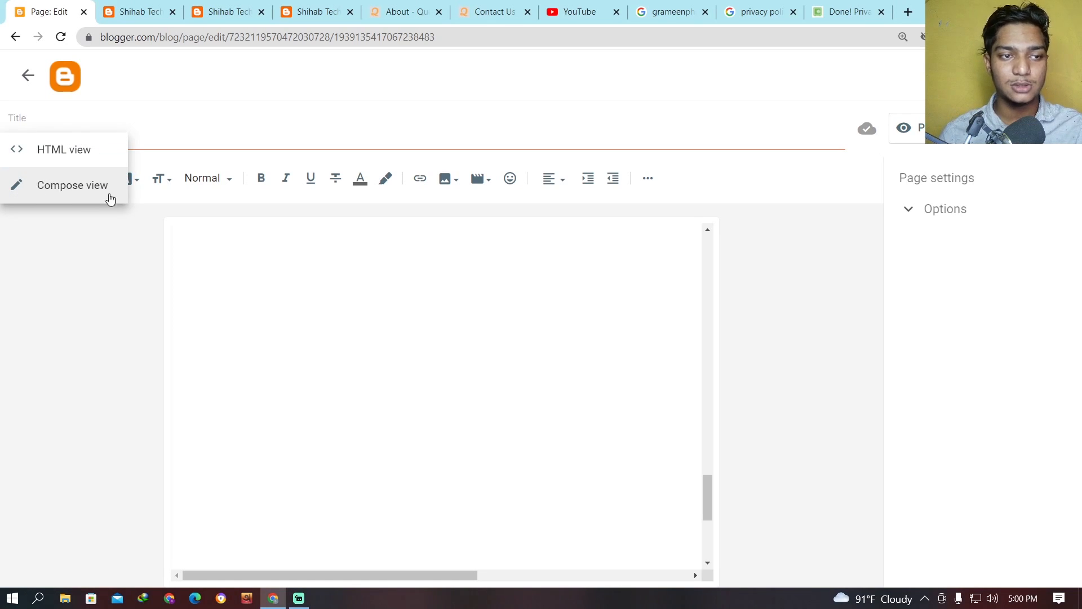
{"action": "left_click", "coordinate": [65, 271]}
{"action": "left_click", "coordinate": [23, 186]}
{"action": "left_click", "coordinate": [72, 151]}
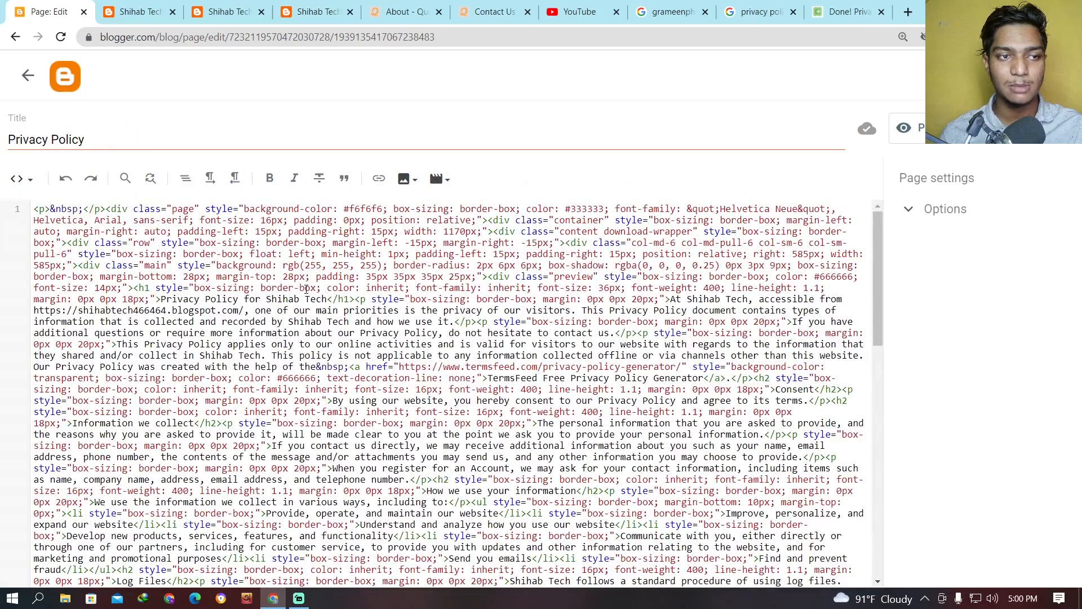
{"action": "key", "text": "ctrl+a"}
{"action": "key", "text": "Delete"}
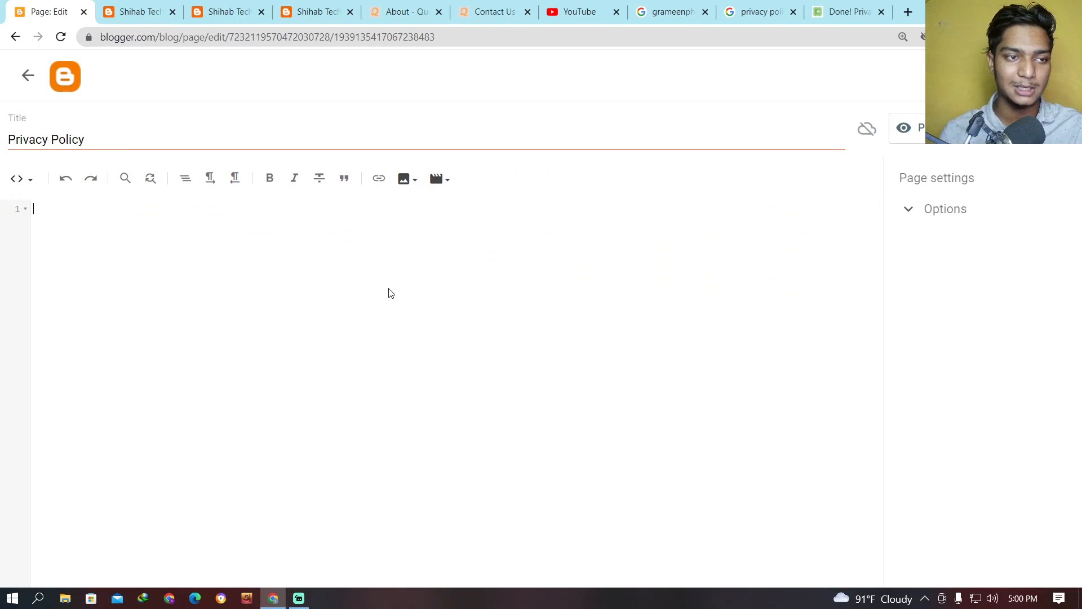
Paste the copied policy HTML into the empty Privacy Policy page and publish the page.
{"action": "key", "text": "ctrl+plus"}
{"action": "key", "text": "ctrl+v"}
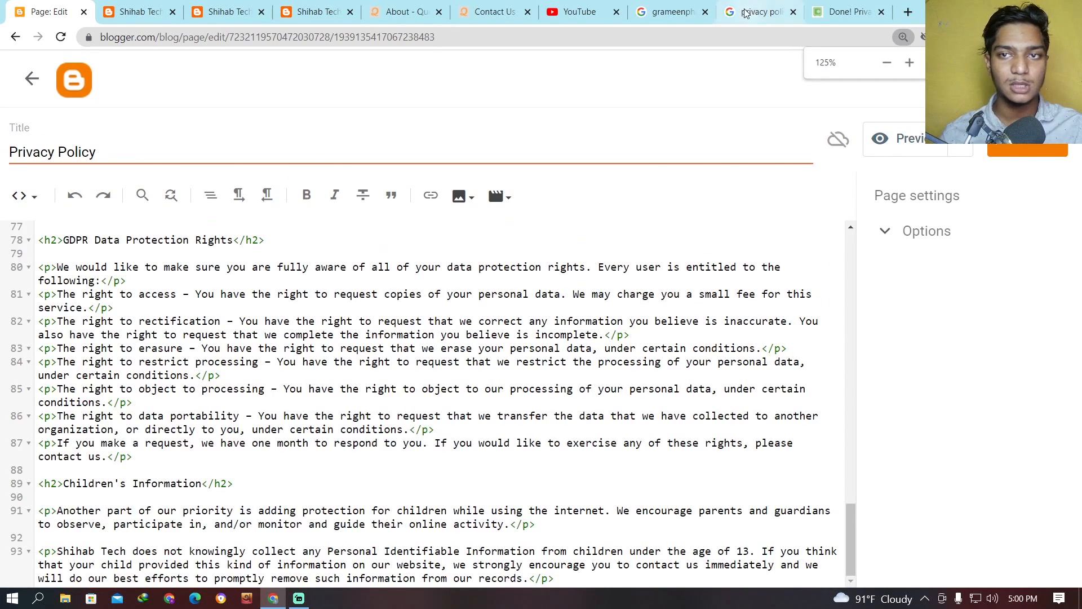
{"action": "left_click", "coordinate": [830, 8]}
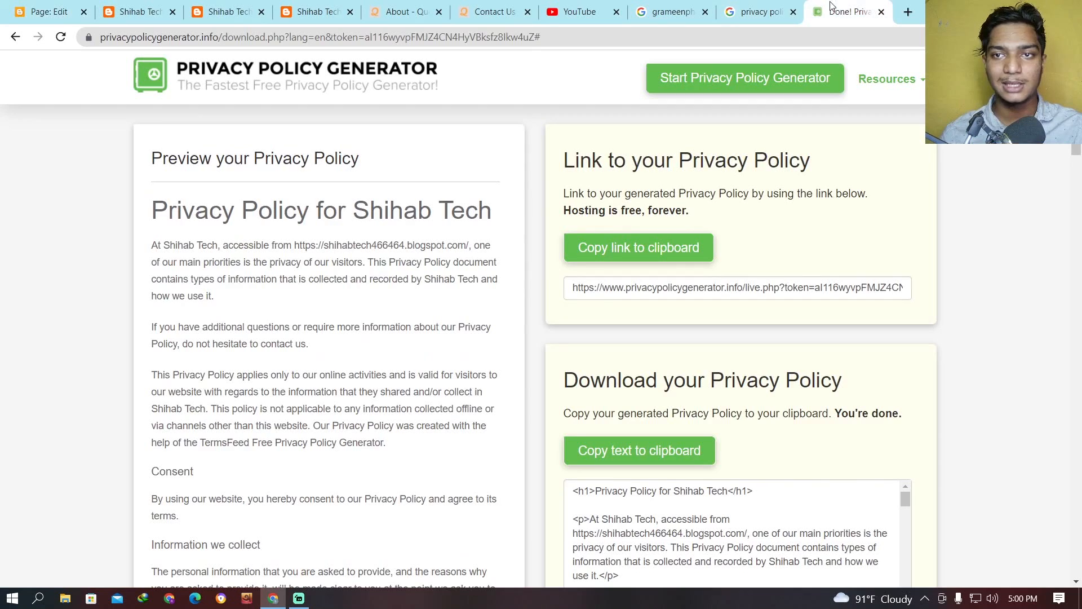
{"action": "left_click", "coordinate": [73, 5]}
{"action": "left_click", "coordinate": [1028, 150]}
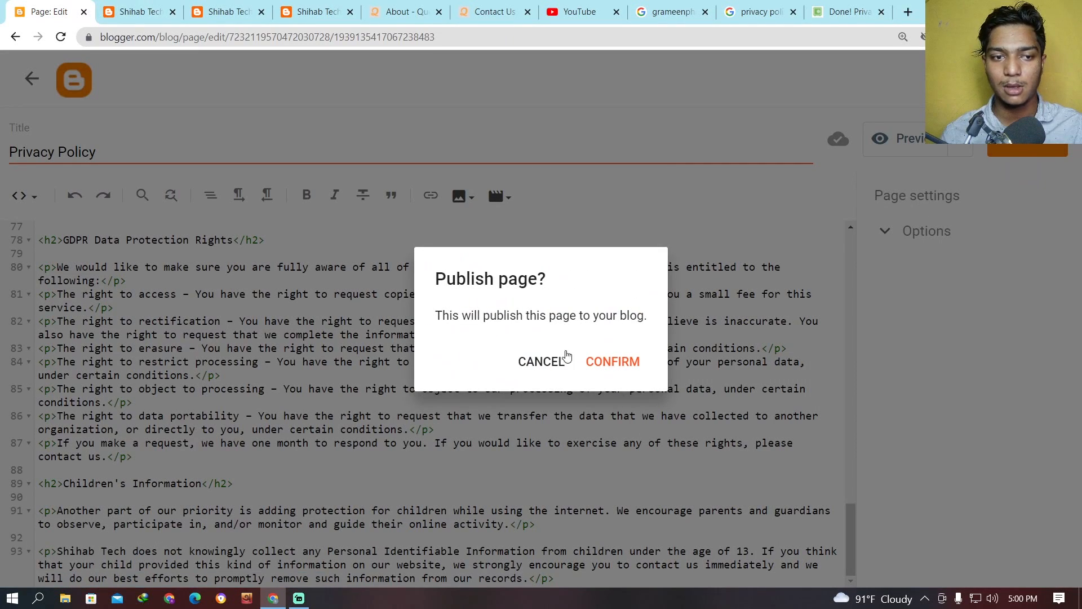
{"action": "left_click", "coordinate": [611, 360]}
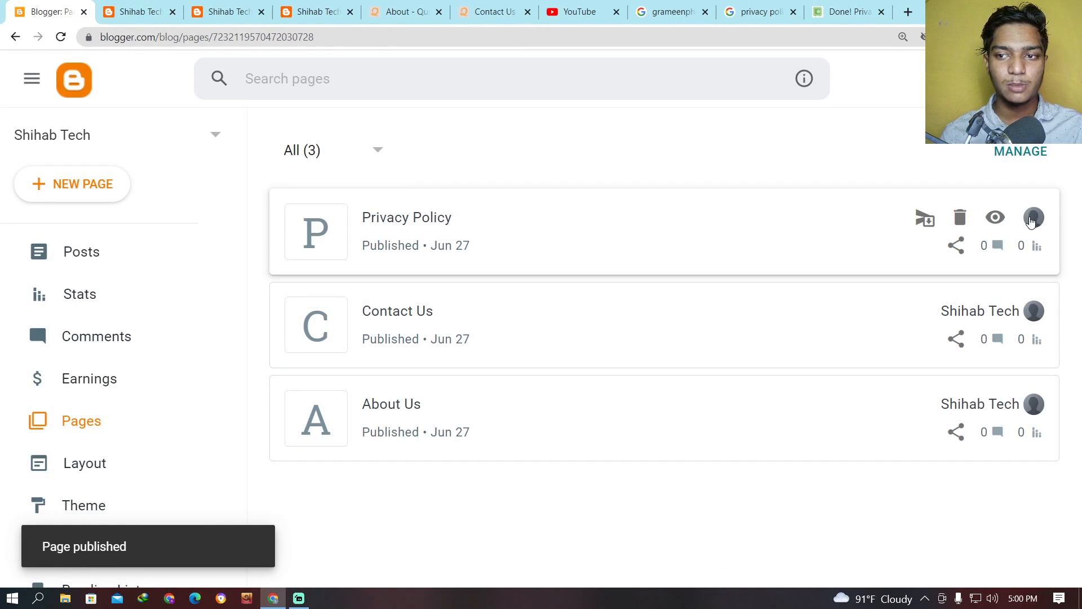
View the live Privacy Policy page, review its sections and return to the Blogger pages list.
{"action": "left_click", "coordinate": [998, 215]}
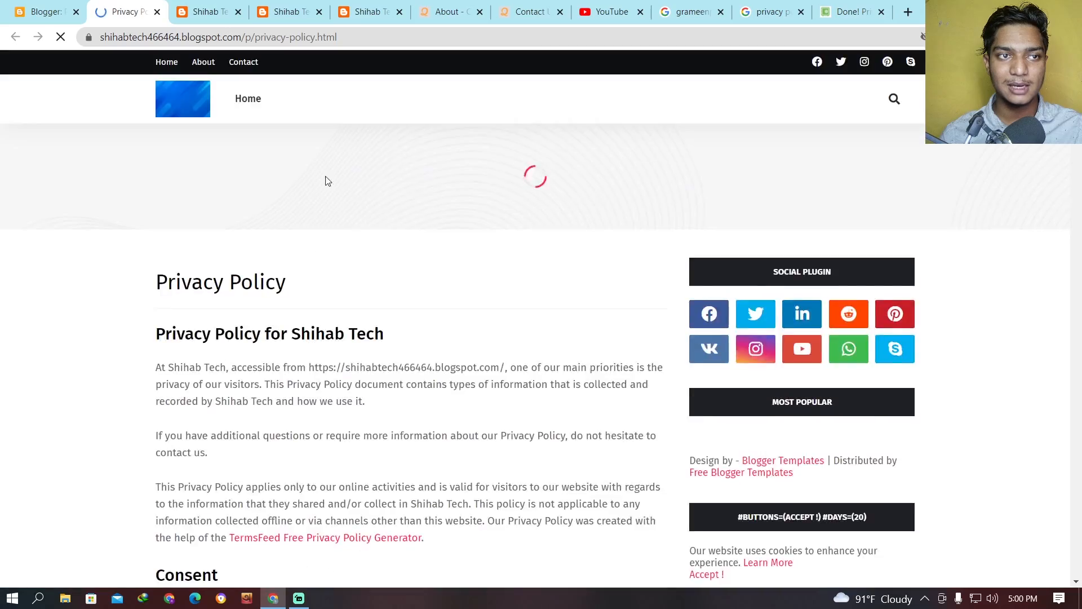
{"action": "scroll", "coordinate": [321, 226], "scroll_direction": "down", "scroll_amount": 11}
{"action": "left_click_drag", "start_coordinate": [383, 413], "coordinate": [160, 98]}
{"action": "scroll", "coordinate": [306, 257], "scroll_direction": "down", "scroll_amount": 1}
{"action": "scroll", "coordinate": [306, 257], "scroll_direction": "down", "scroll_amount": 20}
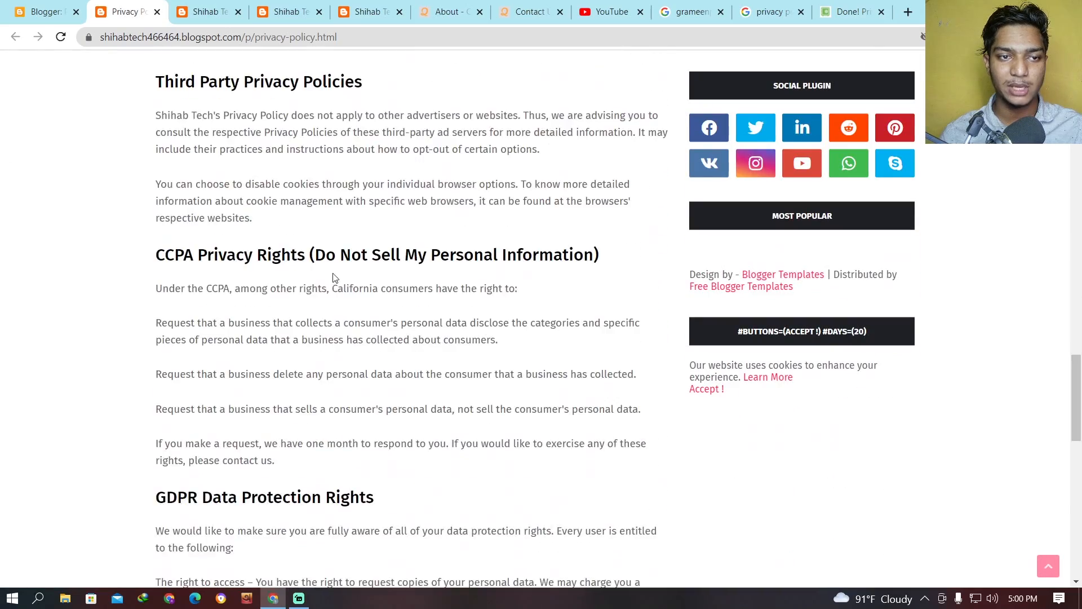
{"action": "scroll", "coordinate": [303, 262], "scroll_direction": "up", "scroll_amount": 9}
{"action": "left_click", "coordinate": [45, 11]}
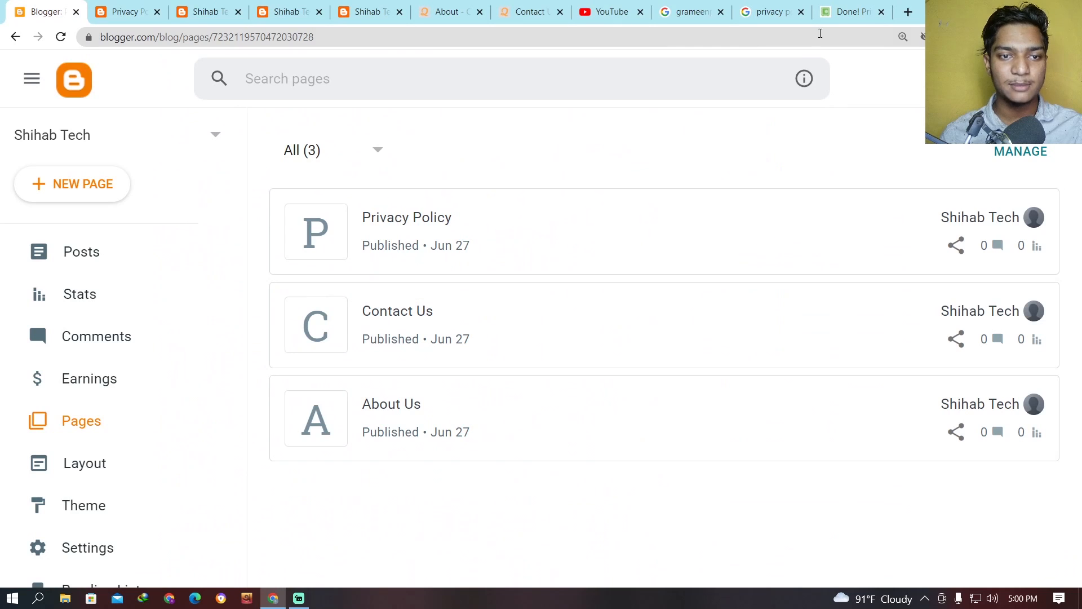
Search Google in a new tab for "terms and conditions generator".
{"action": "left_click", "coordinate": [908, 11]}
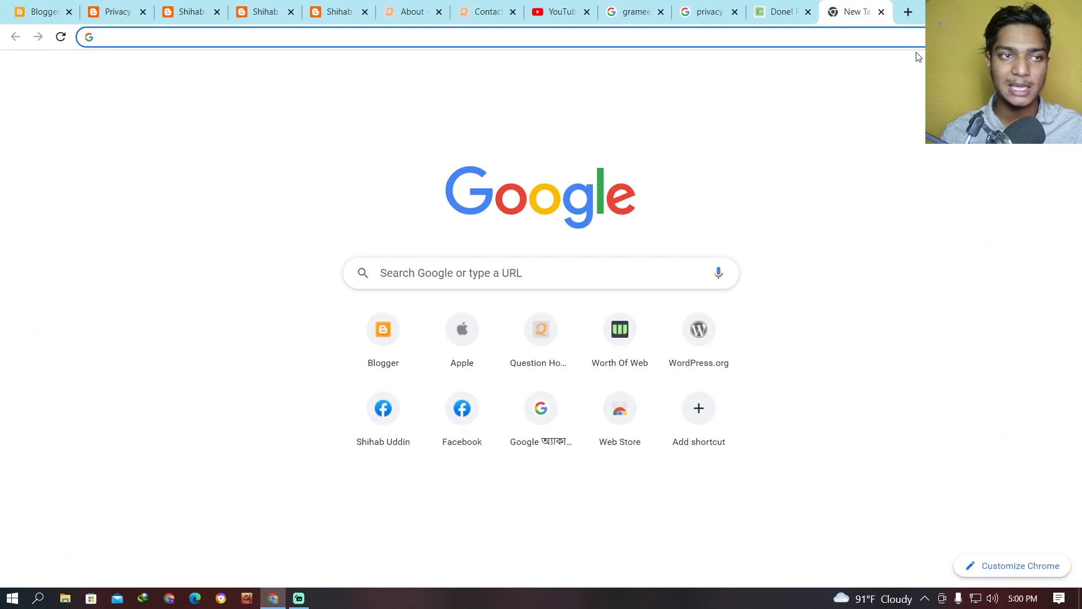
{"action": "type", "text": "terms"}
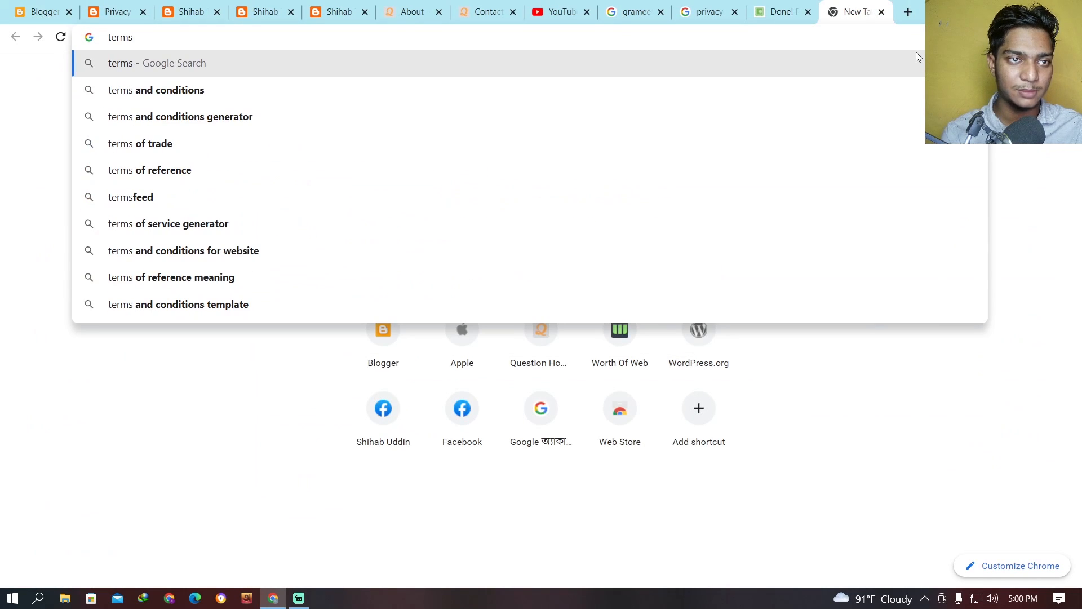
{"action": "left_click", "coordinate": [205, 117]}
{"action": "scroll", "coordinate": [355, 225], "scroll_direction": "up", "scroll_amount": 5}
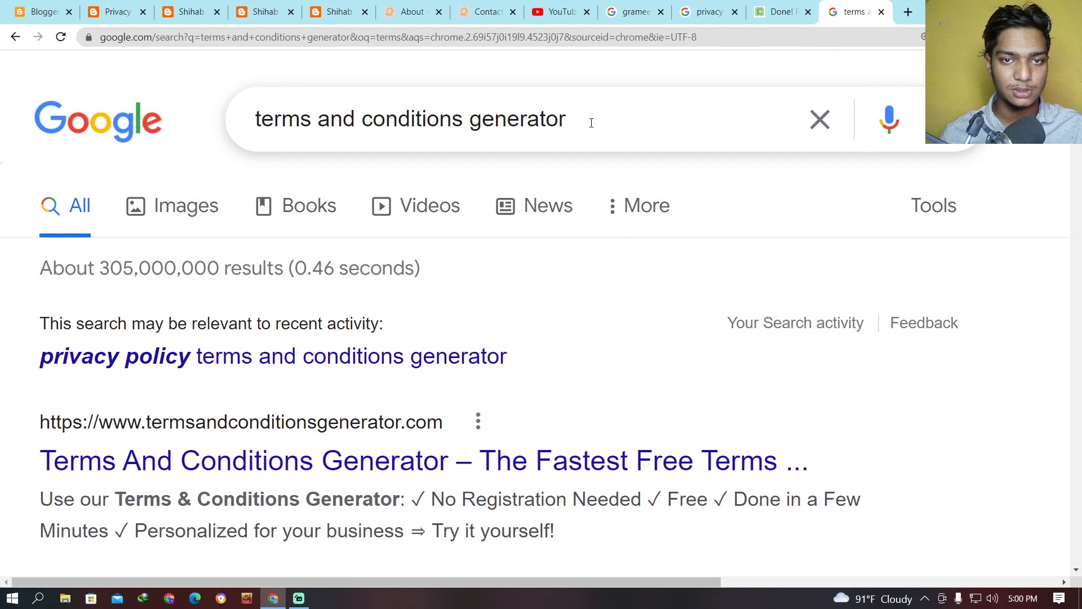
{"action": "left_click_drag", "start_coordinate": [591, 123], "coordinate": [201, 121]}
{"action": "scroll", "coordinate": [341, 232], "scroll_direction": "down", "scroll_amount": 4}
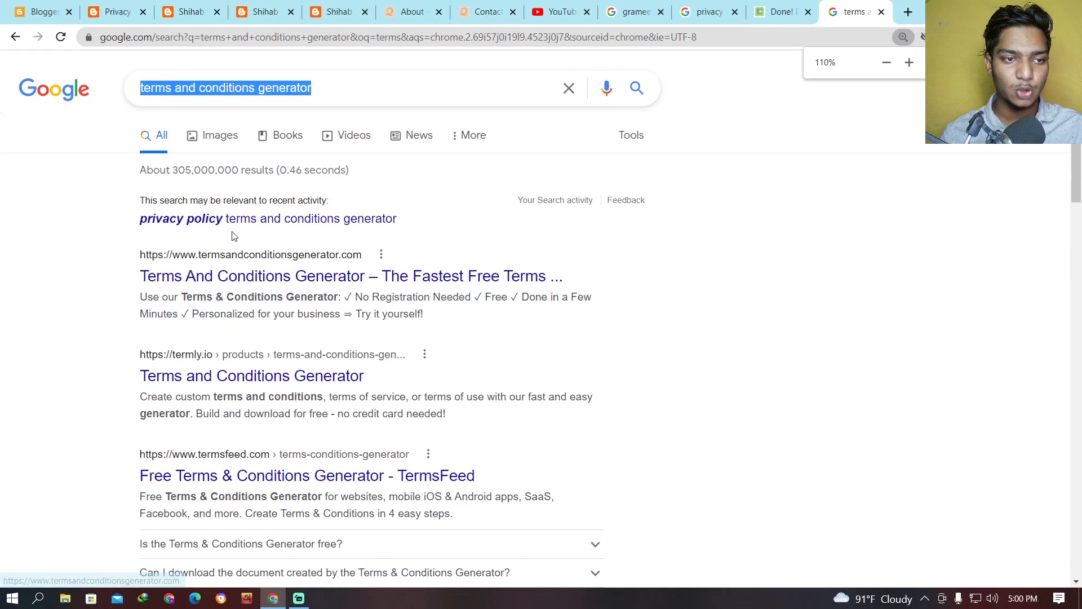
Open the termsandconditionsgenerator.com search result in a new tab and switch to it.
{"action": "scroll", "coordinate": [234, 235], "scroll_direction": "up", "scroll_amount": 1}
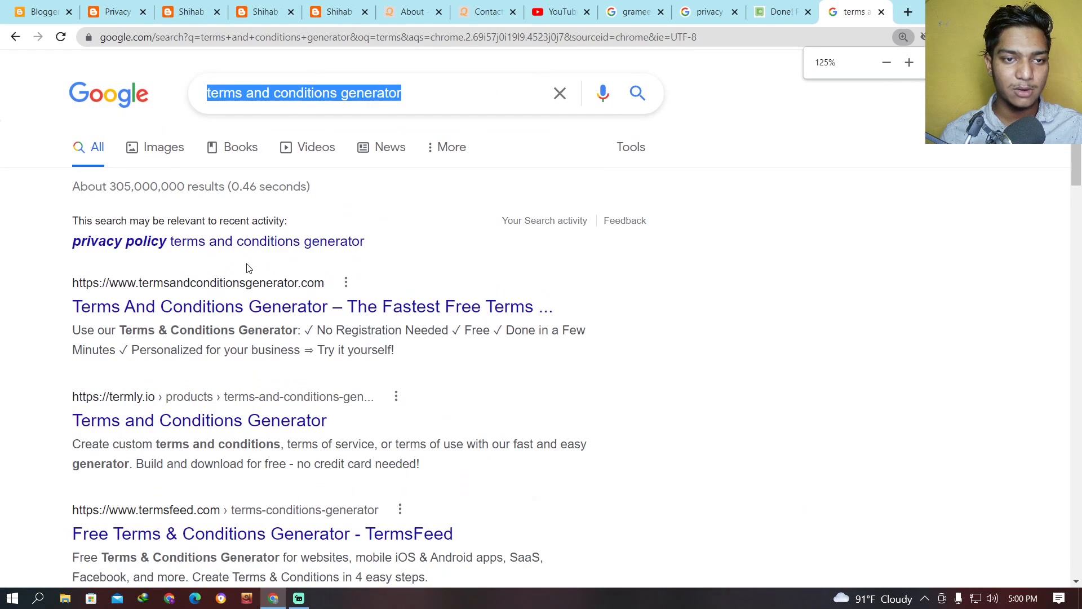
{"action": "right_click", "coordinate": [169, 308]}
{"action": "left_click", "coordinate": [208, 317]}
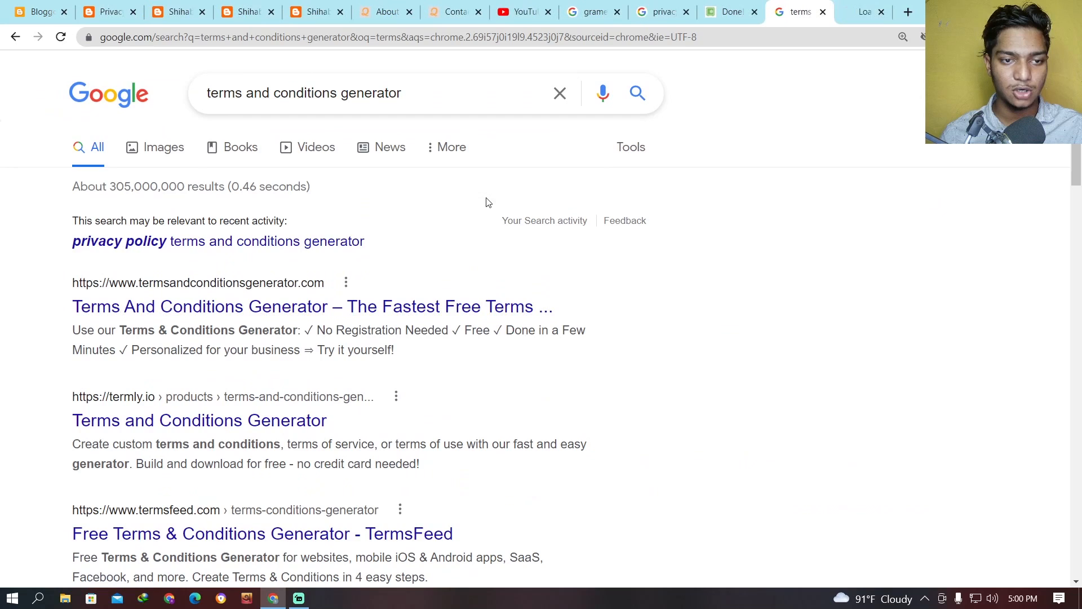
{"action": "left_click", "coordinate": [852, 7]}
Enter Shihab Tech as both company and website name, fill in the blog's URL, and continue to the business details.
{"action": "left_click", "coordinate": [752, 246]}
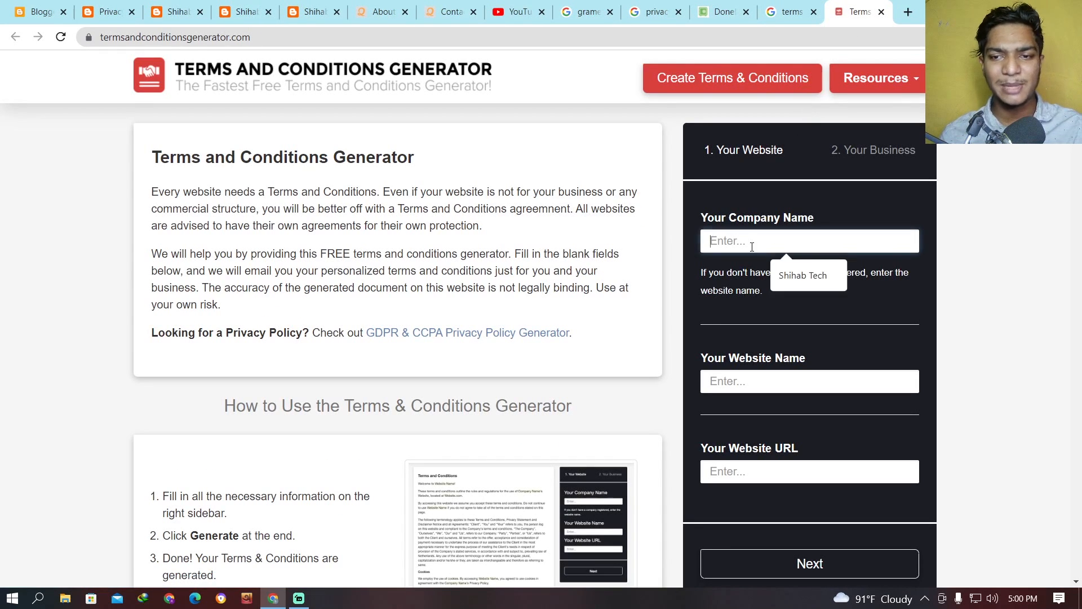
{"action": "left_click", "coordinate": [779, 273]}
{"action": "scroll", "coordinate": [756, 256], "scroll_direction": "down", "scroll_amount": 2}
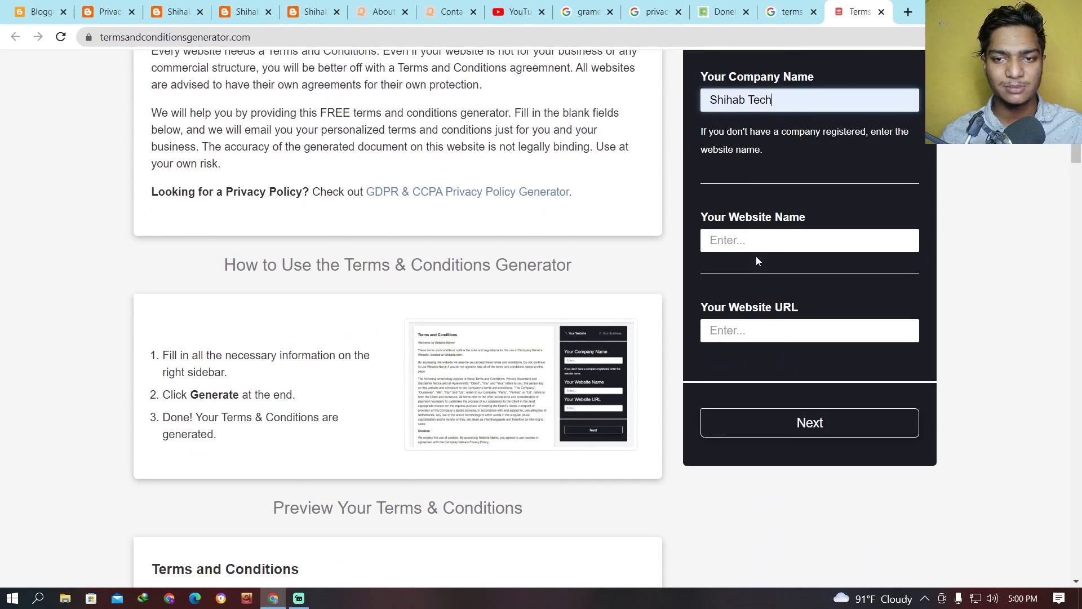
{"action": "left_click", "coordinate": [756, 243]}
{"action": "left_click", "coordinate": [789, 274]}
{"action": "scroll", "coordinate": [757, 185], "scroll_direction": "down", "scroll_amount": 2}
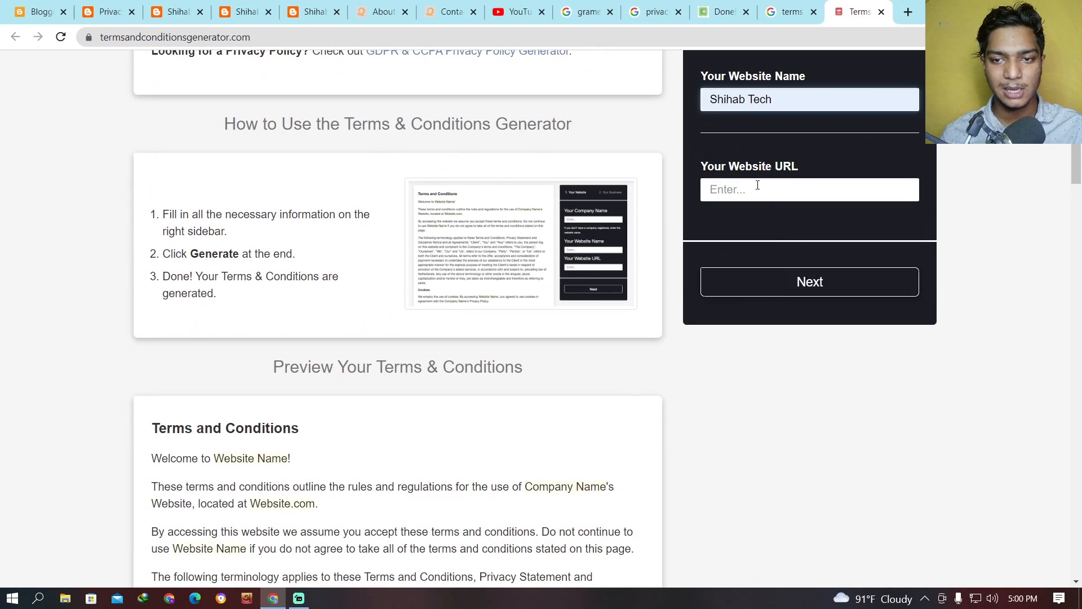
{"action": "left_click", "coordinate": [757, 185]}
{"action": "left_click", "coordinate": [774, 222]}
{"action": "left_click", "coordinate": [787, 284]}
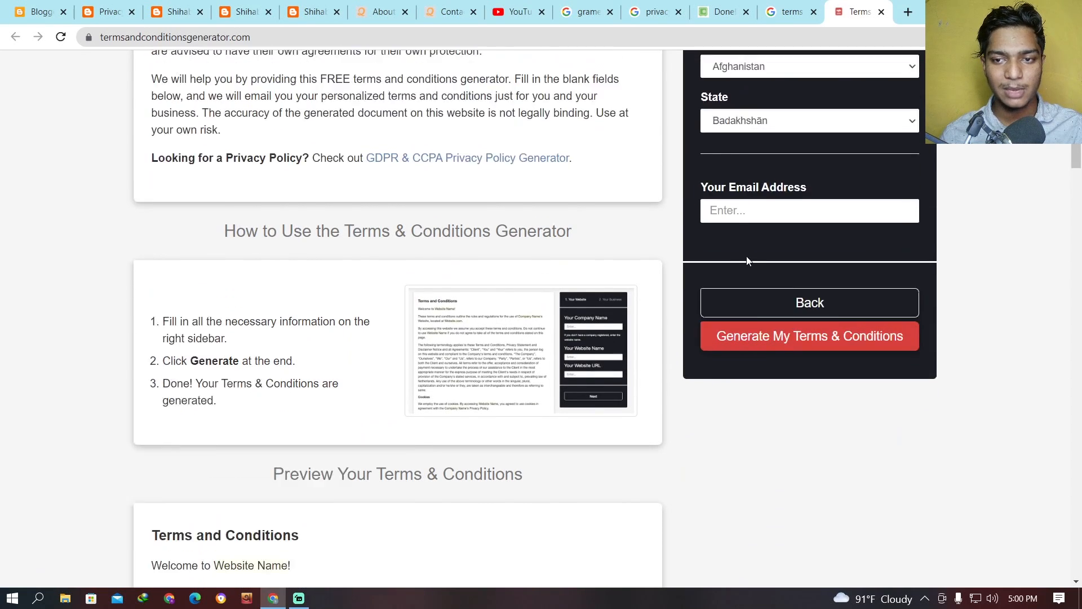
Set the country to Bangladesh, fill in the contact's email address and generate the terms and conditions.
{"action": "scroll", "coordinate": [746, 261], "scroll_direction": "up", "scroll_amount": 2}
{"action": "left_click", "coordinate": [753, 174]}
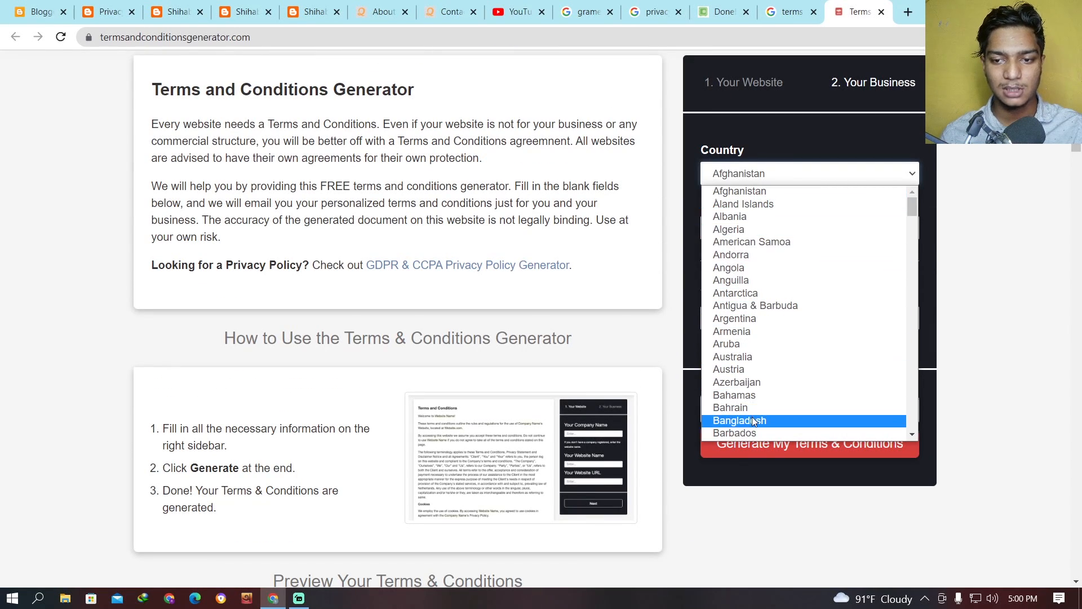
{"action": "left_click", "coordinate": [753, 421]}
{"action": "left_click", "coordinate": [784, 273]}
{"action": "left_click", "coordinate": [799, 297]}
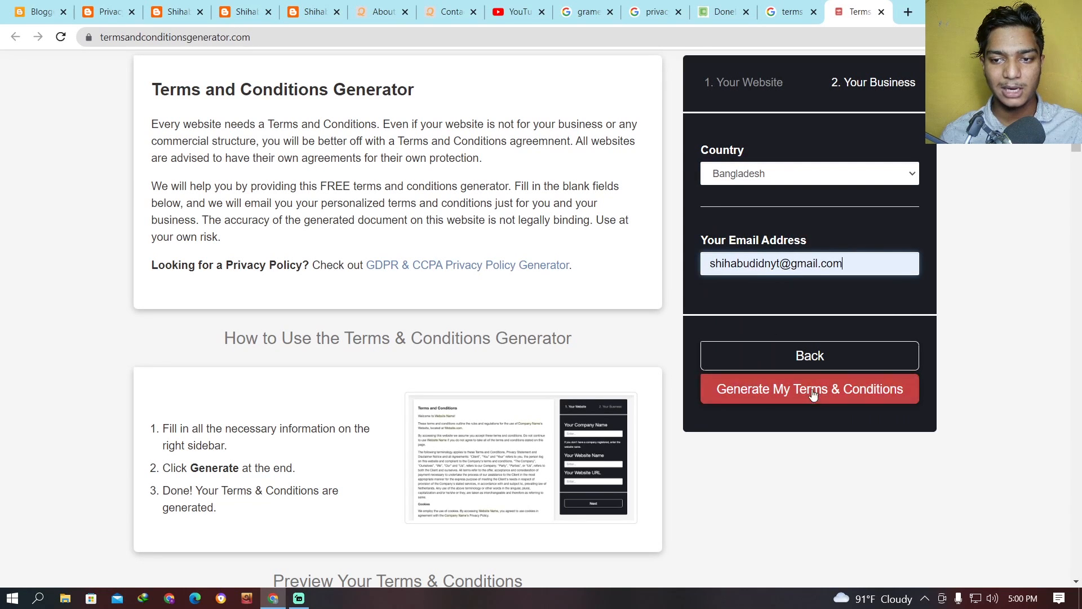
{"action": "left_click", "coordinate": [813, 392]}
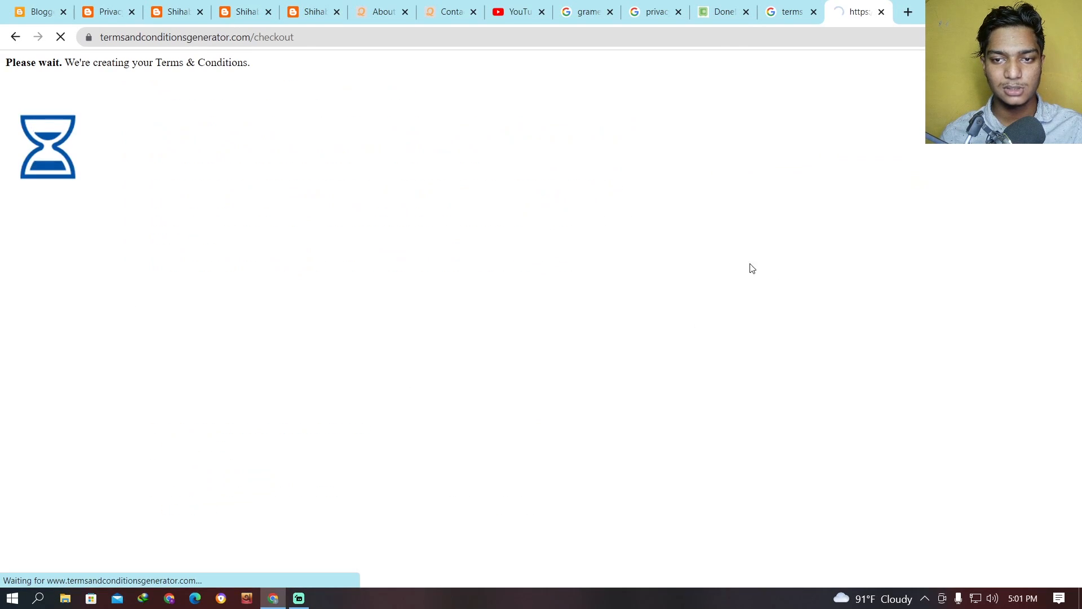
Copy the generated terms and conditions HTML text to the clipboard.
{"action": "scroll", "coordinate": [643, 258], "scroll_direction": "down", "scroll_amount": 4}
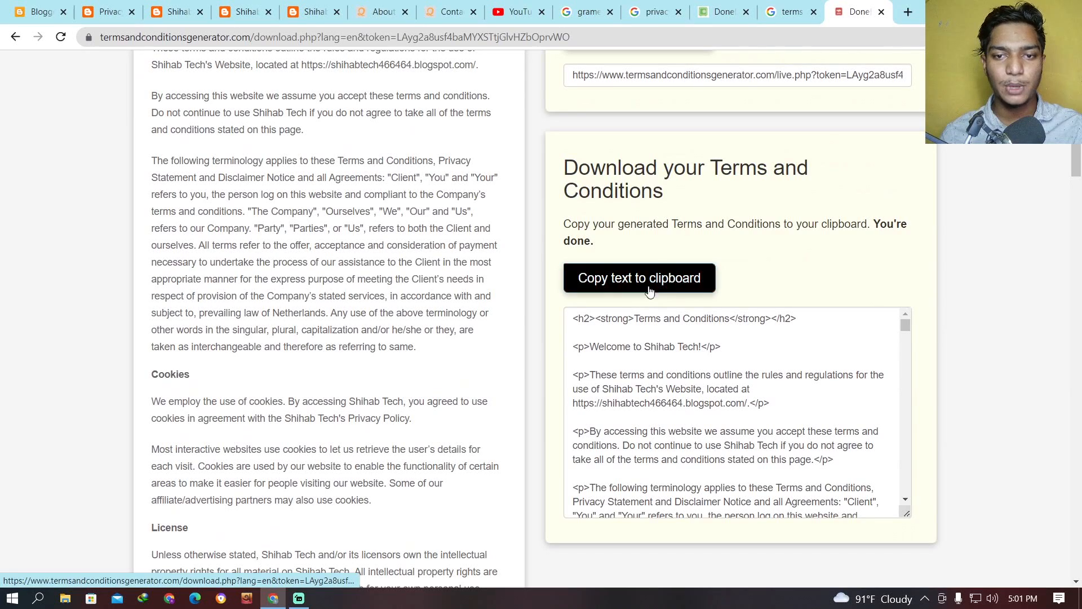
{"action": "scroll", "coordinate": [677, 284], "scroll_direction": "down", "scroll_amount": 1}
{"action": "left_click", "coordinate": [660, 207]}
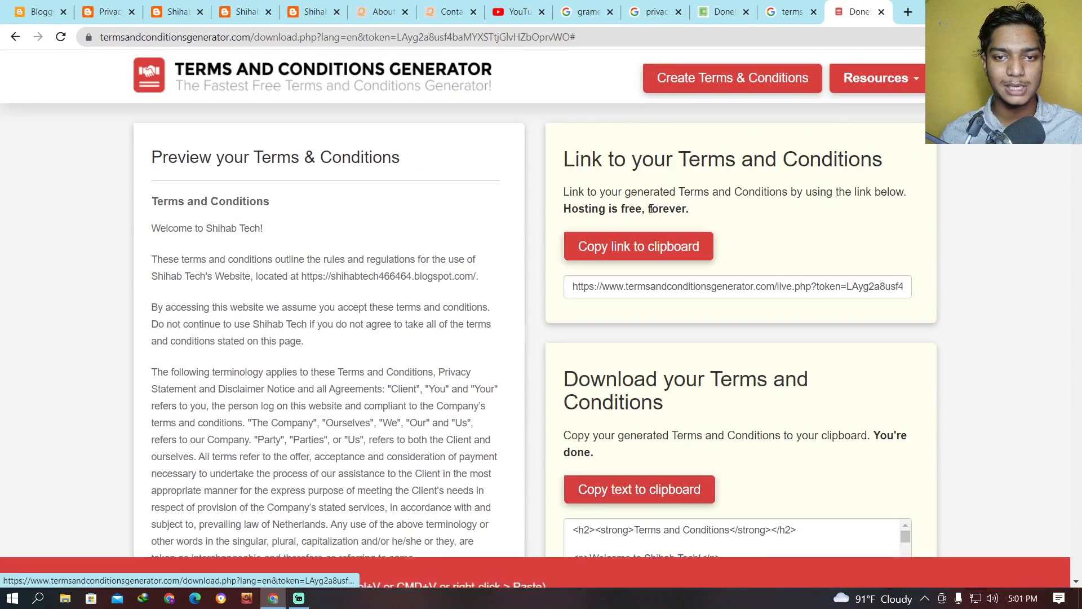
Create a new page in Blogger with the title "Terms and Conditions".
{"action": "left_click", "coordinate": [18, 7]}
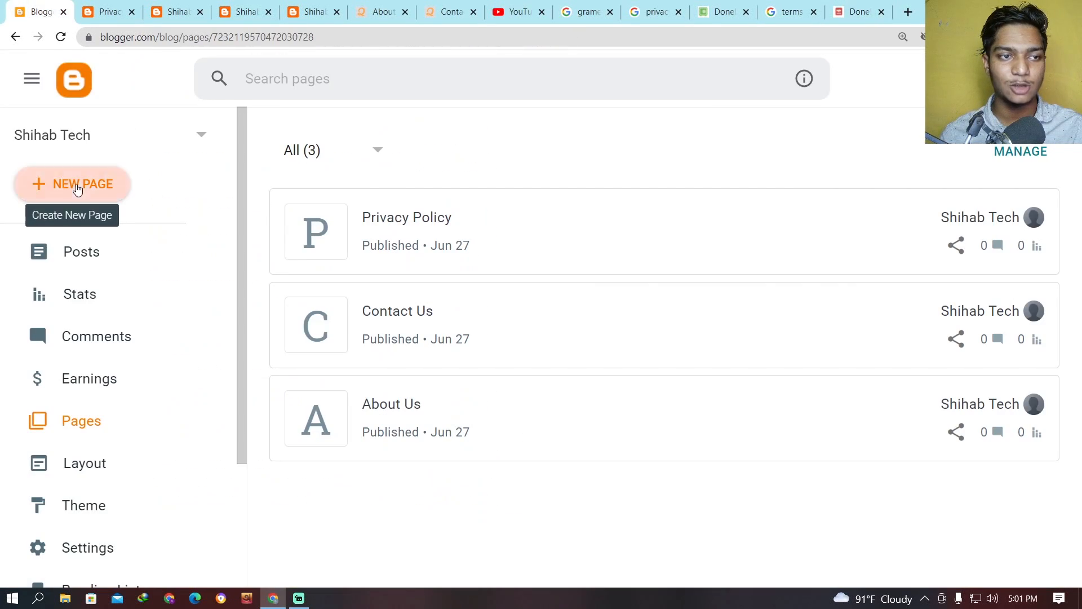
{"action": "left_click", "coordinate": [77, 185]}
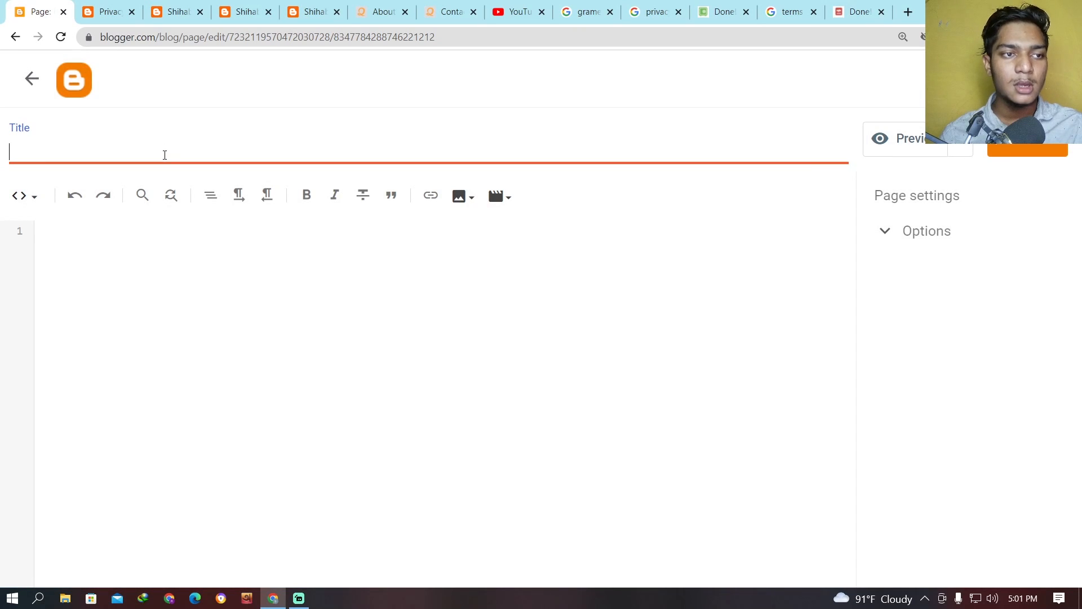
{"action": "type", "text": "Terms"}
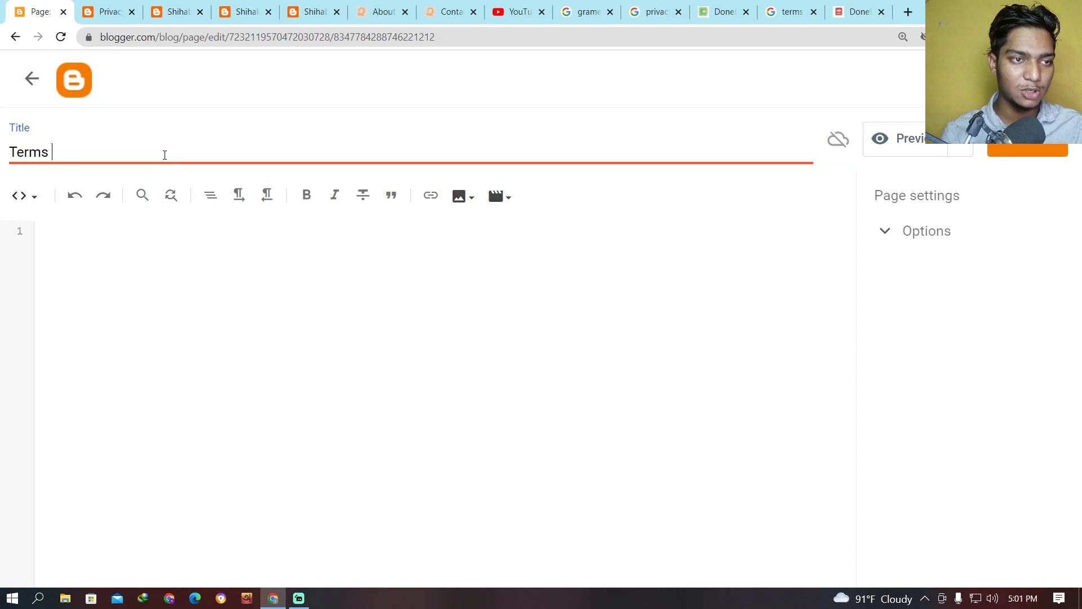
{"action": "type", "text": " And Conditions"}
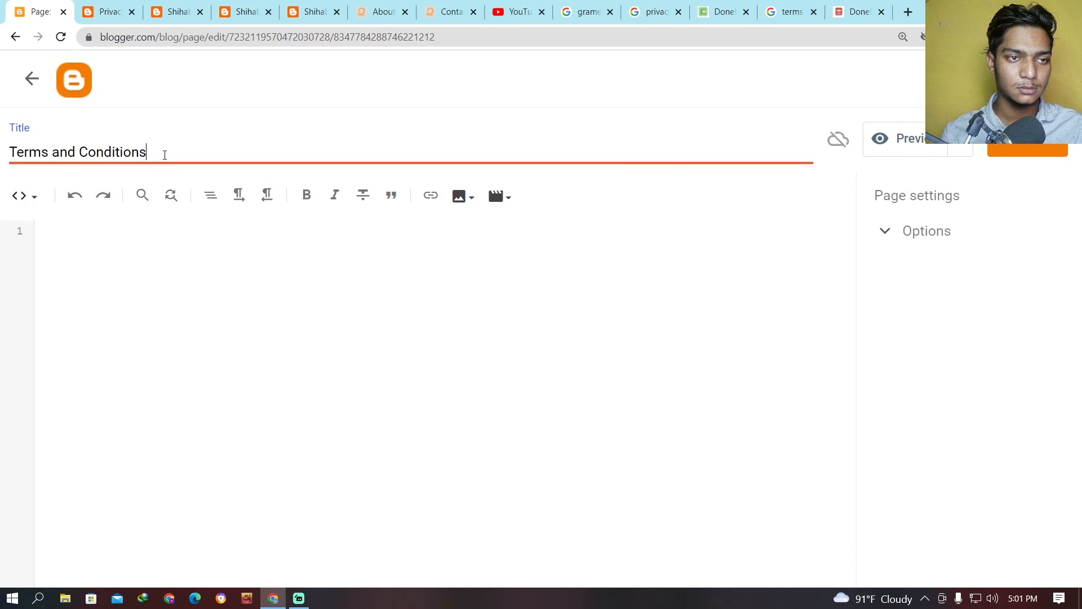
{"action": "left_click", "coordinate": [175, 296]}
{"action": "left_click", "coordinate": [34, 197]}
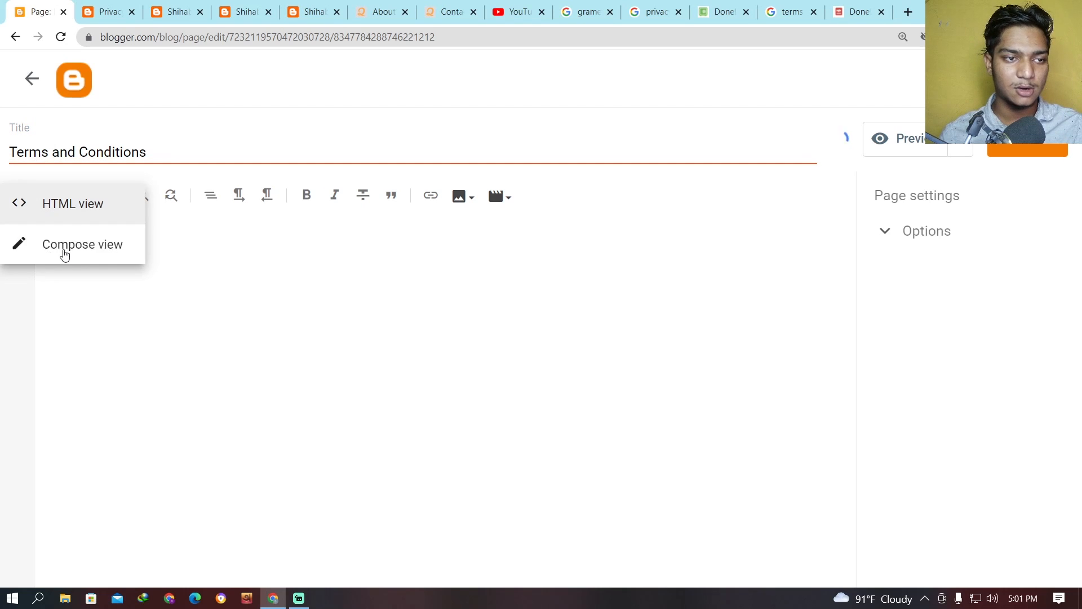
{"action": "left_click", "coordinate": [65, 248]}
{"action": "type", "text": "fdeaf"}
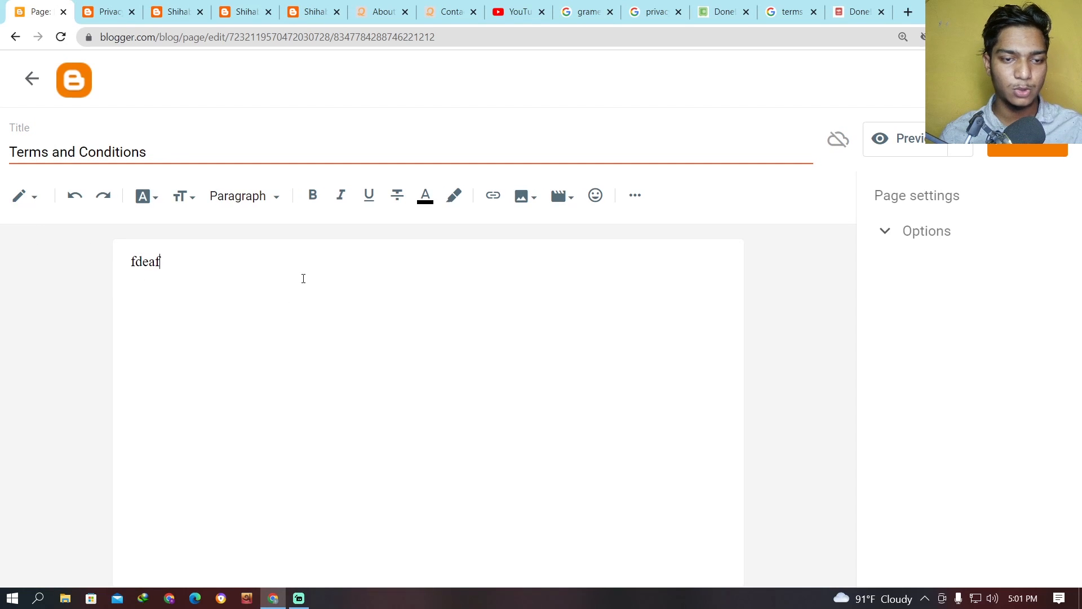
{"action": "key", "text": "BackSpace"}
{"action": "key", "text": "BackSpace"}
{"action": "key", "text": "BackSpace"}
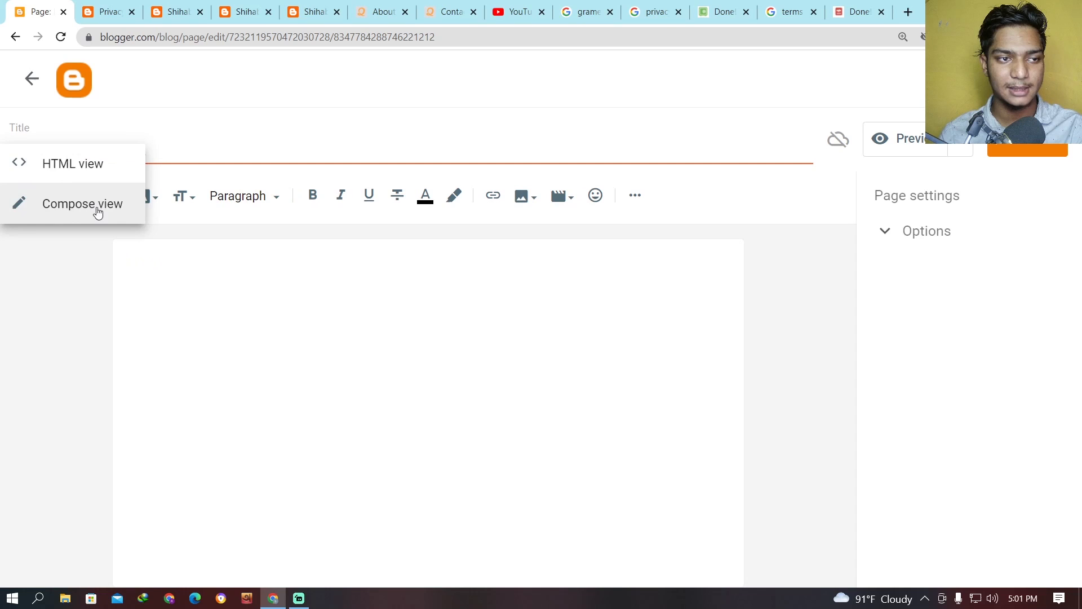
{"action": "left_click", "coordinate": [65, 179]}
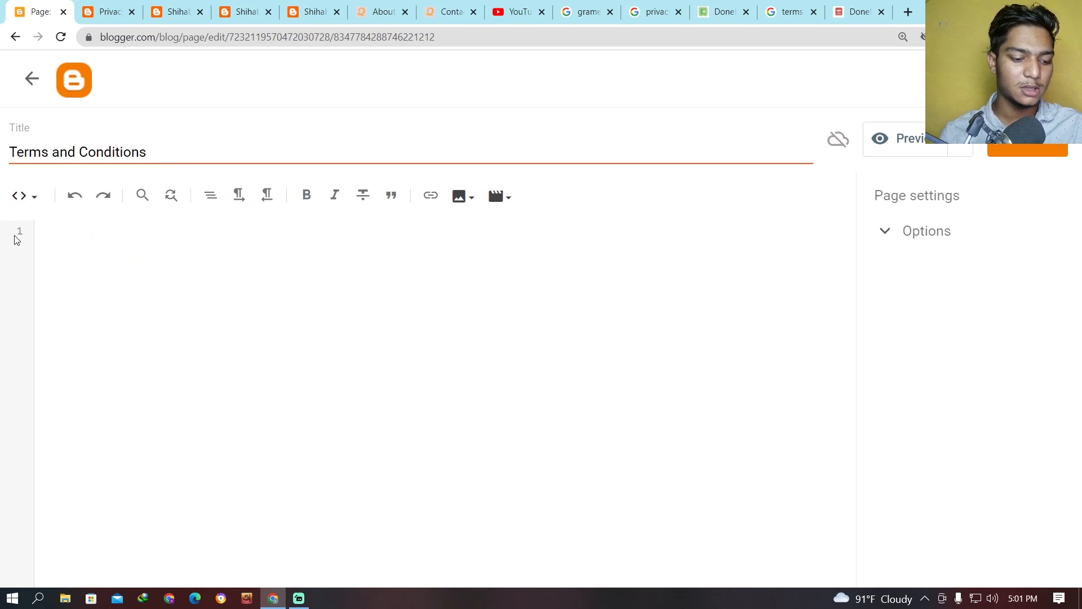
Paste the copied terms HTML into the Terms and Conditions page and publish it.
{"action": "scroll", "coordinate": [541, 316], "scroll_direction": "up", "scroll_amount": 8}
{"action": "left_click", "coordinate": [1020, 150]}
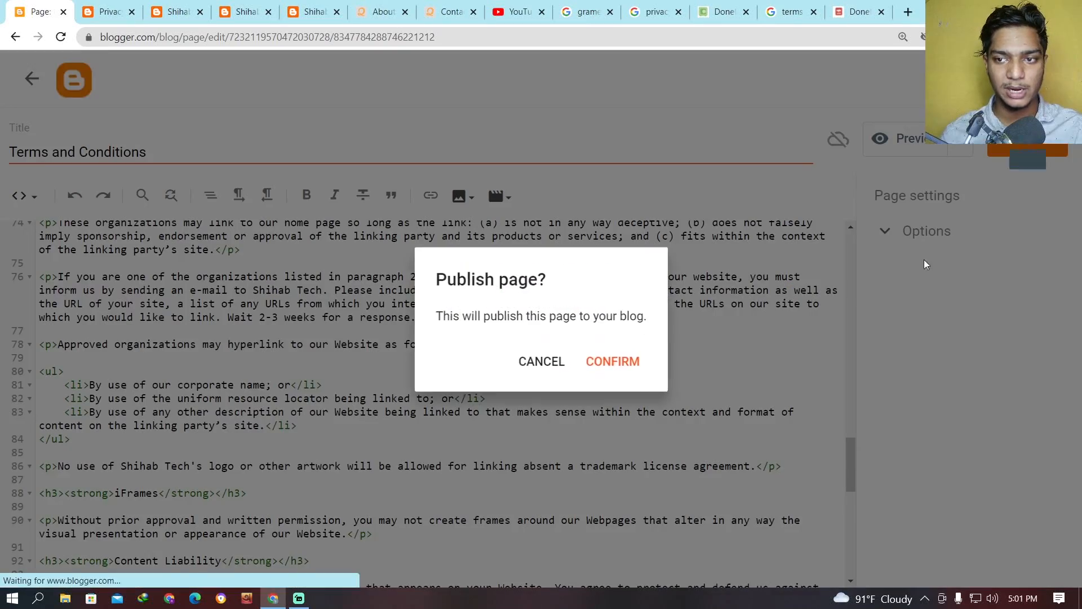
{"action": "left_click", "coordinate": [620, 361]}
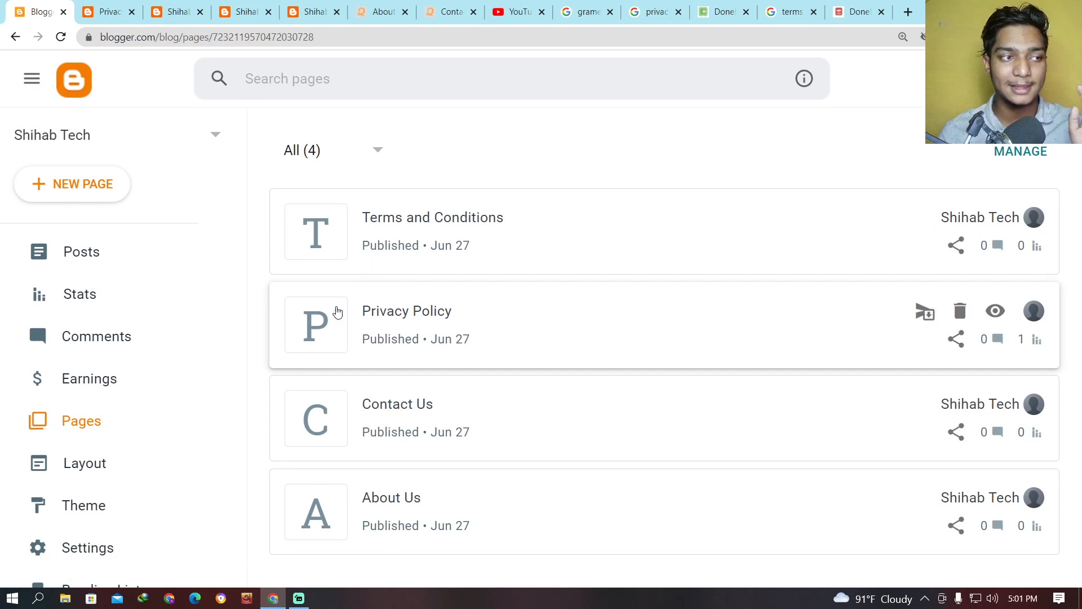
Open the live blog's home page and examine the page links in its header and footer menus.
{"action": "scroll", "coordinate": [339, 367], "scroll_direction": "down", "scroll_amount": 3}
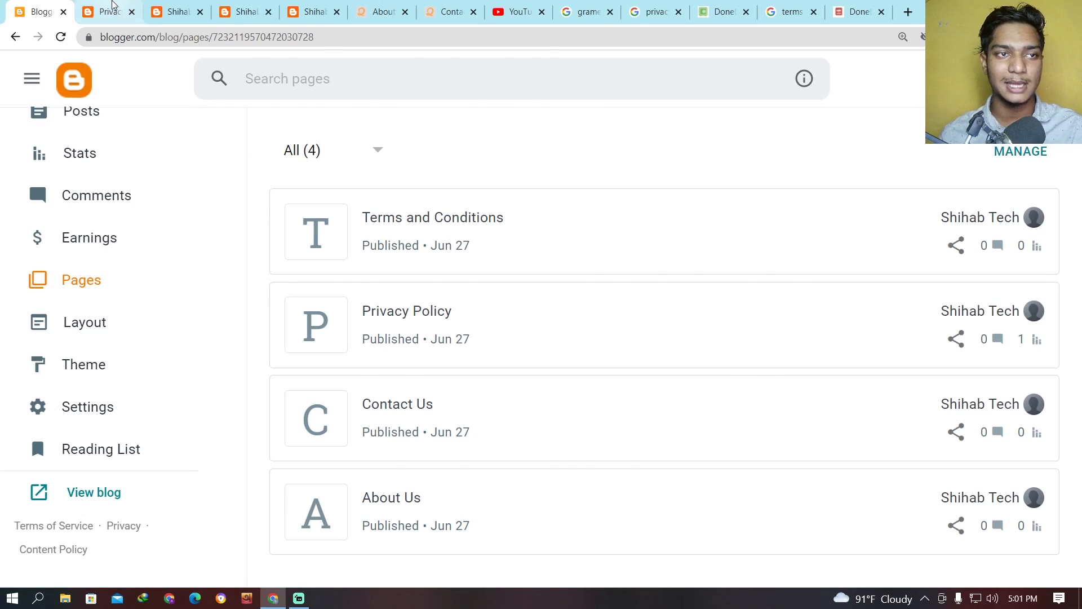
{"action": "left_click", "coordinate": [111, 7]}
{"action": "scroll", "coordinate": [162, 78], "scroll_direction": "up", "scroll_amount": 20}
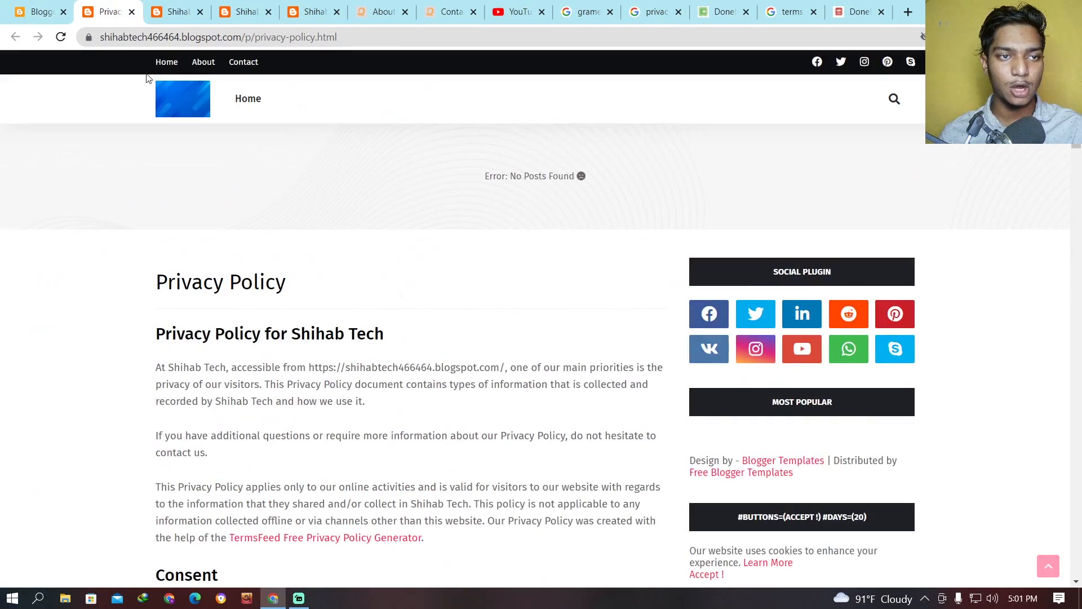
{"action": "left_click", "coordinate": [167, 63]}
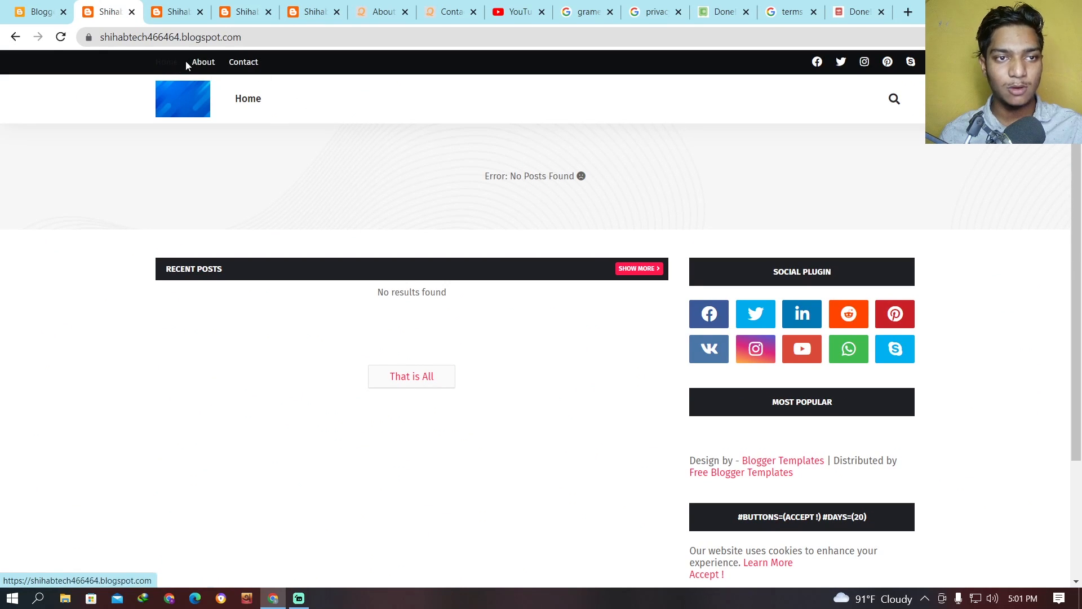
{"action": "scroll", "coordinate": [706, 350], "scroll_direction": "down", "scroll_amount": 3}
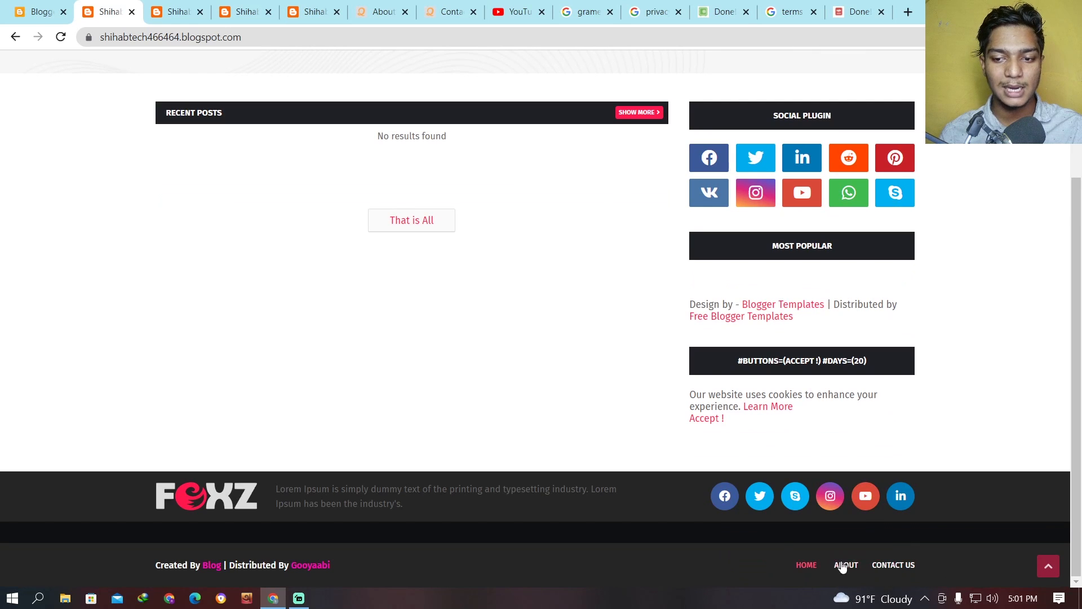
{"action": "scroll", "coordinate": [842, 566], "scroll_direction": "up", "scroll_amount": 3}
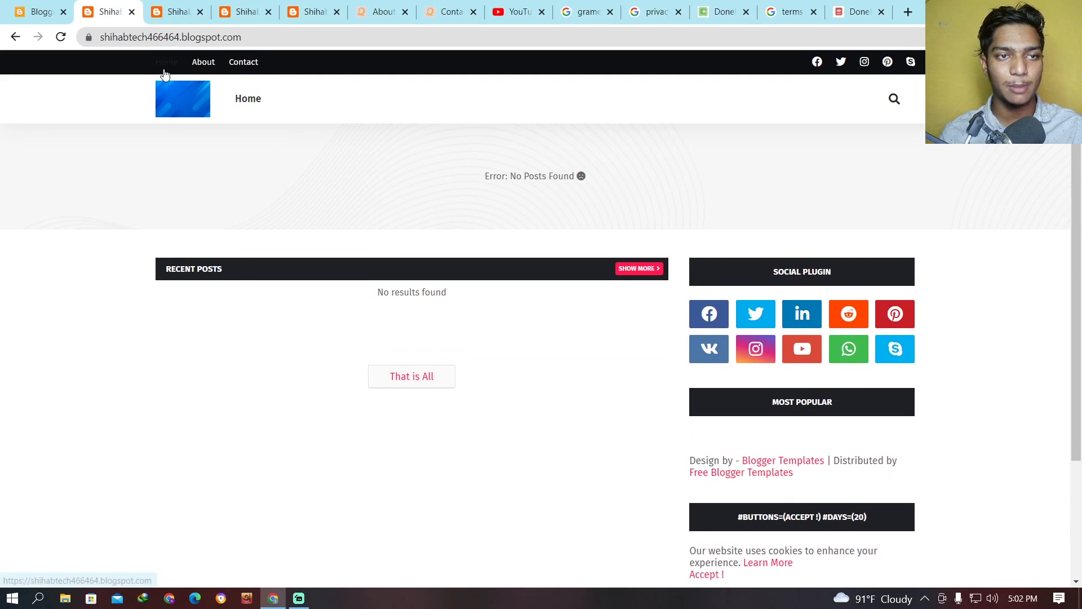
{"action": "scroll", "coordinate": [1007, 485], "scroll_direction": "down", "scroll_amount": 3}
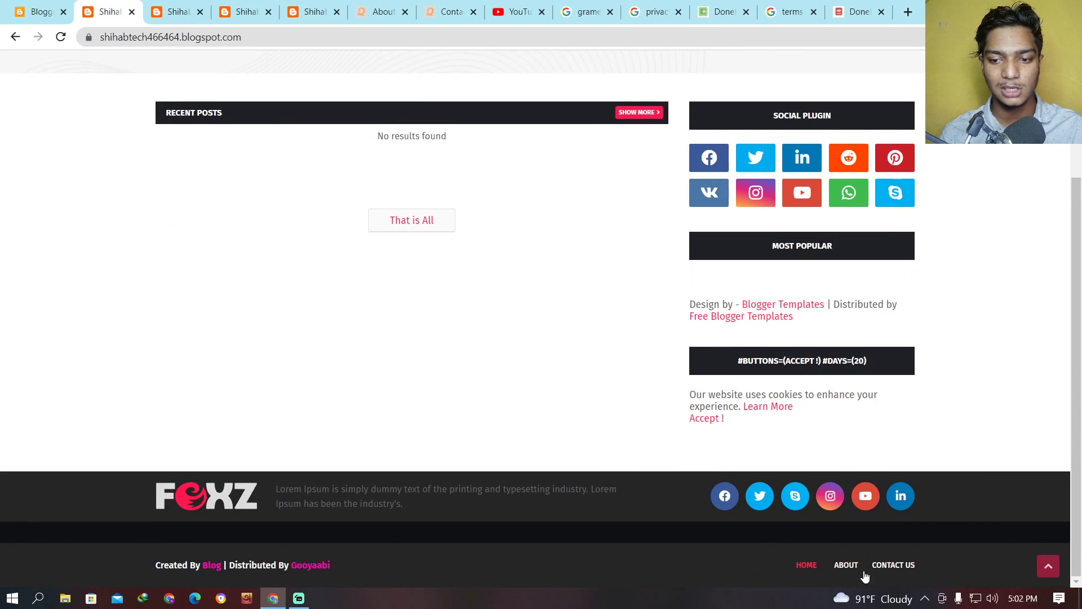
{"action": "scroll", "coordinate": [438, 384], "scroll_direction": "up", "scroll_amount": 3}
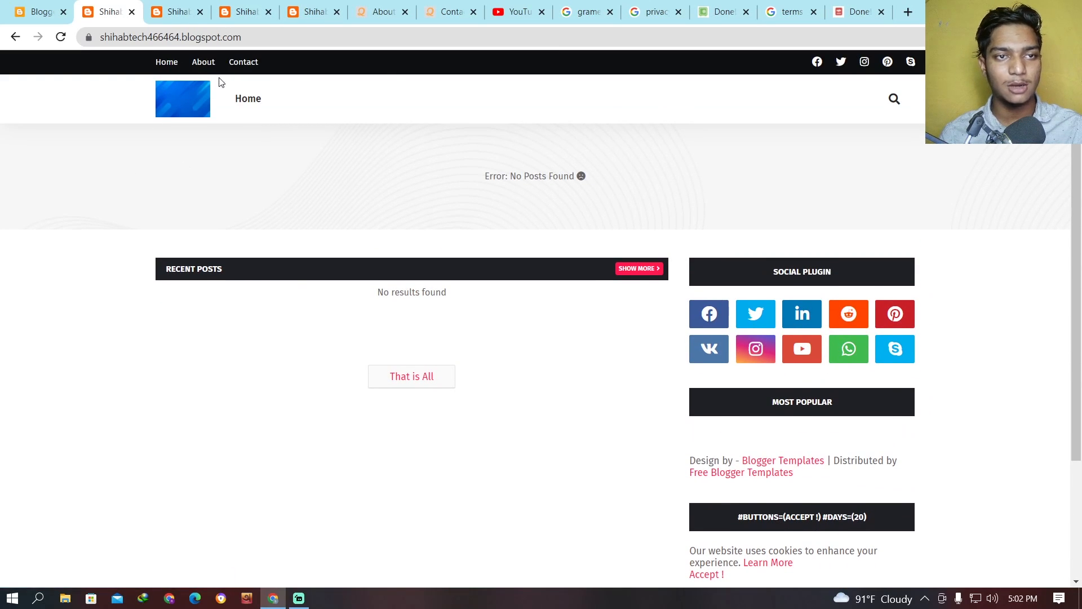
Return to the Blogger dashboard, open the blog's layout and locate the Top Navigation section.
{"action": "left_click", "coordinate": [25, 6]}
{"action": "left_click", "coordinate": [126, 331]}
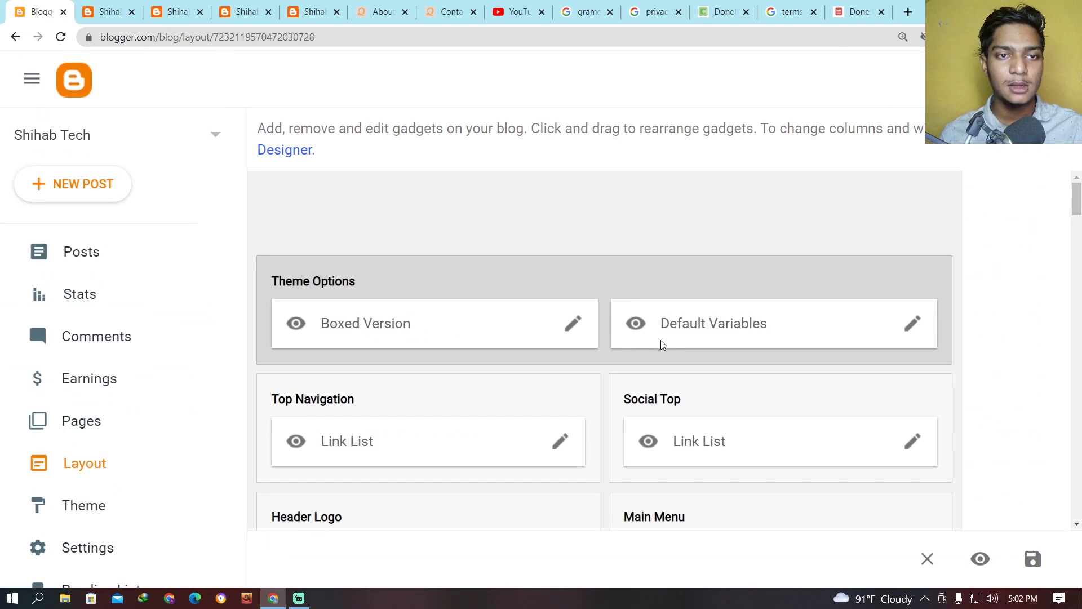
{"action": "scroll", "coordinate": [660, 346], "scroll_direction": "down", "scroll_amount": 4}
{"action": "scroll", "coordinate": [656, 349], "scroll_direction": "up", "scroll_amount": 1}
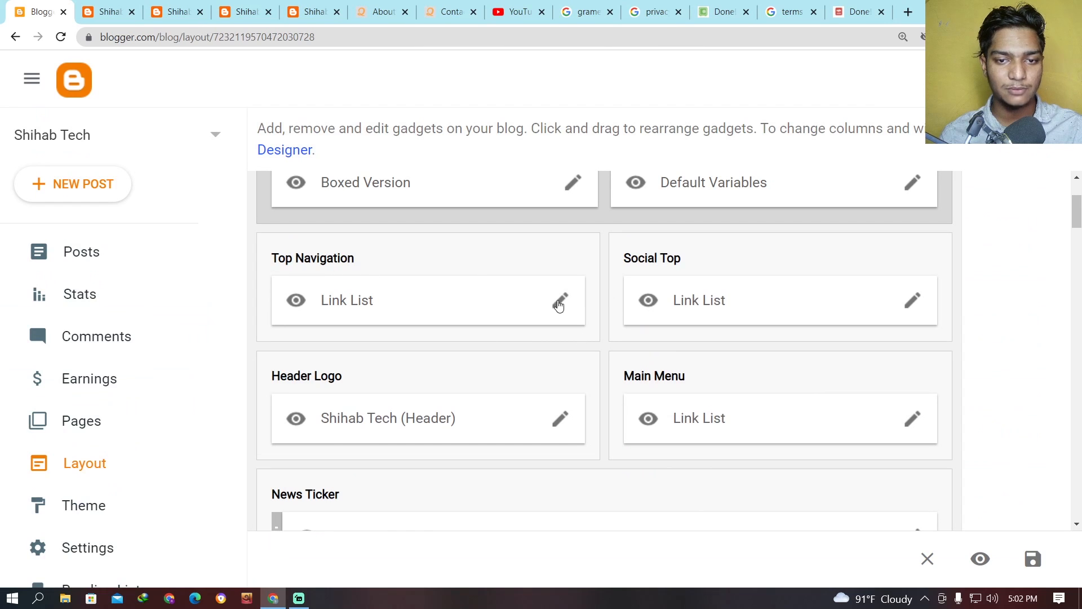
{"action": "left_click", "coordinate": [560, 302]}
{"action": "scroll", "coordinate": [406, 282], "scroll_direction": "down", "scroll_amount": 5}
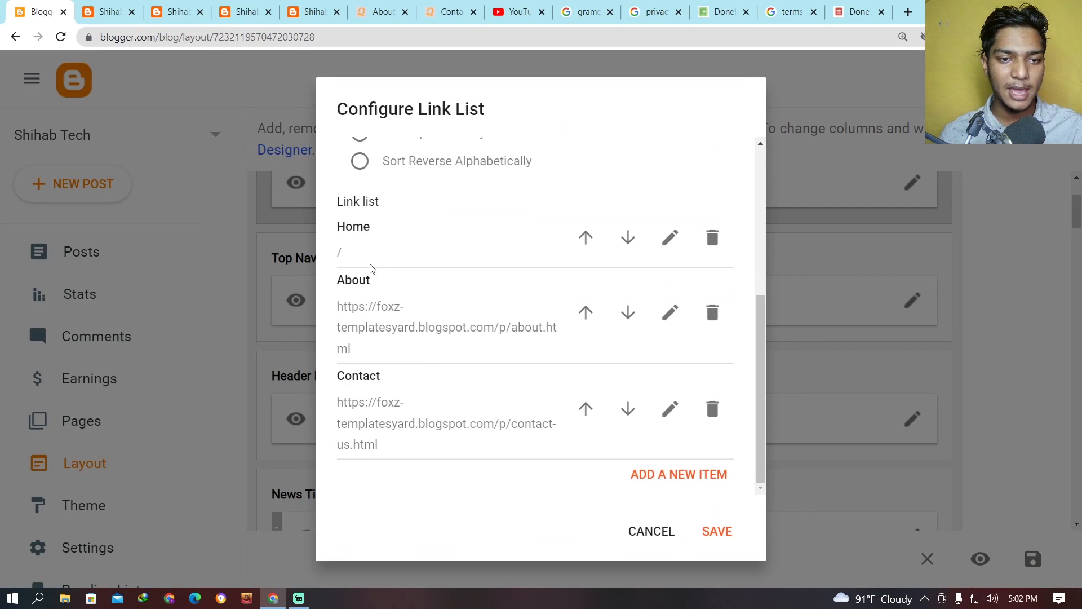
{"action": "left_click_drag", "start_coordinate": [389, 375], "coordinate": [337, 376]}
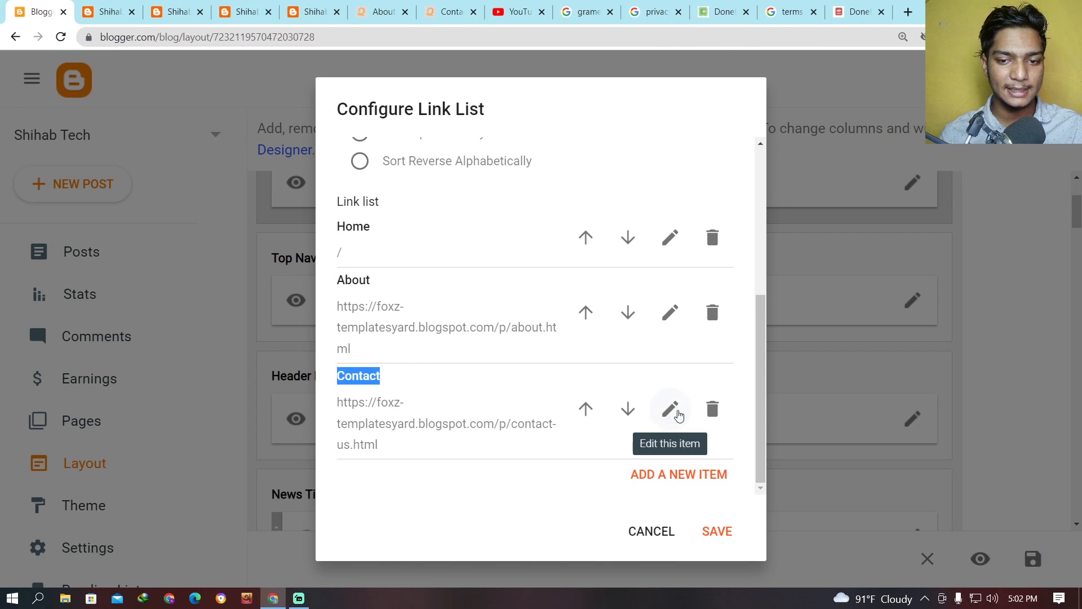
{"action": "left_click", "coordinate": [670, 408]}
{"action": "left_click", "coordinate": [671, 310]}
{"action": "scroll", "coordinate": [560, 401], "scroll_direction": "down", "scroll_amount": 3}
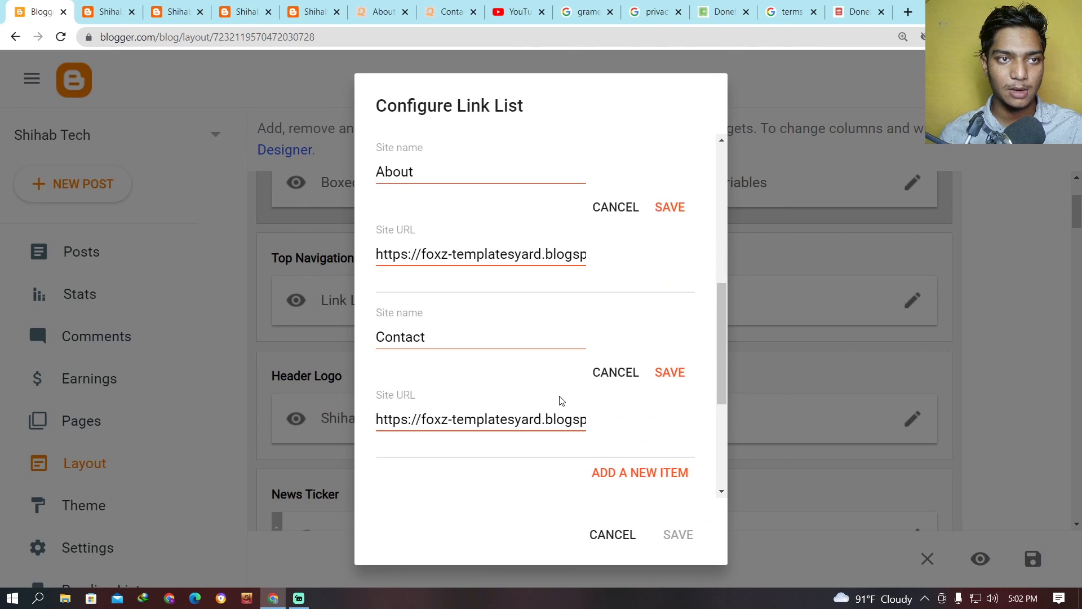
{"action": "scroll", "coordinate": [507, 259], "scroll_direction": "down", "scroll_amount": 3}
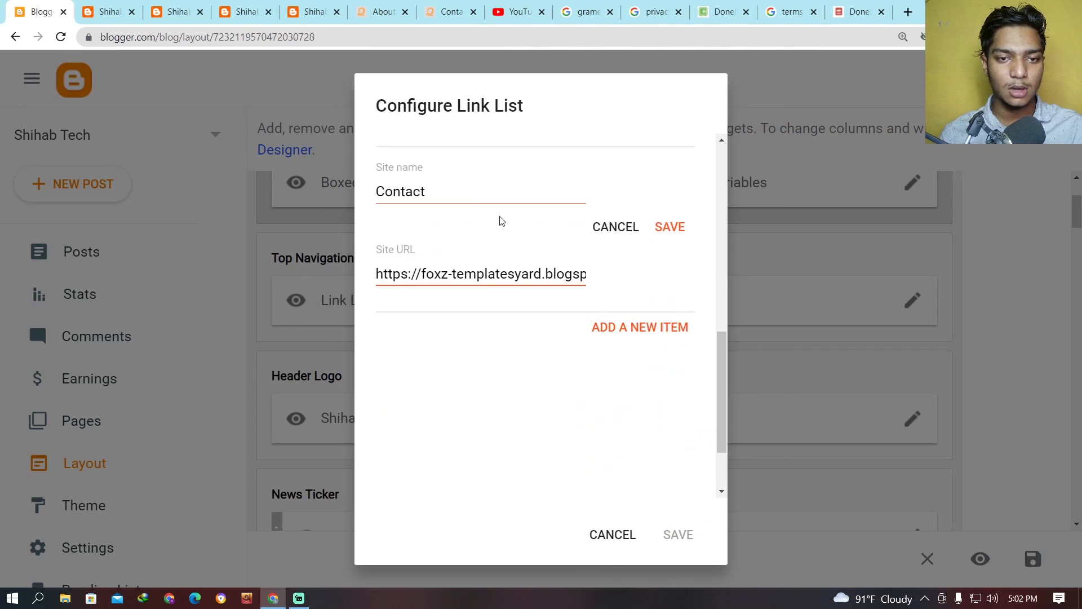
{"action": "left_click", "coordinate": [611, 533]}
{"action": "scroll", "coordinate": [107, 336], "scroll_direction": "down", "scroll_amount": 3}
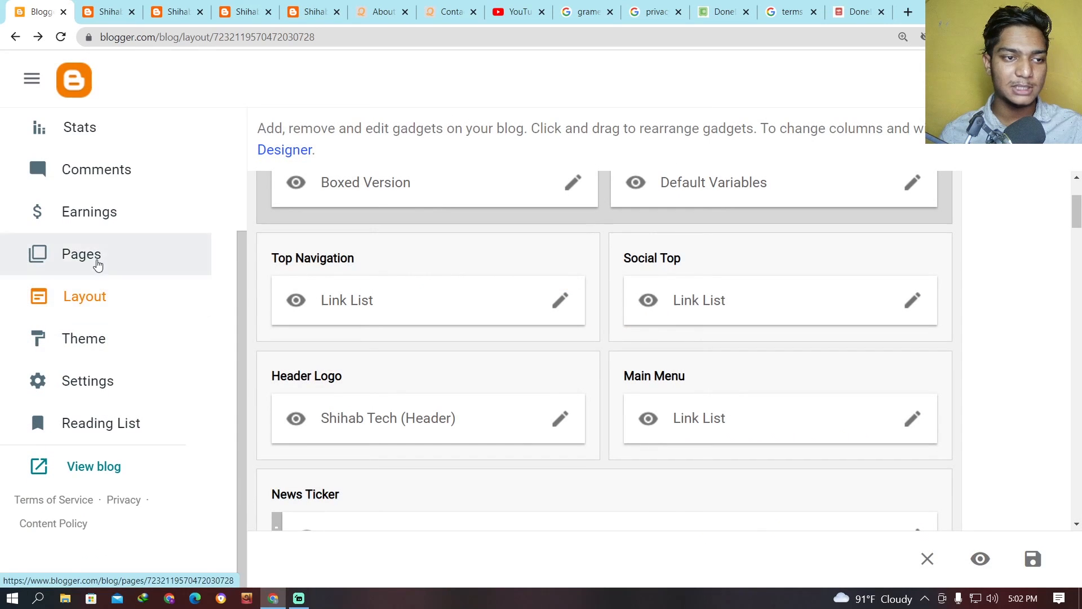
Open the published About Us and Contact Us pages from the blog's page list.
{"action": "left_click", "coordinate": [96, 258]}
{"action": "mouse_move", "coordinate": [414, 502]}
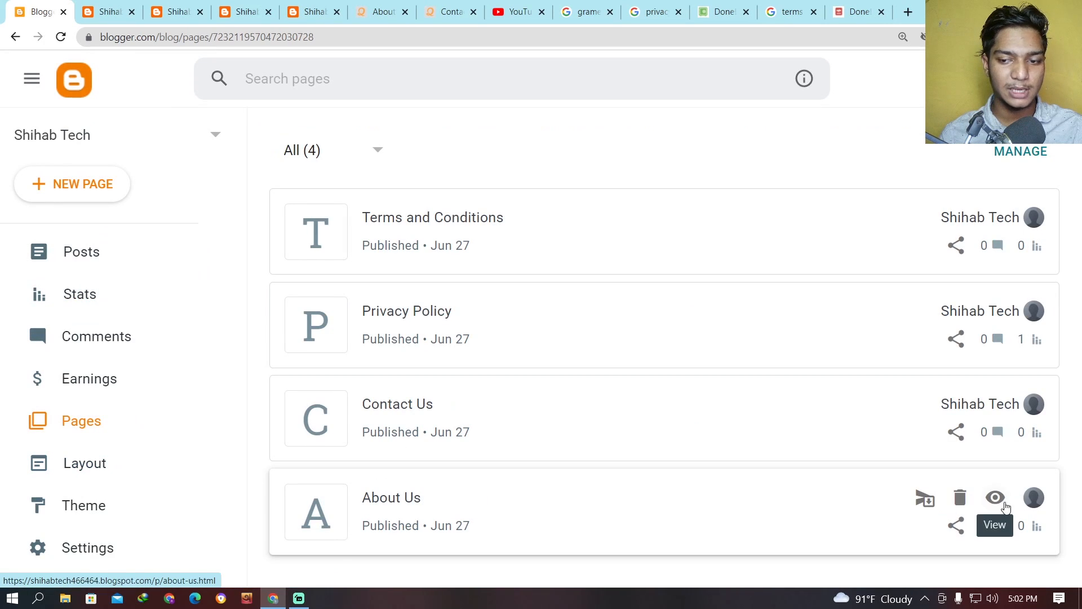
{"action": "left_click", "coordinate": [999, 501]}
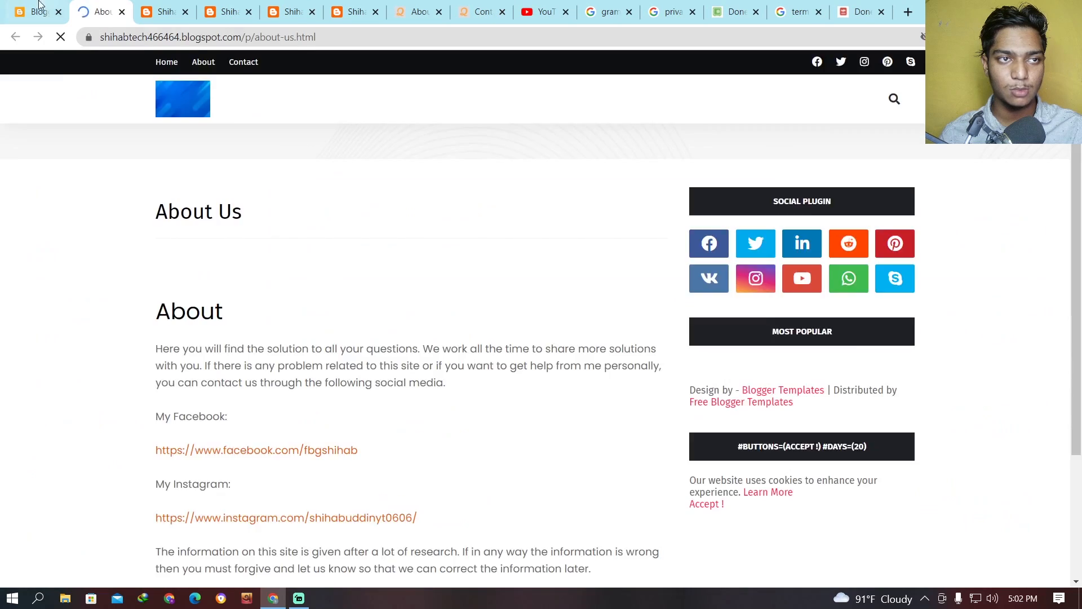
{"action": "left_click", "coordinate": [40, 11]}
{"action": "left_click", "coordinate": [994, 406]}
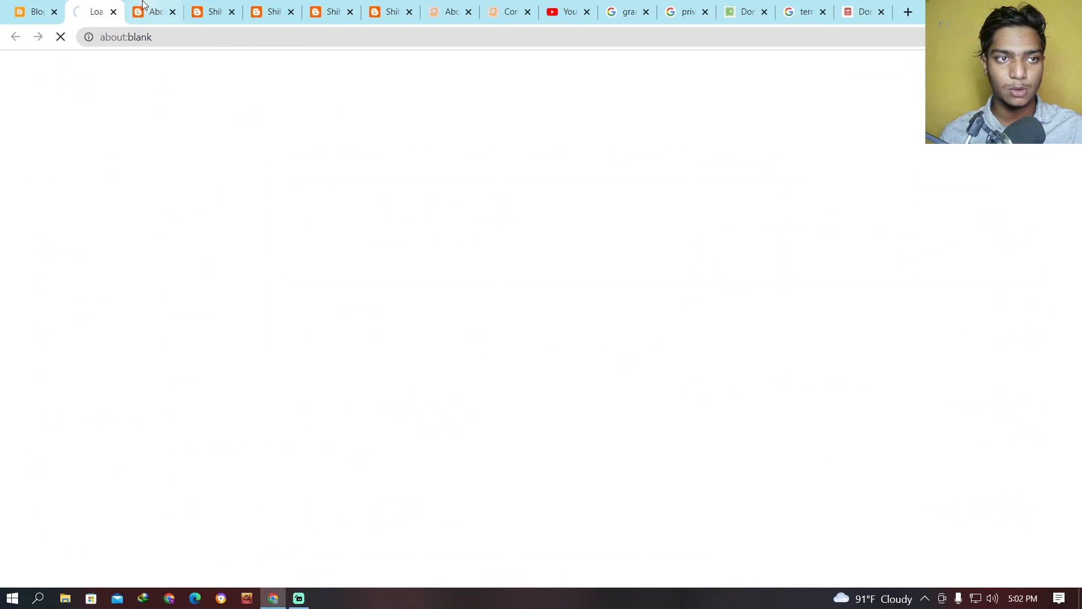
Copy the full web address of the live About Us page.
{"action": "left_click", "coordinate": [154, 8]}
{"action": "left_click", "coordinate": [325, 38]}
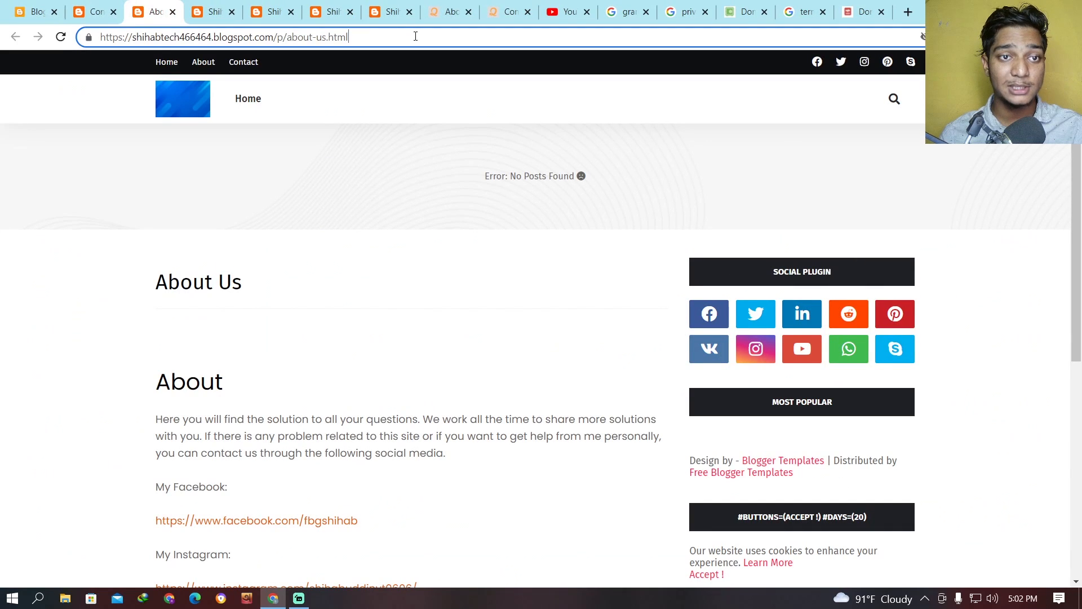
{"action": "left_click_drag", "start_coordinate": [414, 36], "coordinate": [75, 28]}
{"action": "right_click", "coordinate": [148, 36]}
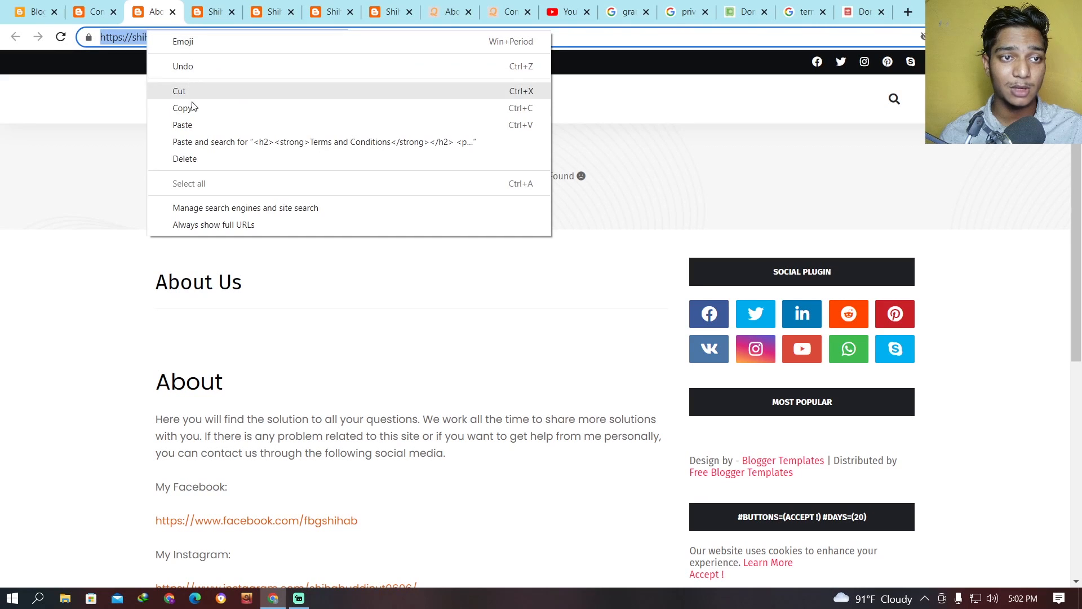
{"action": "left_click", "coordinate": [192, 107]}
Return to the blog's layout, open the Top Navigation link list for editing and locate its link items.
{"action": "left_click", "coordinate": [34, 12]}
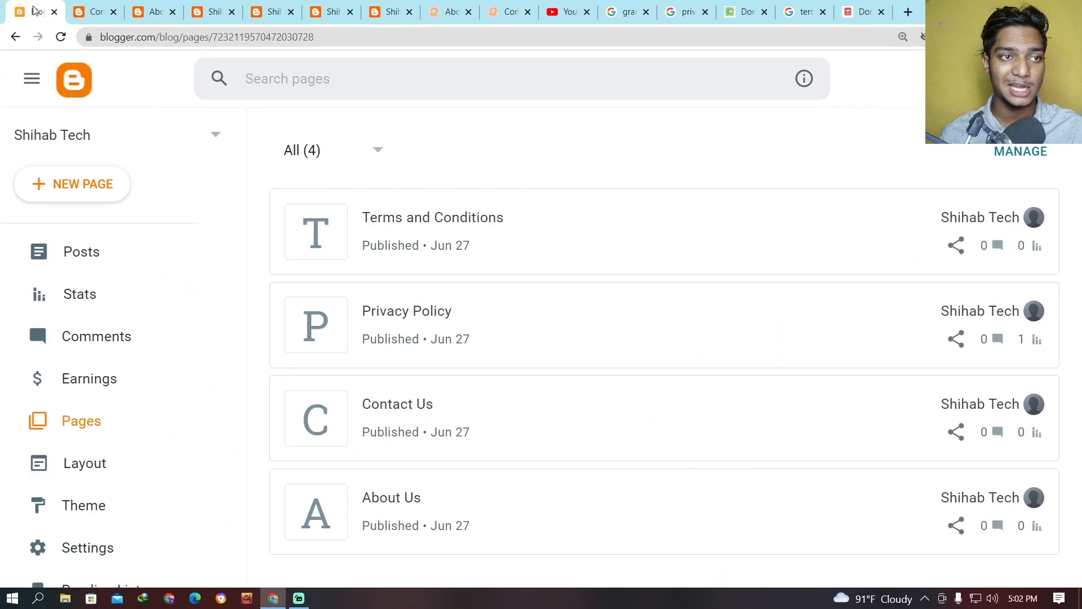
{"action": "left_click", "coordinate": [102, 471]}
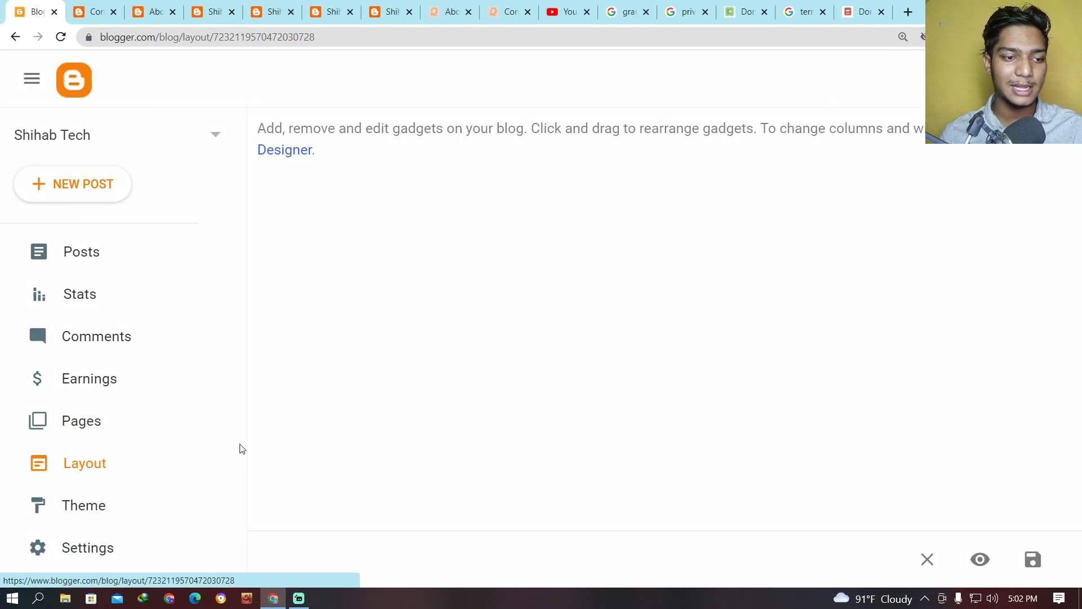
{"action": "scroll", "coordinate": [622, 357], "scroll_direction": "down", "scroll_amount": 2}
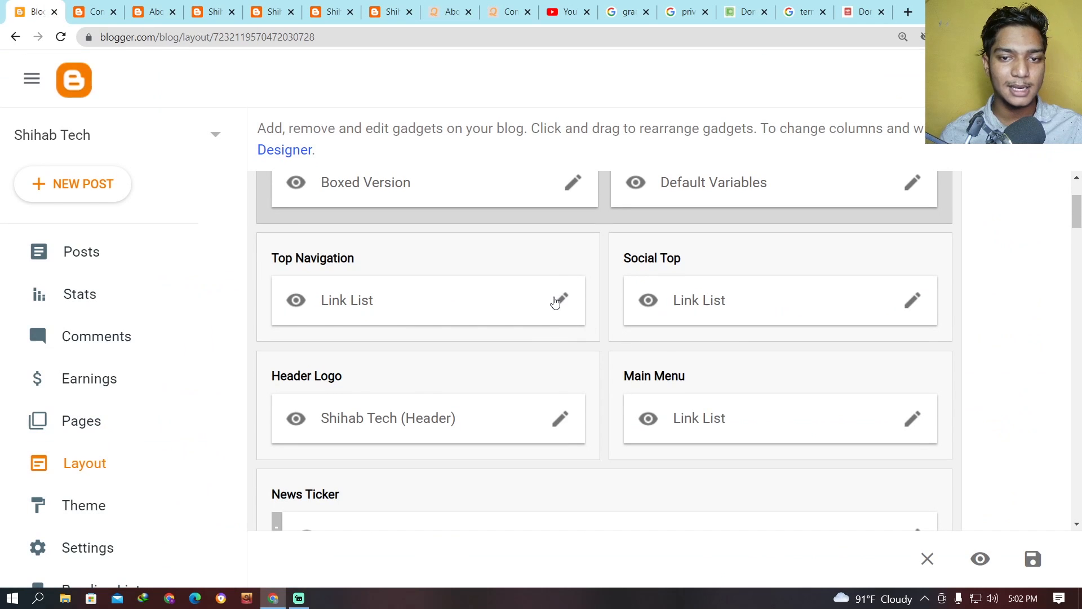
{"action": "left_click", "coordinate": [558, 300]}
{"action": "scroll", "coordinate": [590, 329], "scroll_direction": "down", "scroll_amount": 4}
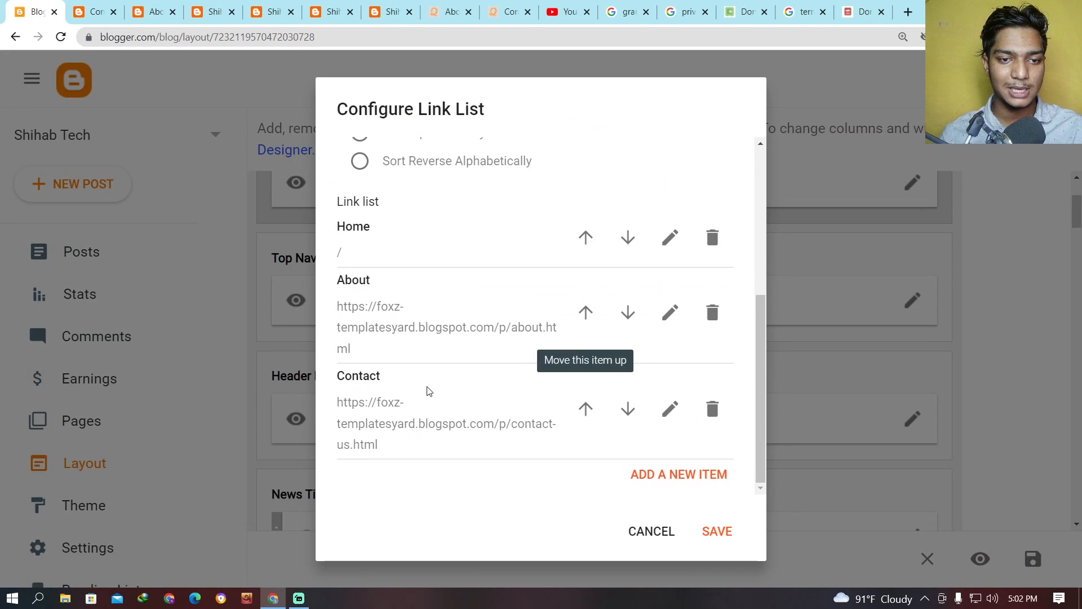
Replace the About item's site URL with the copied /p/about-us.html address and save the item.
{"action": "left_click", "coordinate": [665, 312]}
{"action": "scroll", "coordinate": [536, 278], "scroll_direction": "up", "scroll_amount": 3}
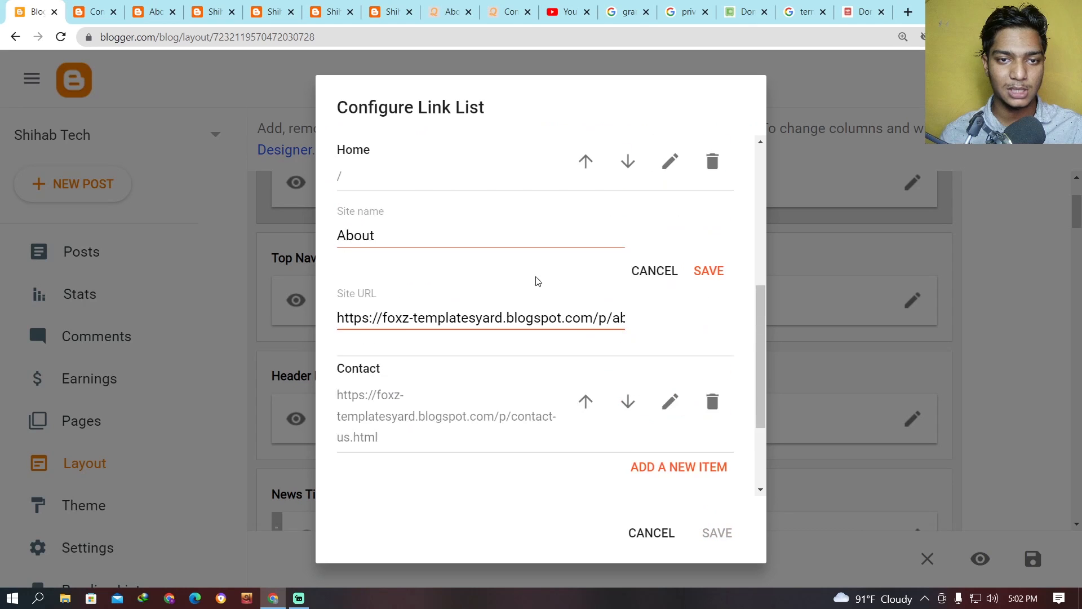
{"action": "left_click", "coordinate": [484, 322]}
{"action": "key", "text": "ctrl+a"}
{"action": "key", "text": "ctrl+v"}
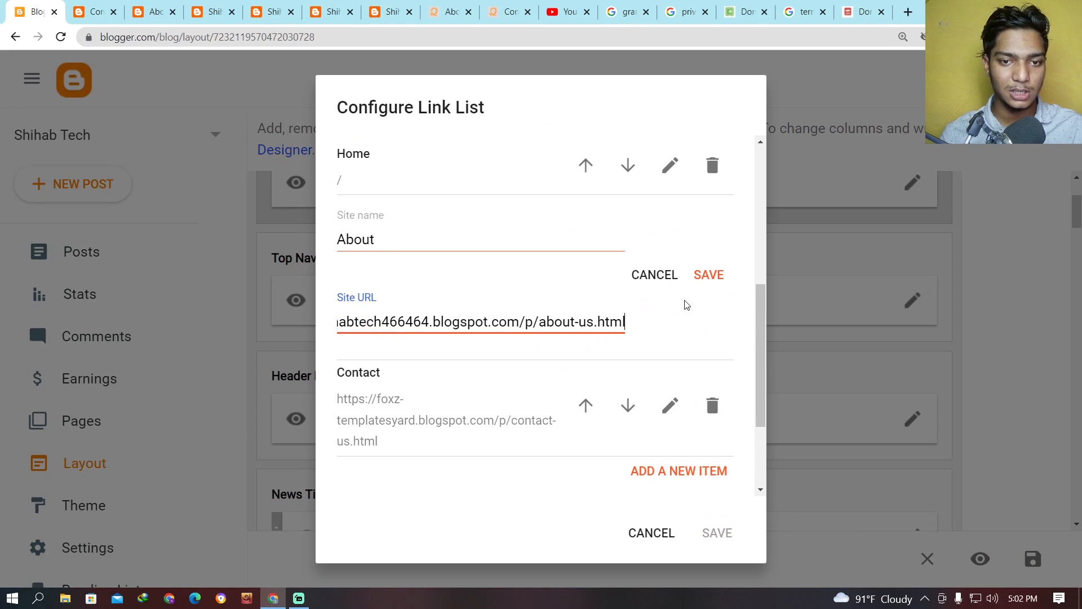
{"action": "left_click", "coordinate": [709, 275]}
Open the Contact link item for editing and select the full web address of the live Contact Us page for copying.
{"action": "left_click", "coordinate": [107, 6]}
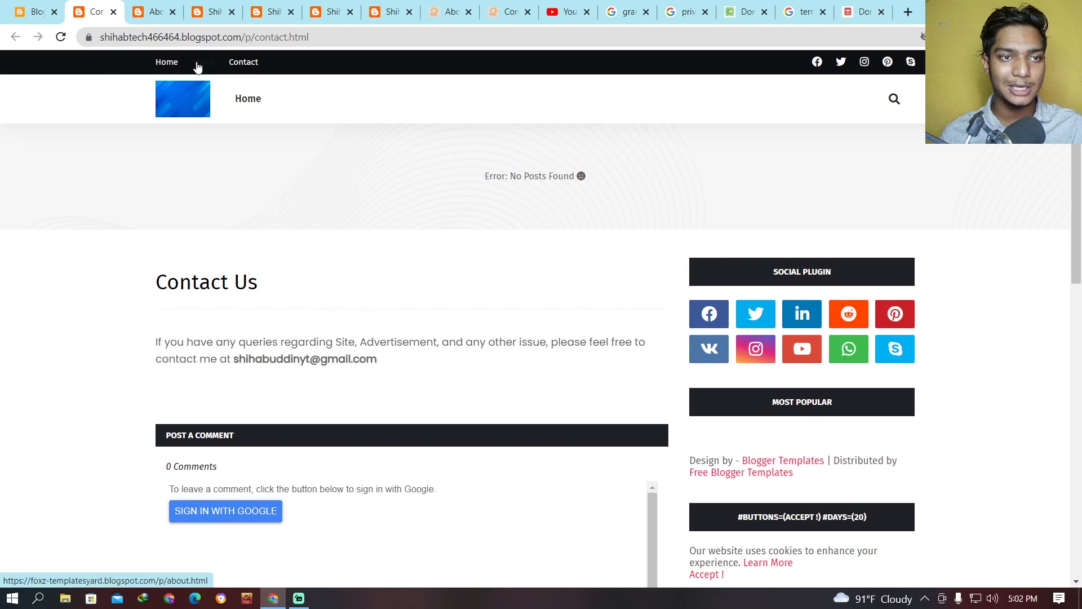
{"action": "left_click", "coordinate": [153, 11]}
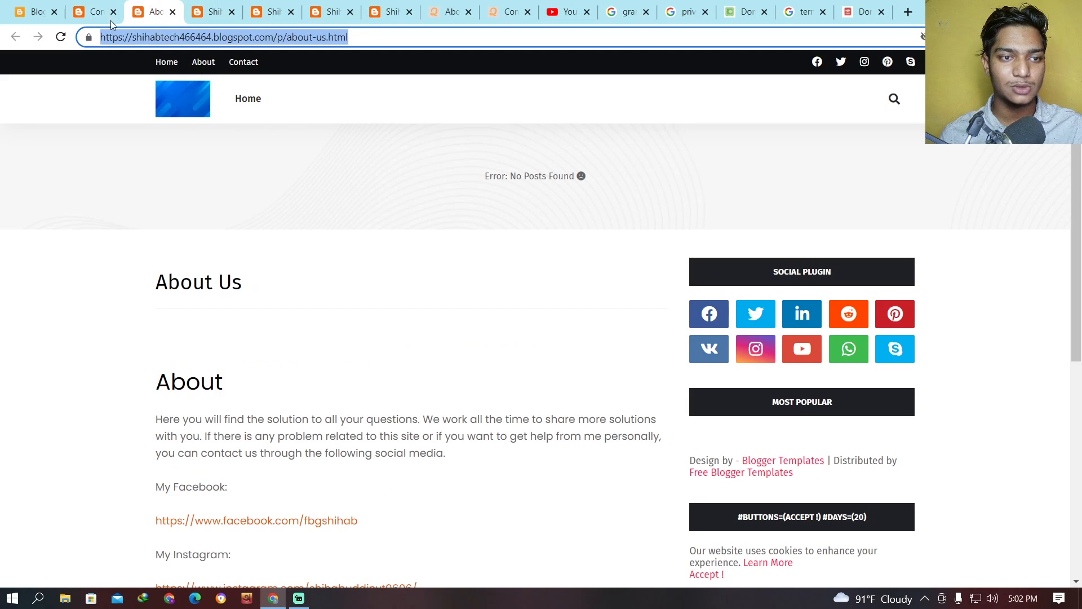
{"action": "left_click", "coordinate": [34, 11]}
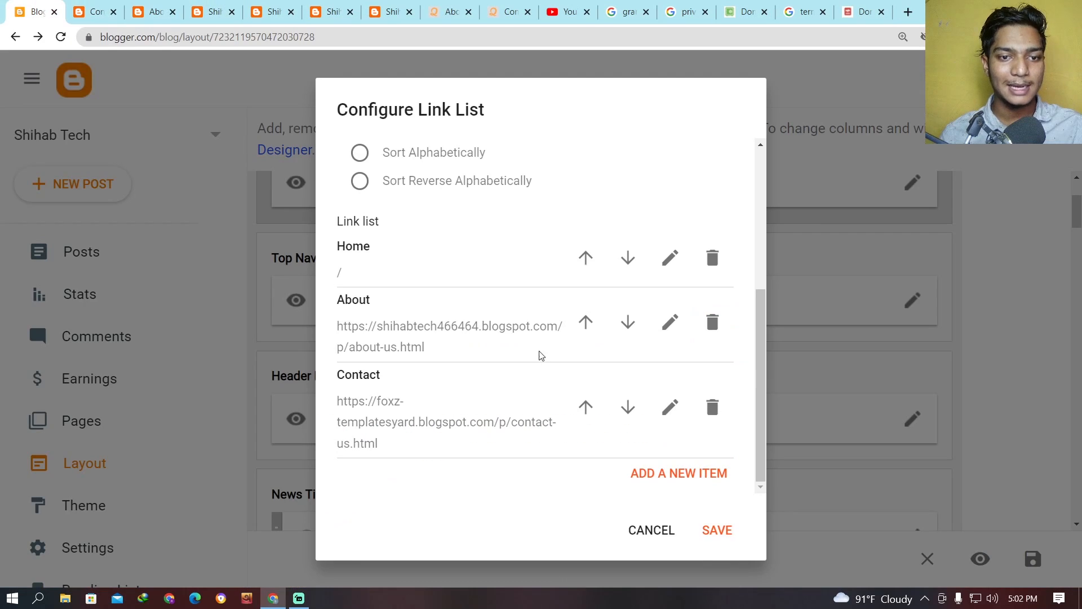
{"action": "left_click", "coordinate": [670, 408]}
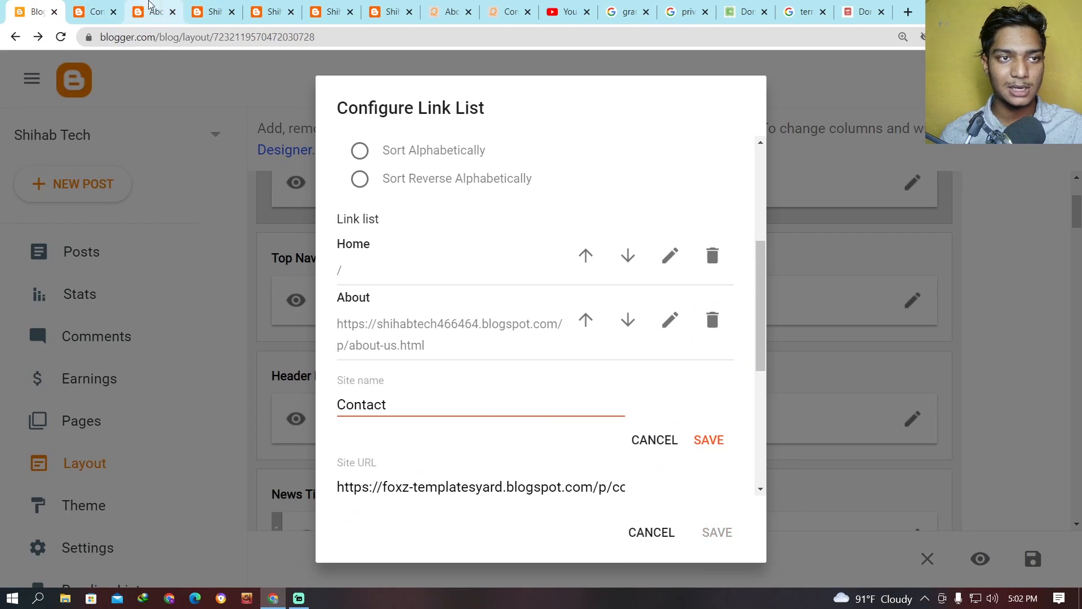
{"action": "left_click", "coordinate": [146, 3]}
{"action": "left_click", "coordinate": [103, 4]}
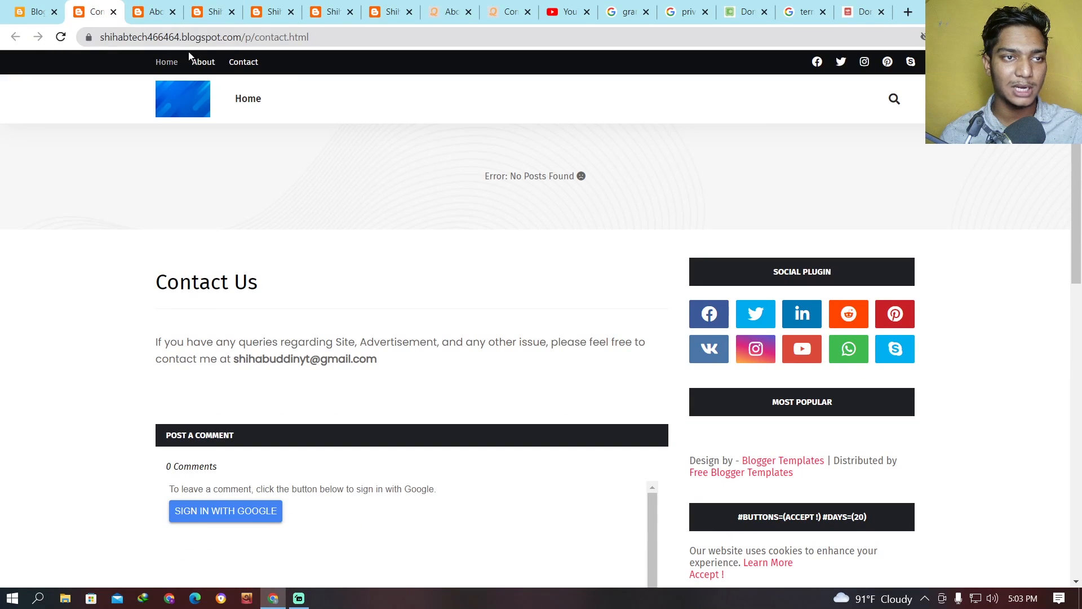
{"action": "left_click", "coordinate": [369, 36]}
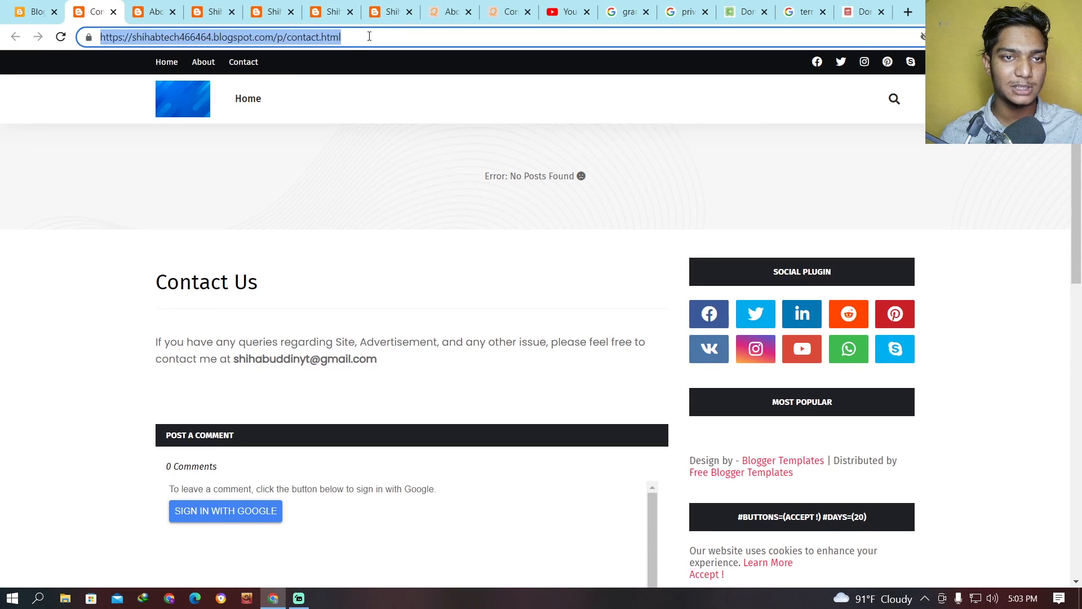
Replace the Contact item's site URL with the blog's /p/contact.html address and save the Top Navigation link list.
{"action": "left_click", "coordinate": [34, 12]}
{"action": "scroll", "coordinate": [428, 423], "scroll_direction": "down", "scroll_amount": 2}
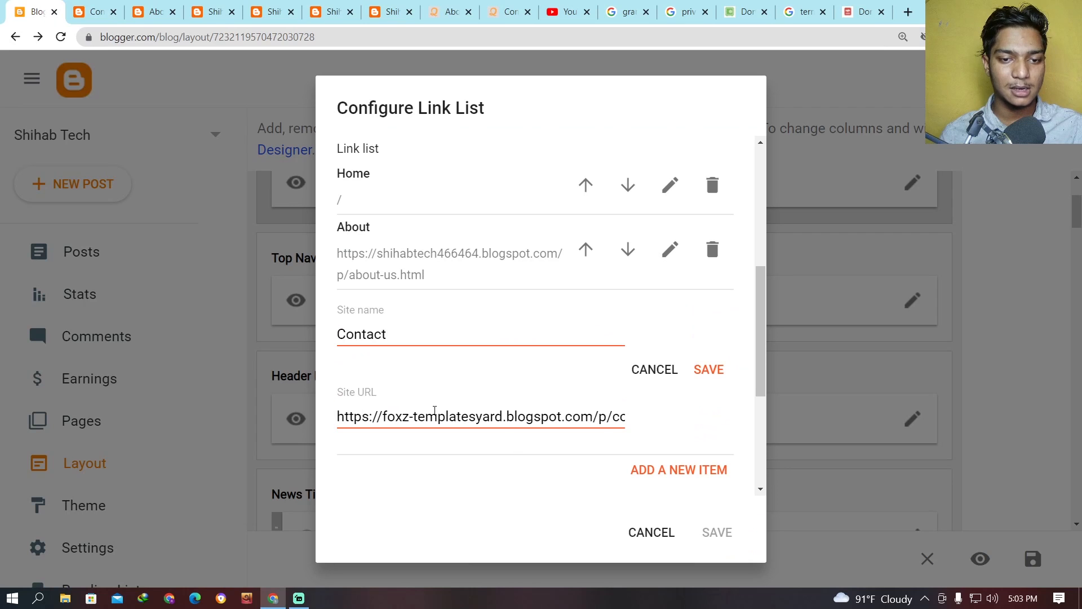
{"action": "triple_click", "coordinate": [365, 418]}
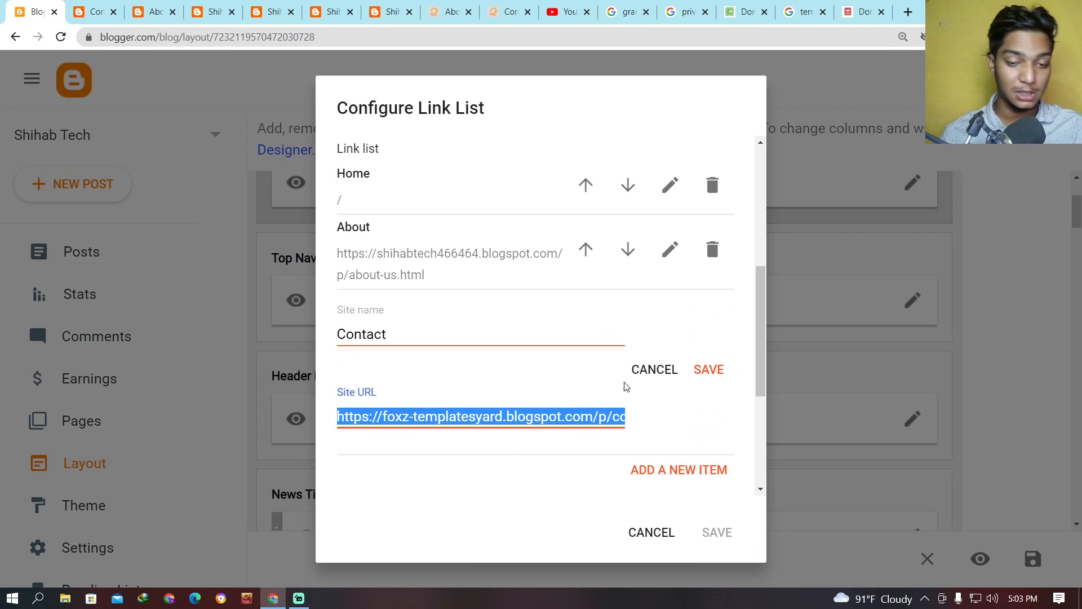
{"action": "key", "text": "ctrl+v"}
{"action": "left_click", "coordinate": [709, 370]}
{"action": "left_click", "coordinate": [707, 532]}
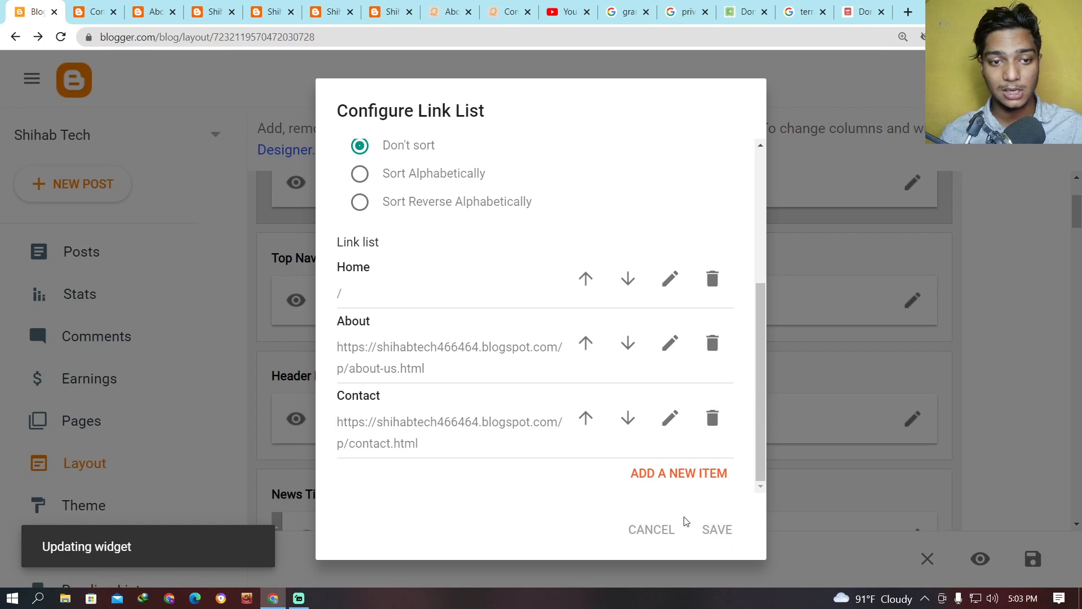
Reload the live blog and test the Home, About and Contact links in its top menu.
{"action": "left_click", "coordinate": [87, 12]}
{"action": "left_click", "coordinate": [61, 37]}
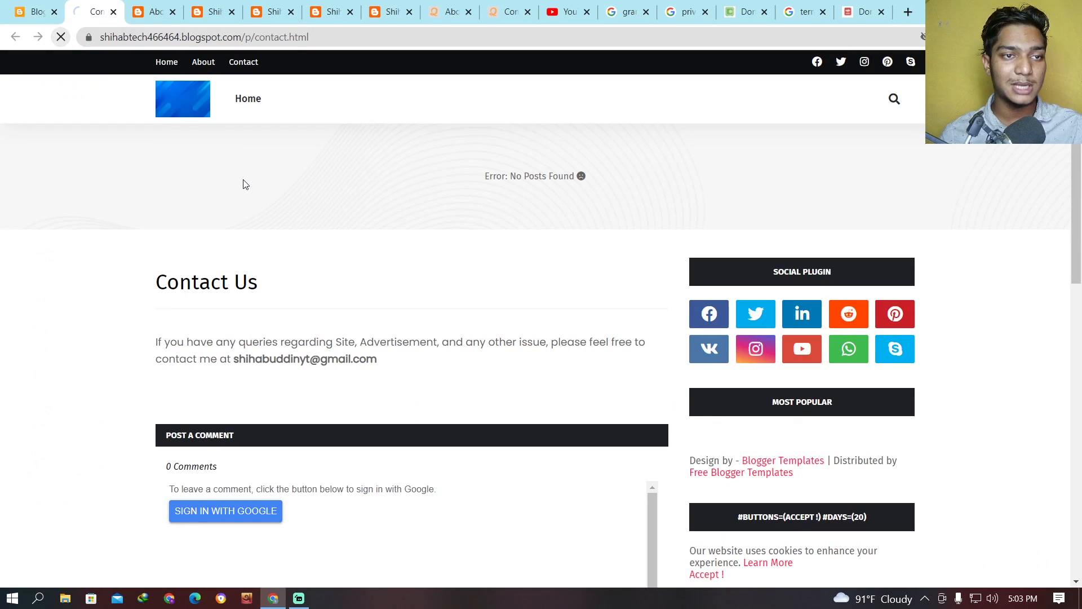
{"action": "left_click", "coordinate": [179, 99]}
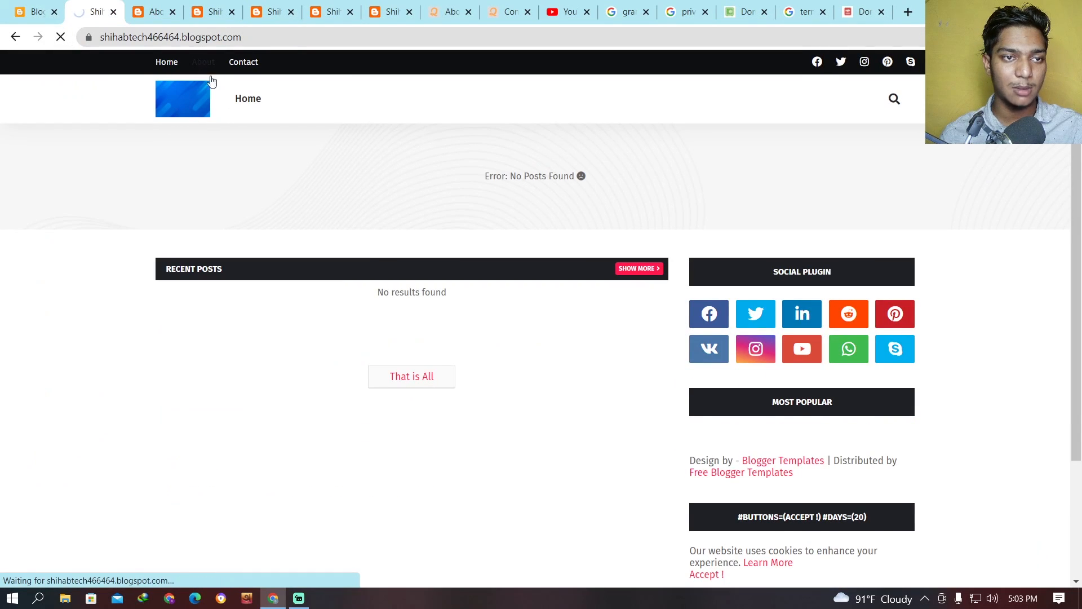
{"action": "left_click", "coordinate": [210, 77]}
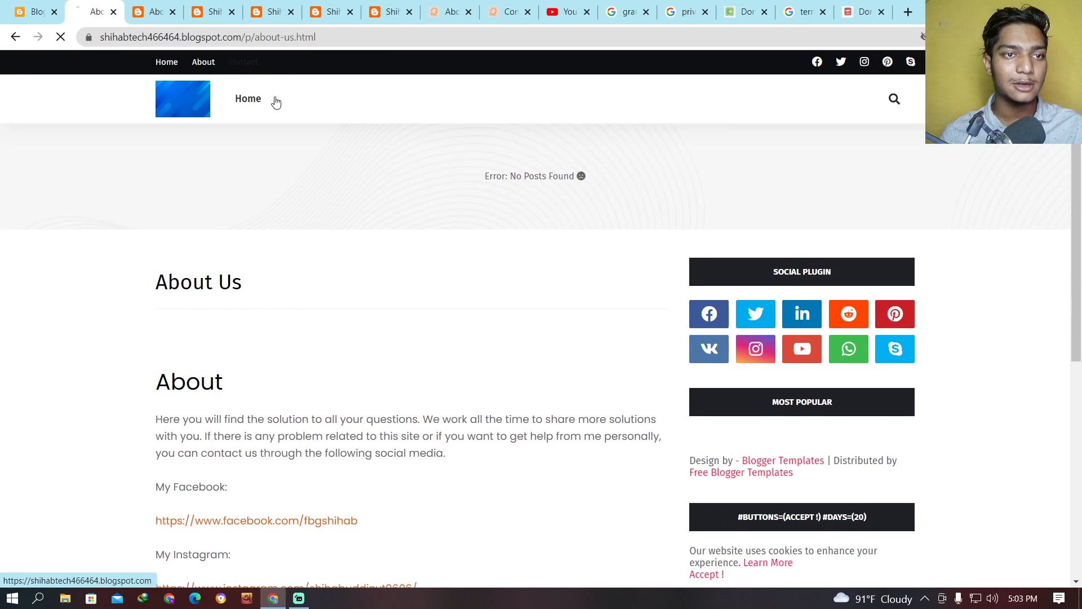
{"action": "scroll", "coordinate": [377, 255], "scroll_direction": "down", "scroll_amount": 4}
{"action": "scroll", "coordinate": [384, 259], "scroll_direction": "up", "scroll_amount": 4}
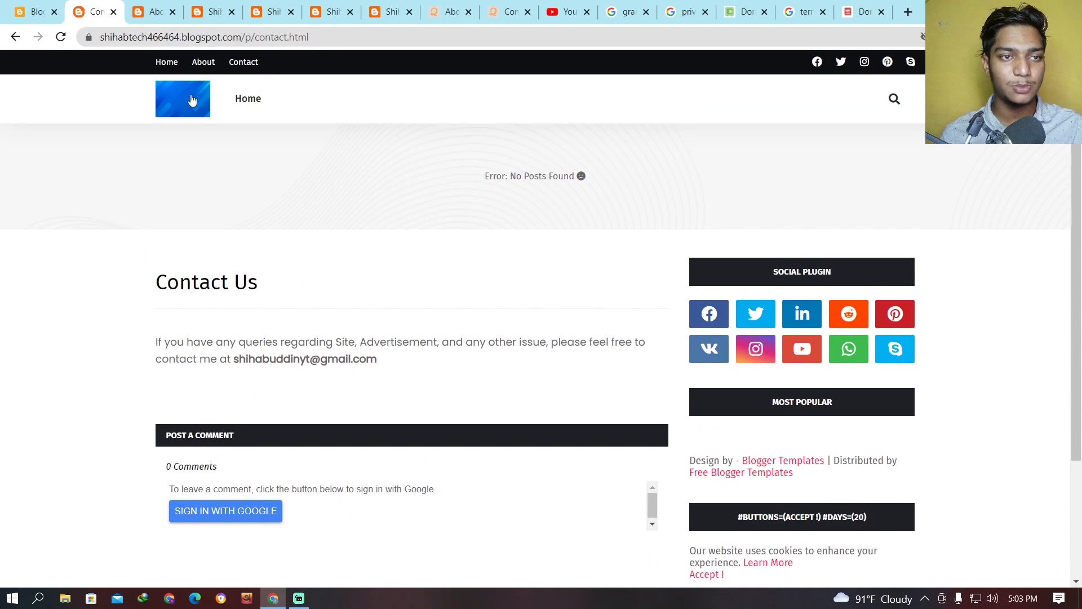
{"action": "left_click", "coordinate": [163, 63]}
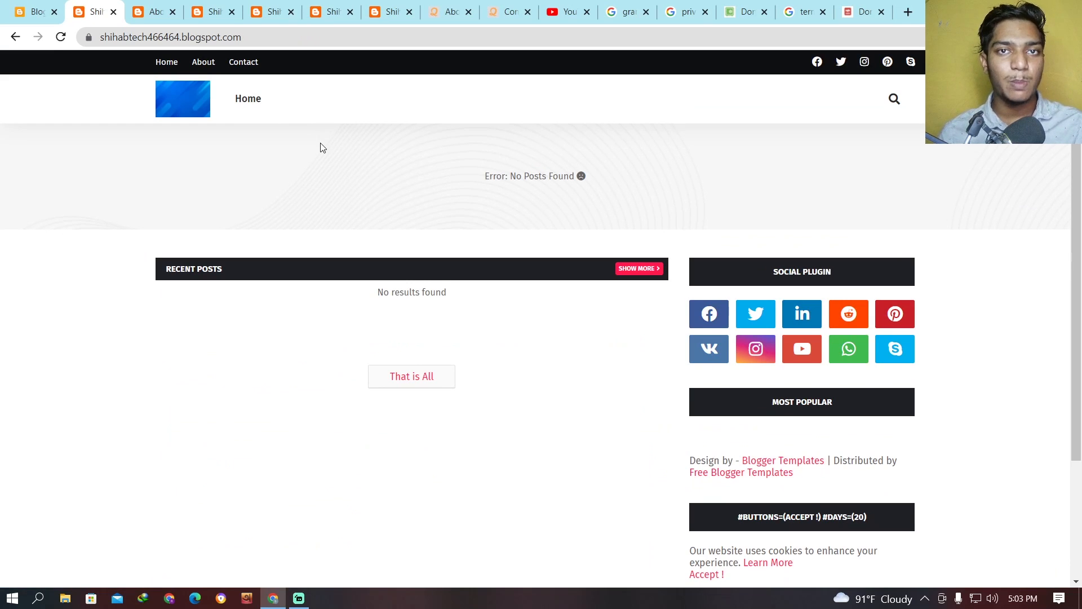
{"action": "scroll", "coordinate": [432, 263], "scroll_direction": "down", "scroll_amount": 3}
{"action": "scroll", "coordinate": [632, 245], "scroll_direction": "up", "scroll_amount": 3}
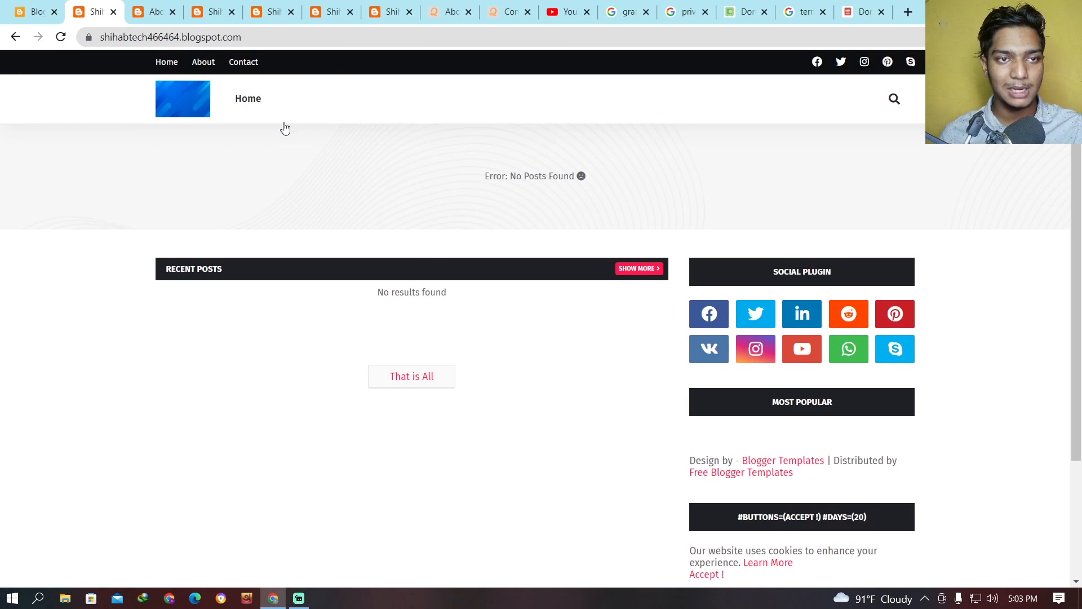
Open the About Us page from the live blog's top menu, look through it and go back to the home page.
{"action": "left_click", "coordinate": [201, 66]}
{"action": "scroll", "coordinate": [345, 209], "scroll_direction": "down", "scroll_amount": 7}
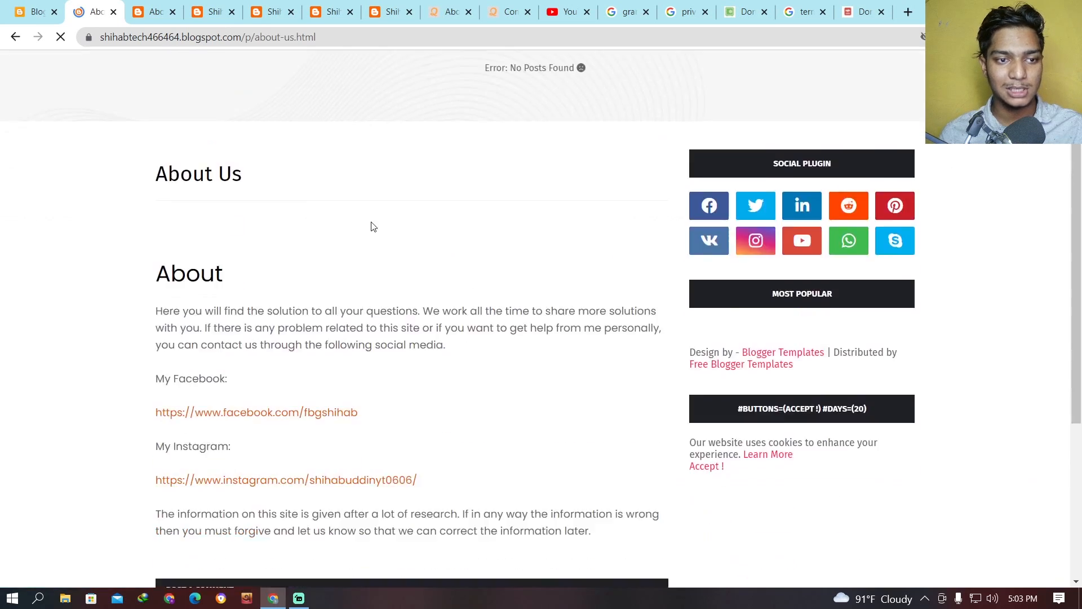
{"action": "scroll", "coordinate": [268, 265], "scroll_direction": "up", "scroll_amount": 7}
{"action": "scroll", "coordinate": [268, 265], "scroll_direction": "down", "scroll_amount": 1}
{"action": "scroll", "coordinate": [174, 307], "scroll_direction": "up", "scroll_amount": 2}
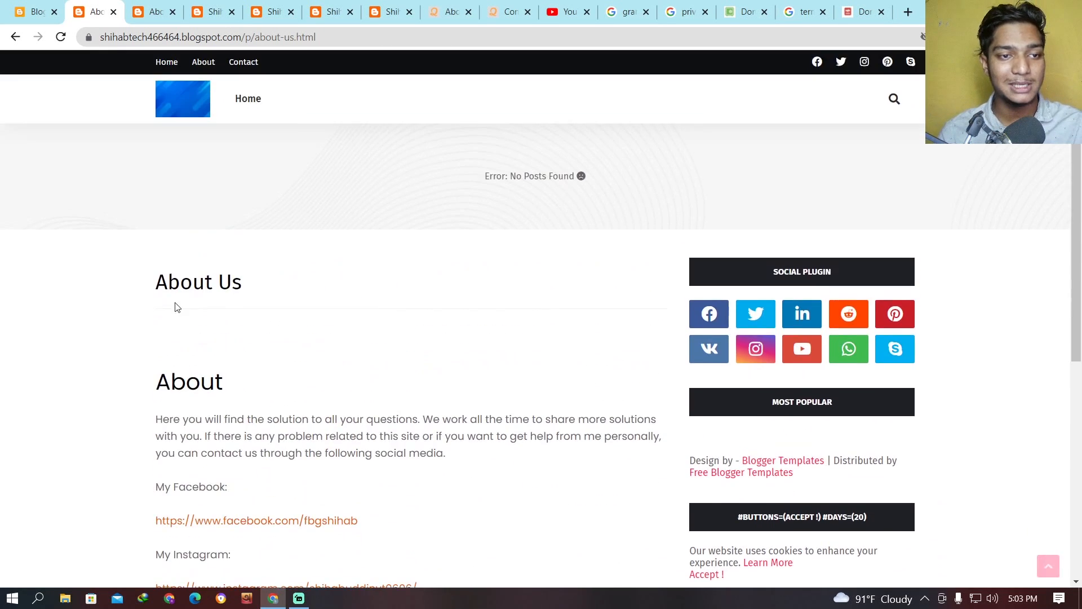
{"action": "scroll", "coordinate": [355, 395], "scroll_direction": "down", "scroll_amount": 8}
{"action": "scroll", "coordinate": [48, 99], "scroll_direction": "up", "scroll_amount": 8}
{"action": "left_click", "coordinate": [16, 39]}
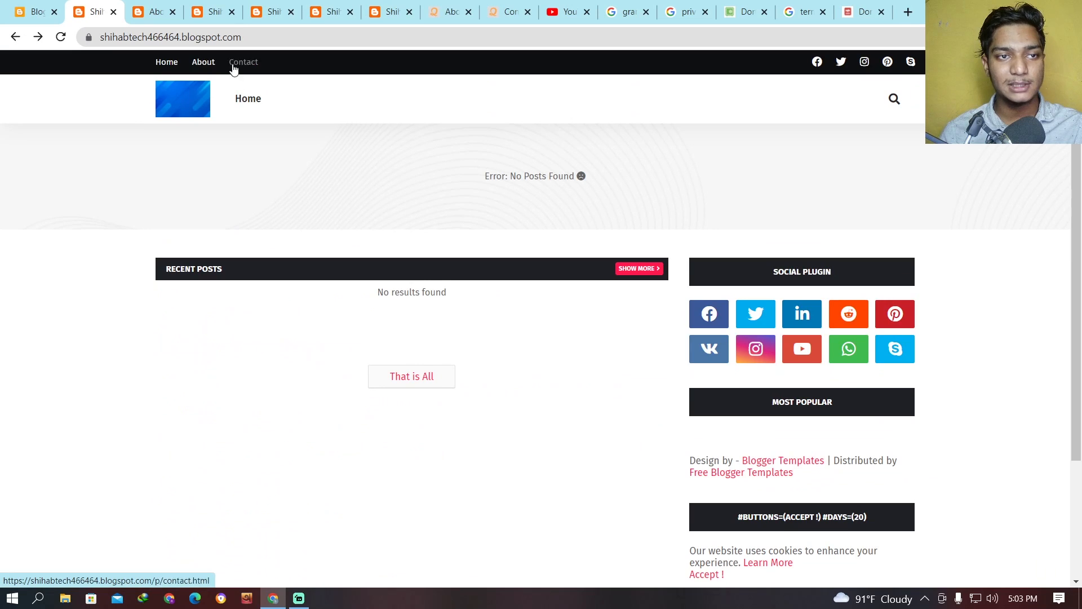
Return to the Blogger dashboard, open the published Terms and Conditions and Privacy Policy pages from the page list, and bring up the terms page.
{"action": "left_click", "coordinate": [44, 7]}
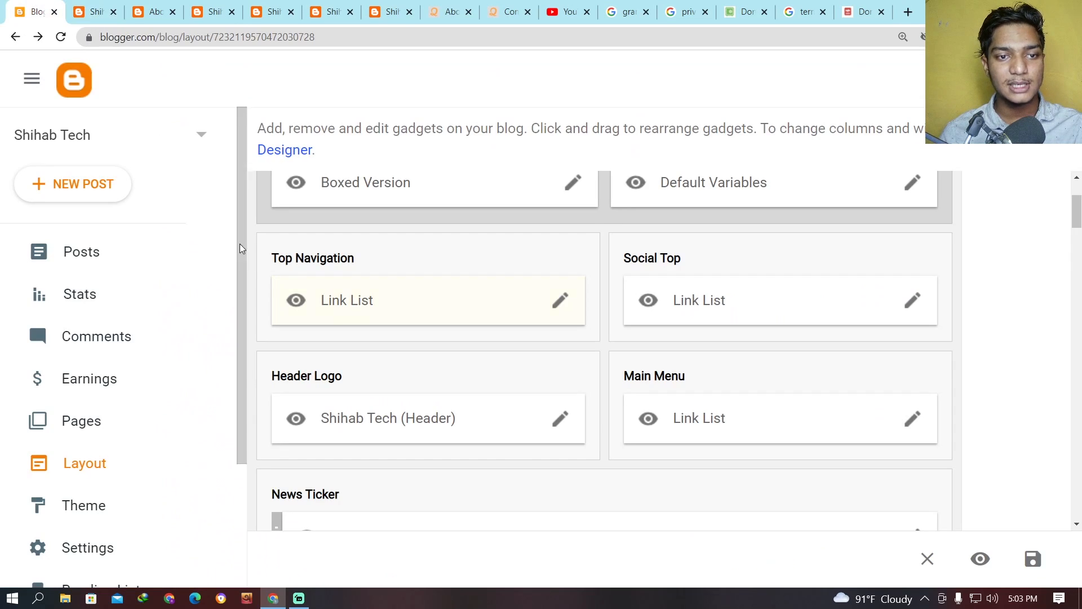
{"action": "scroll", "coordinate": [403, 319], "scroll_direction": "down", "scroll_amount": 1}
{"action": "scroll", "coordinate": [435, 317], "scroll_direction": "up", "scroll_amount": 1}
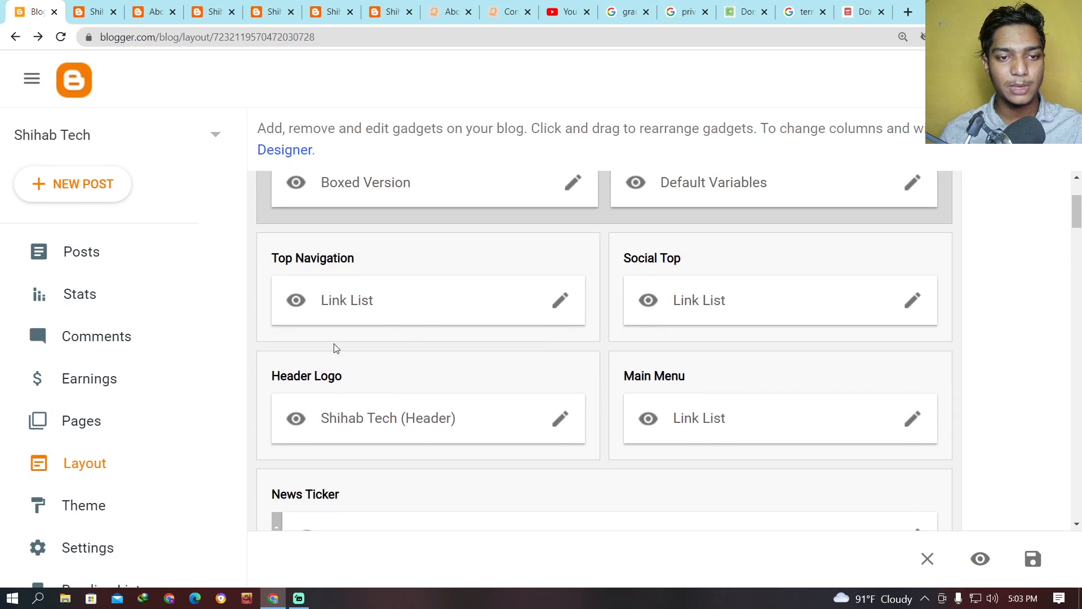
{"action": "left_click", "coordinate": [107, 430]}
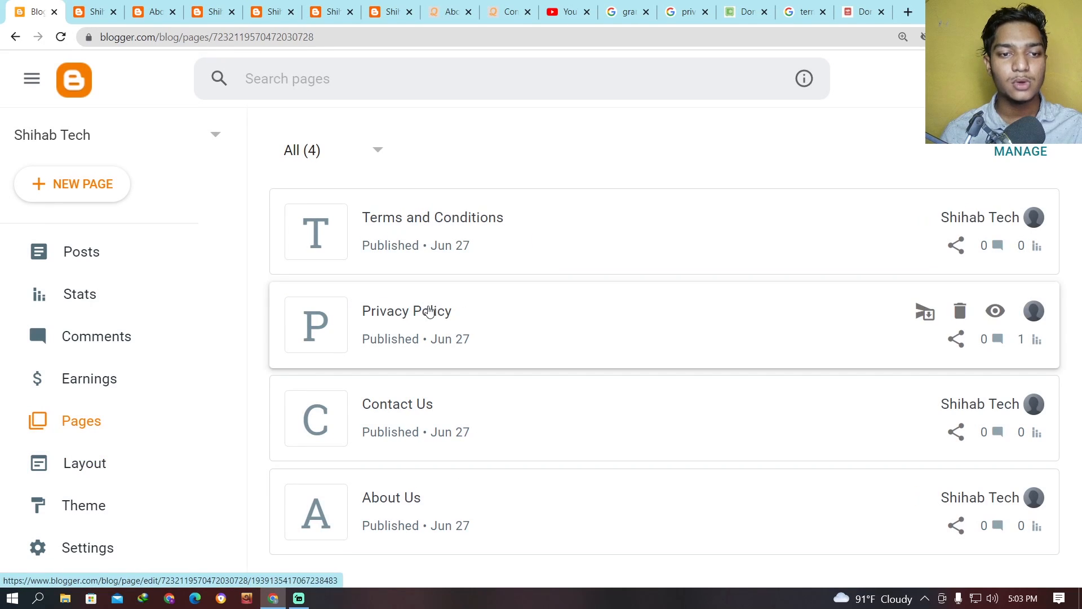
{"action": "left_click", "coordinate": [995, 217]}
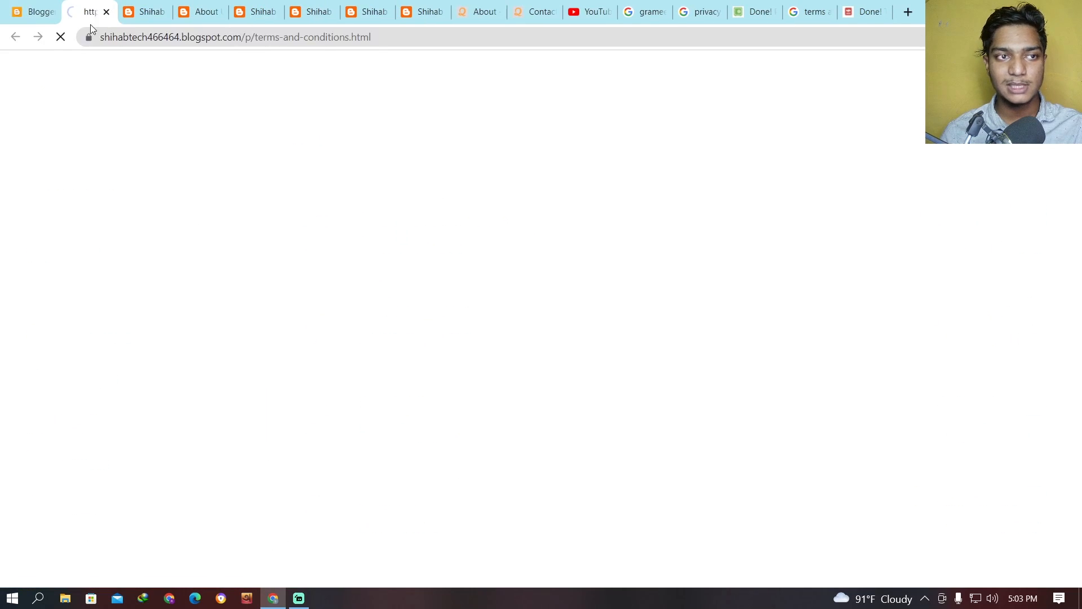
{"action": "left_click", "coordinate": [33, 11]}
{"action": "left_click", "coordinate": [987, 309]}
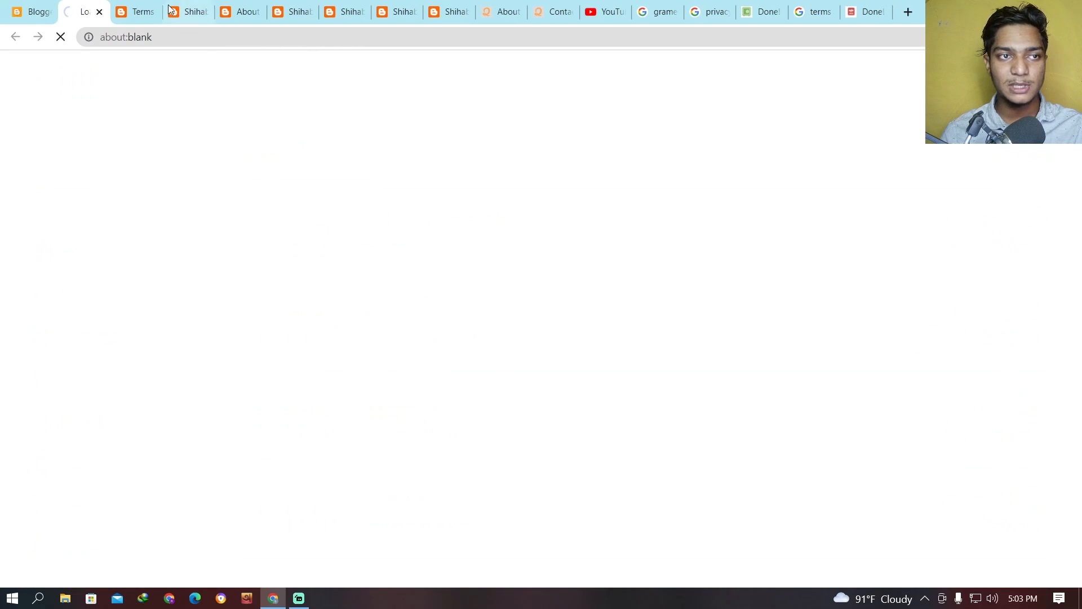
{"action": "left_click", "coordinate": [123, 5]}
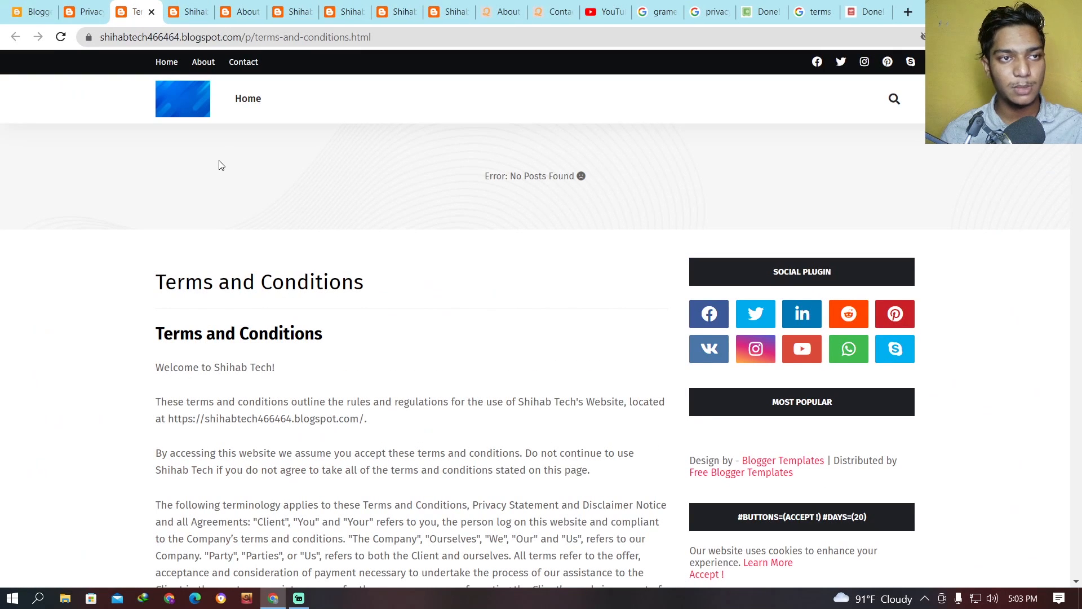
Copy the Terms and Conditions page's address, return to the Blogger layout and open the Top Navigation link list for editing.
{"action": "left_click", "coordinate": [382, 39]}
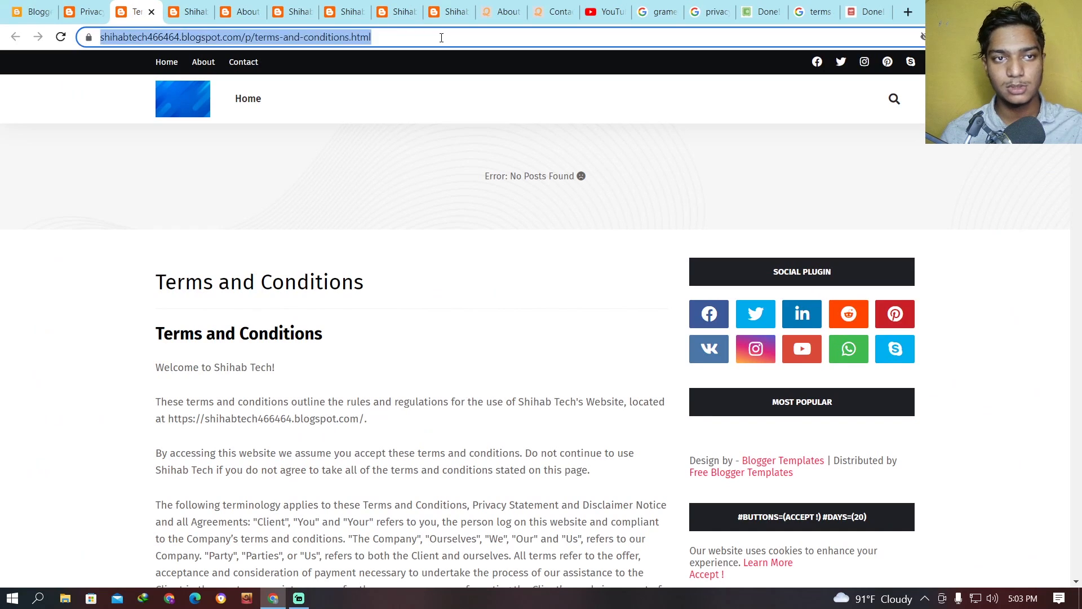
{"action": "right_click", "coordinate": [142, 40]}
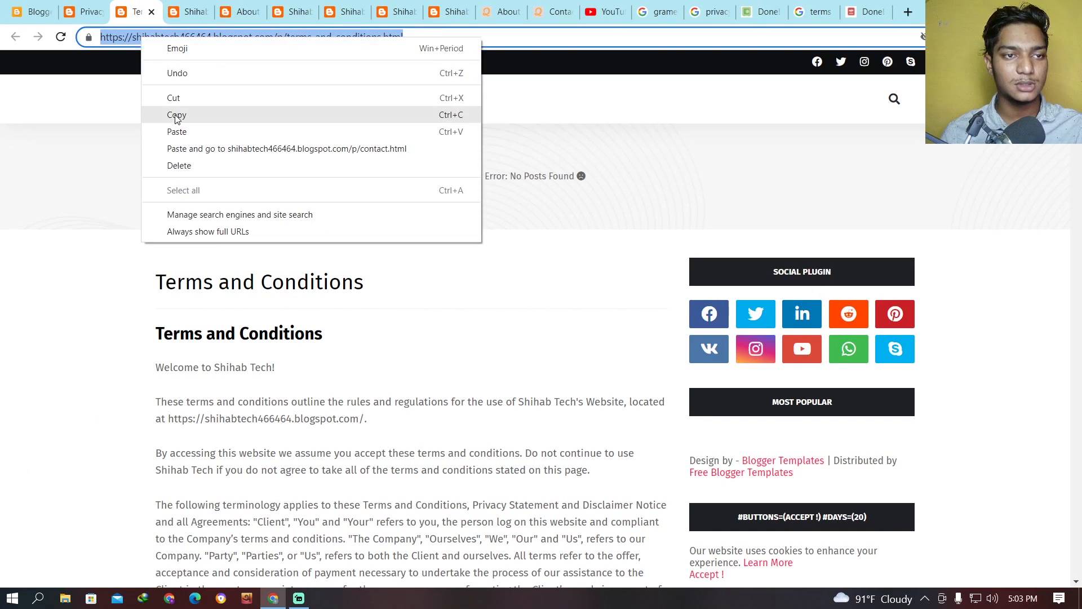
{"action": "left_click", "coordinate": [170, 111]}
{"action": "left_click", "coordinate": [29, 11]}
{"action": "left_click", "coordinate": [92, 455]}
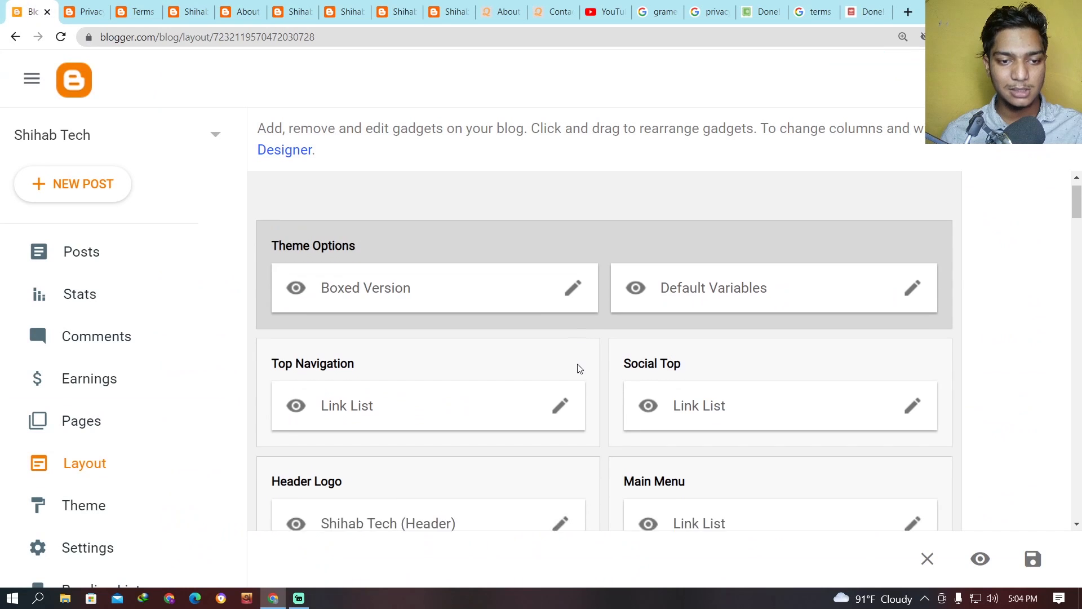
{"action": "left_click", "coordinate": [562, 370]}
{"action": "scroll", "coordinate": [625, 395], "scroll_direction": "down", "scroll_amount": 4}
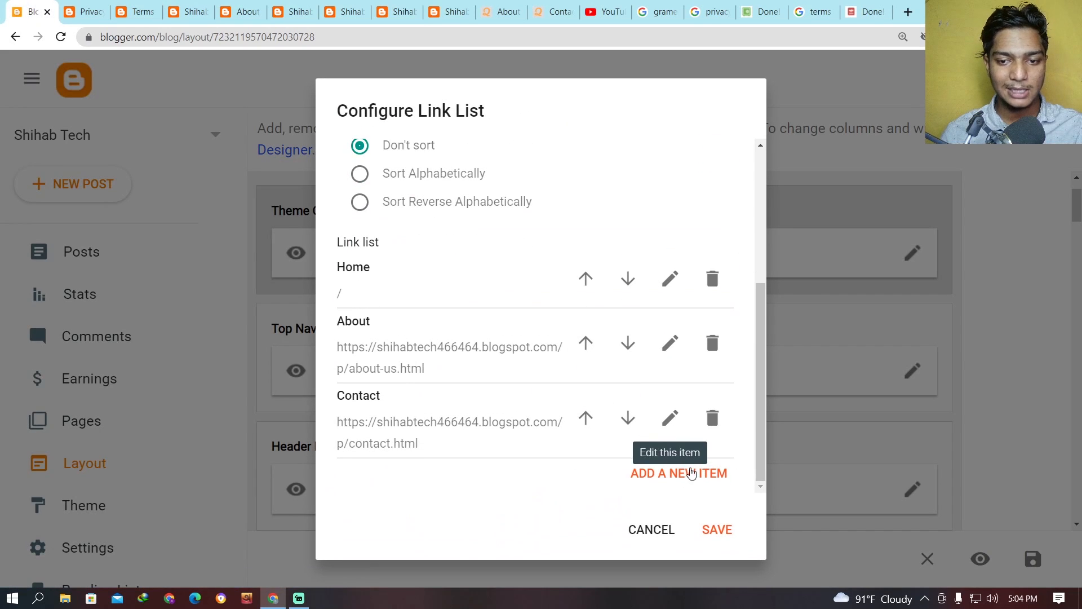
Add a link item named Terms and Conditions with the blog's /p/terms-and-conditions.html address and save the item.
{"action": "left_click", "coordinate": [702, 484]}
{"action": "scroll", "coordinate": [618, 348], "scroll_direction": "down", "scroll_amount": 3}
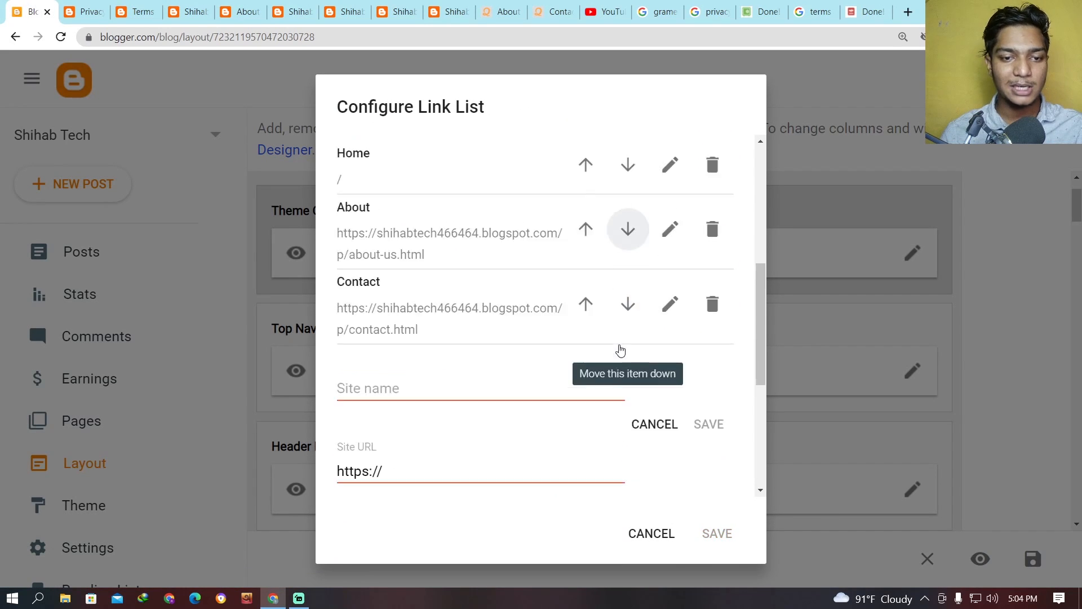
{"action": "left_click", "coordinate": [437, 355]}
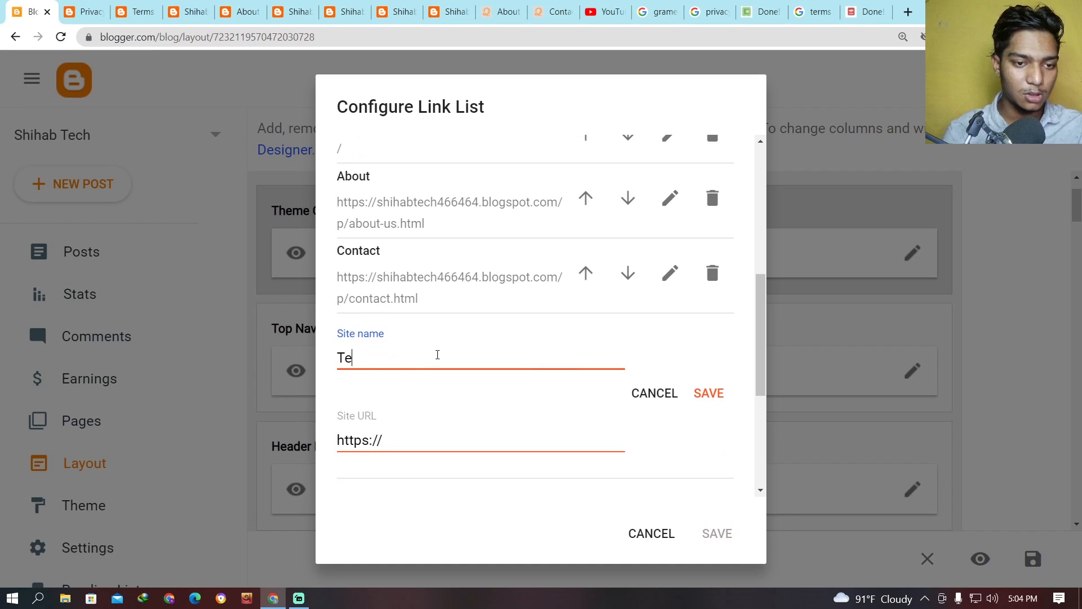
{"action": "type", "text": "Terms and Conditiona"}
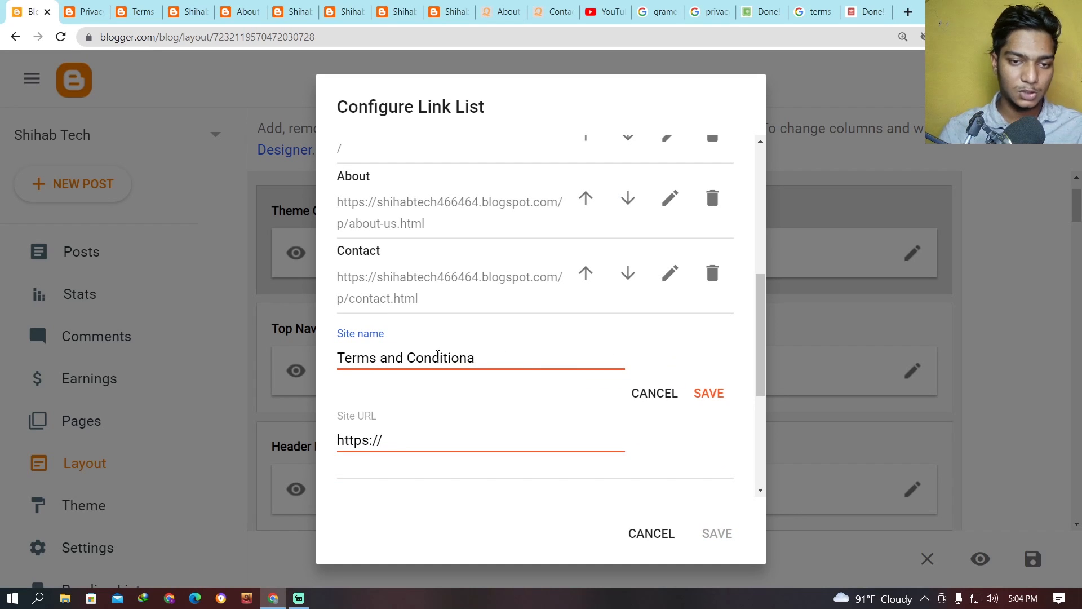
{"action": "key", "text": "Tab"}
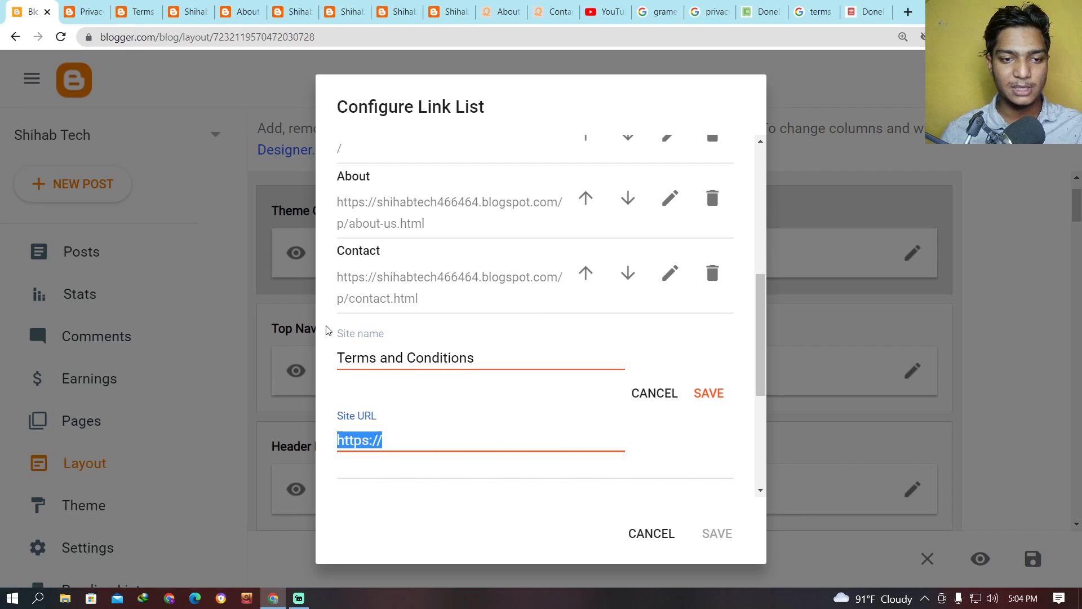
{"action": "key", "text": "ctrl+v"}
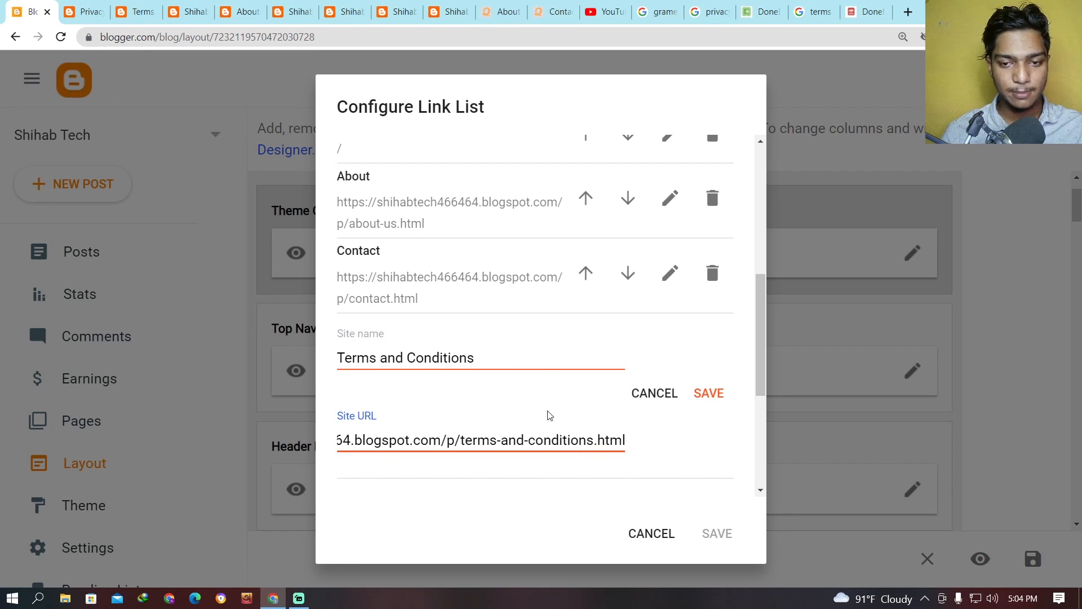
{"action": "scroll", "coordinate": [507, 442], "scroll_direction": "down", "scroll_amount": 3}
{"action": "left_click", "coordinate": [710, 255]}
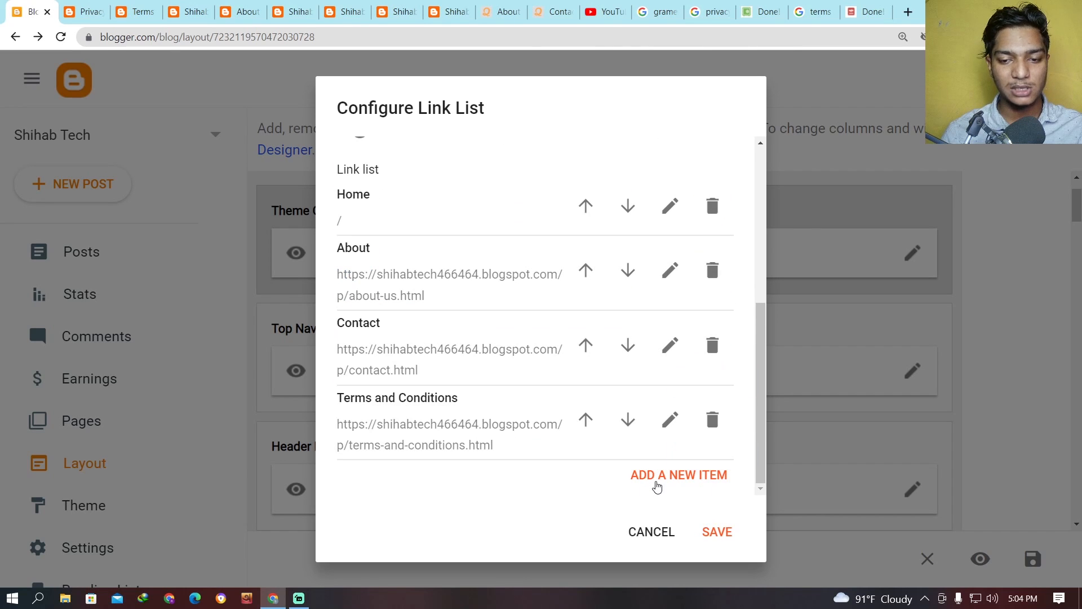
Add a Privacy Policy item with the blog's copied /p/privacy-policy.html address and save the Top Navigation link list.
{"action": "left_click", "coordinate": [684, 490]}
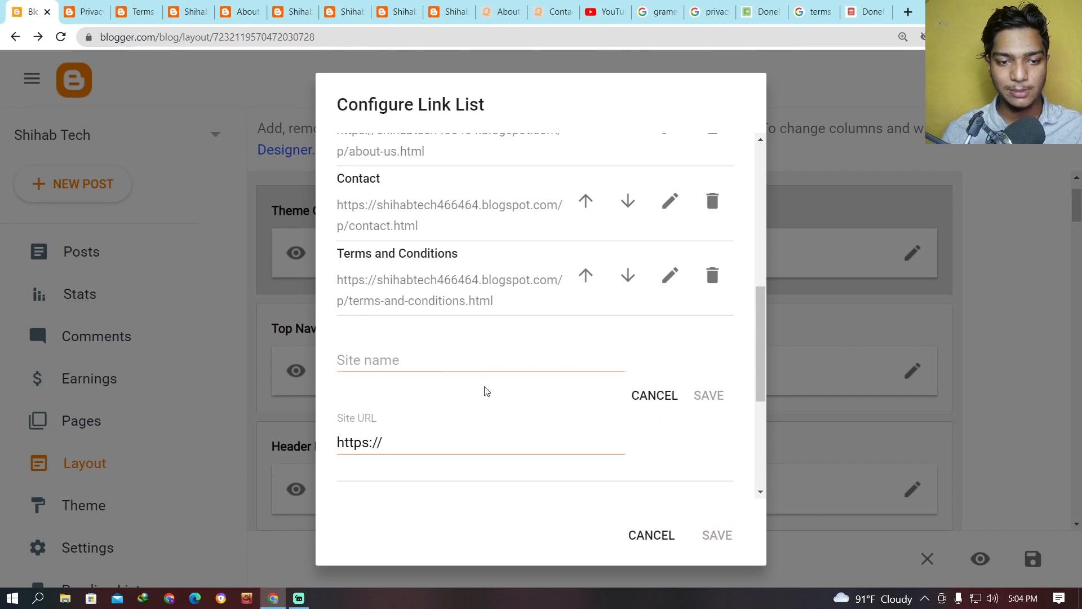
{"action": "left_click", "coordinate": [436, 359]}
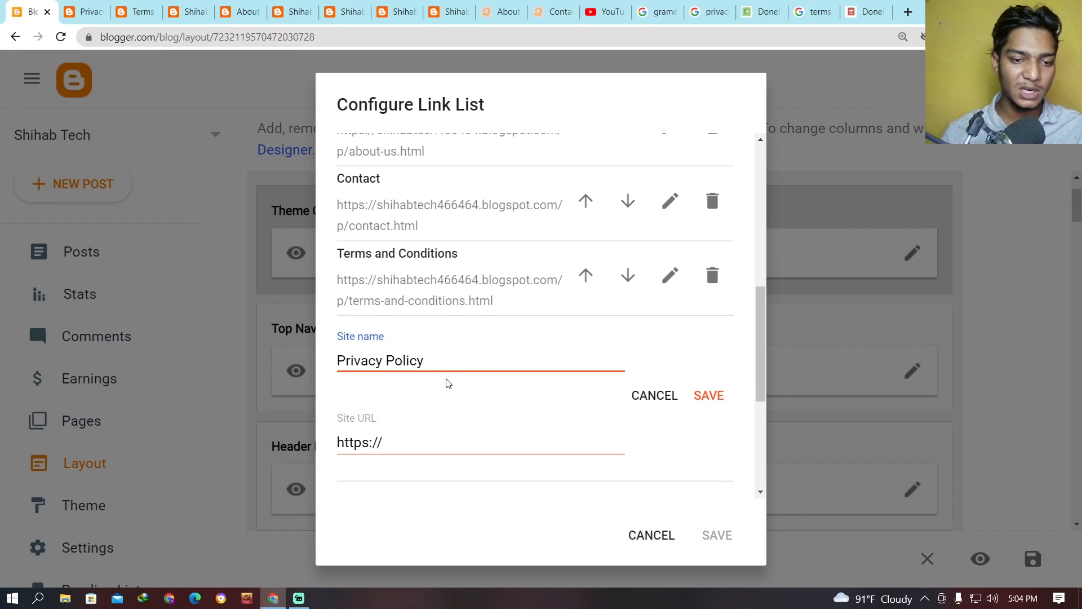
{"action": "key", "text": "Tab"}
{"action": "left_click", "coordinate": [85, 11]}
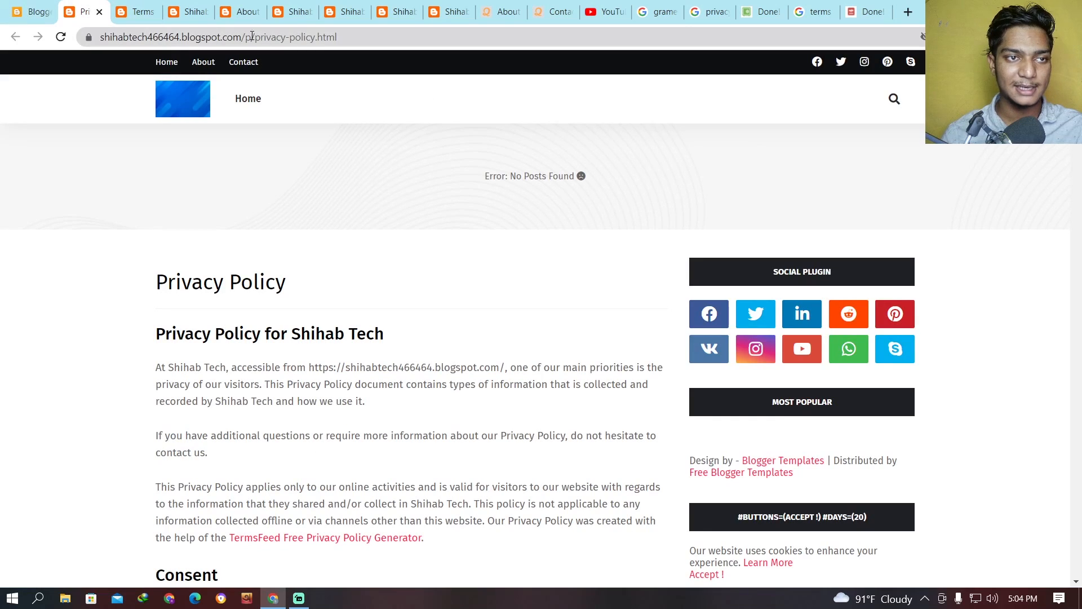
{"action": "left_click", "coordinate": [252, 36]}
{"action": "key", "text": "ctrl+a"}
{"action": "left_click", "coordinate": [31, 12]}
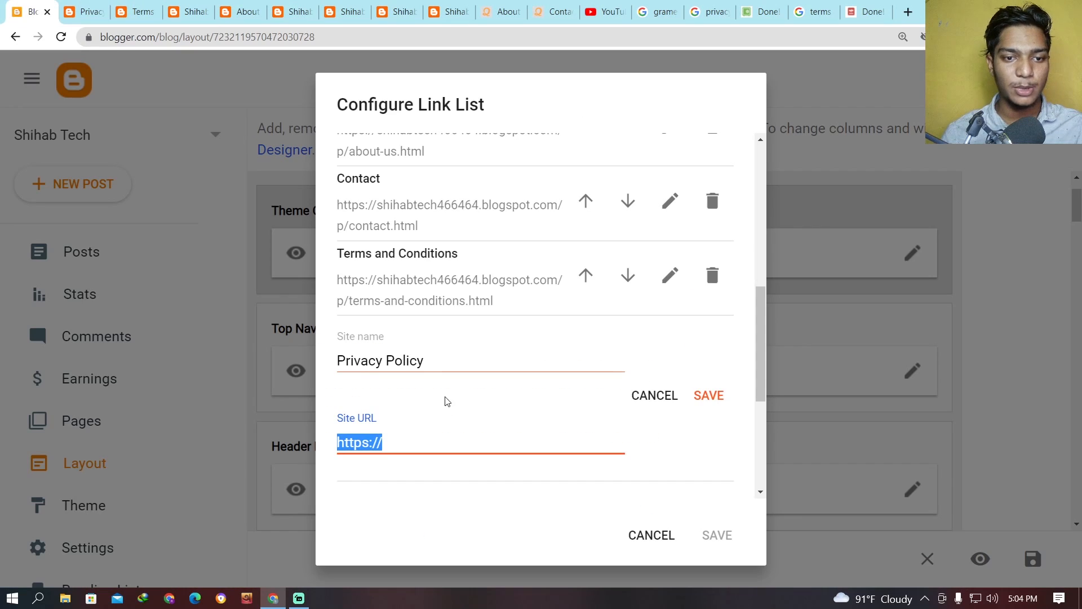
{"action": "key", "text": "ctrl+v"}
{"action": "left_click", "coordinate": [704, 395]}
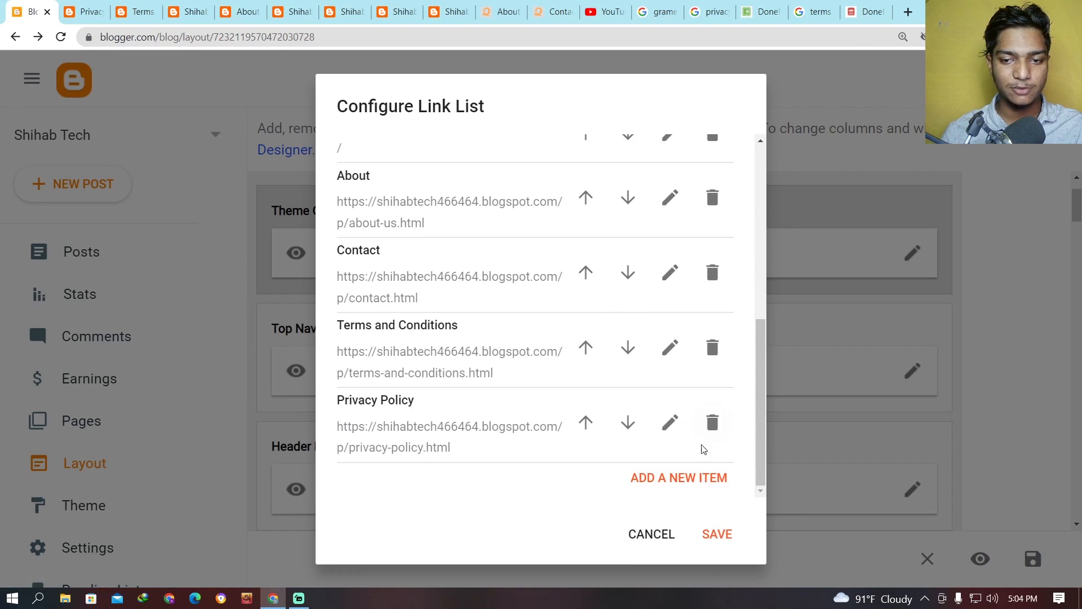
{"action": "left_click", "coordinate": [718, 534]}
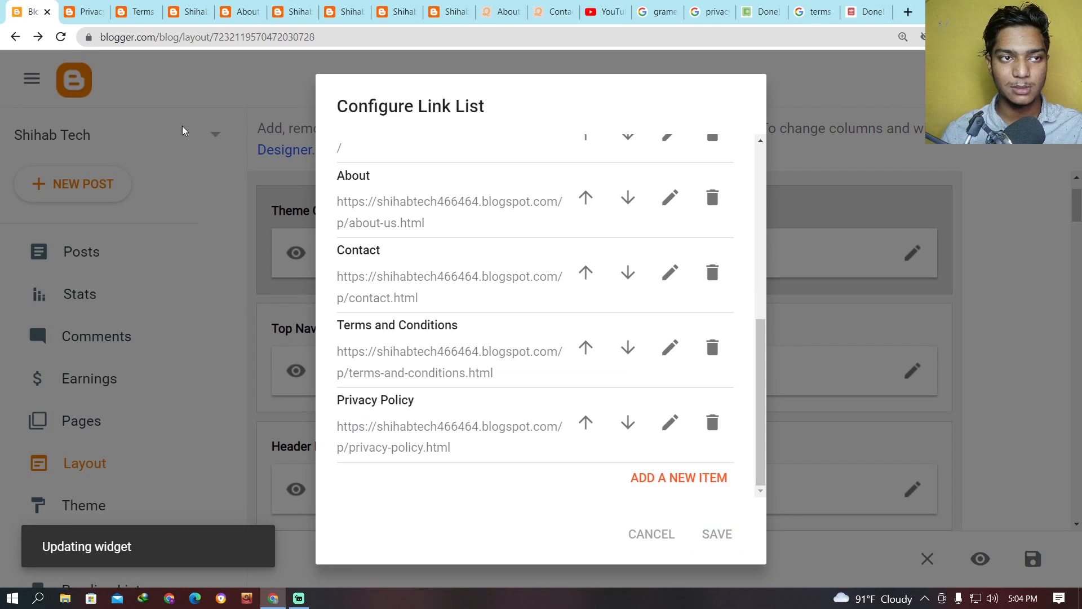
Reload the live blog's home page and check the links in its top menu.
{"action": "left_click", "coordinate": [181, 10]}
{"action": "left_click", "coordinate": [61, 36]}
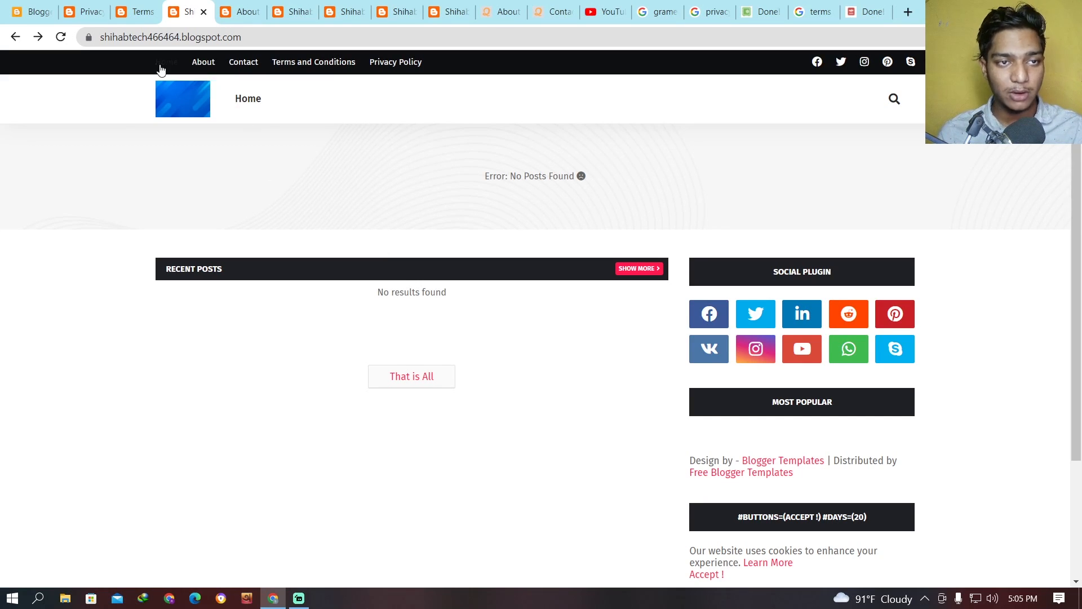
{"action": "left_click", "coordinate": [434, 69]}
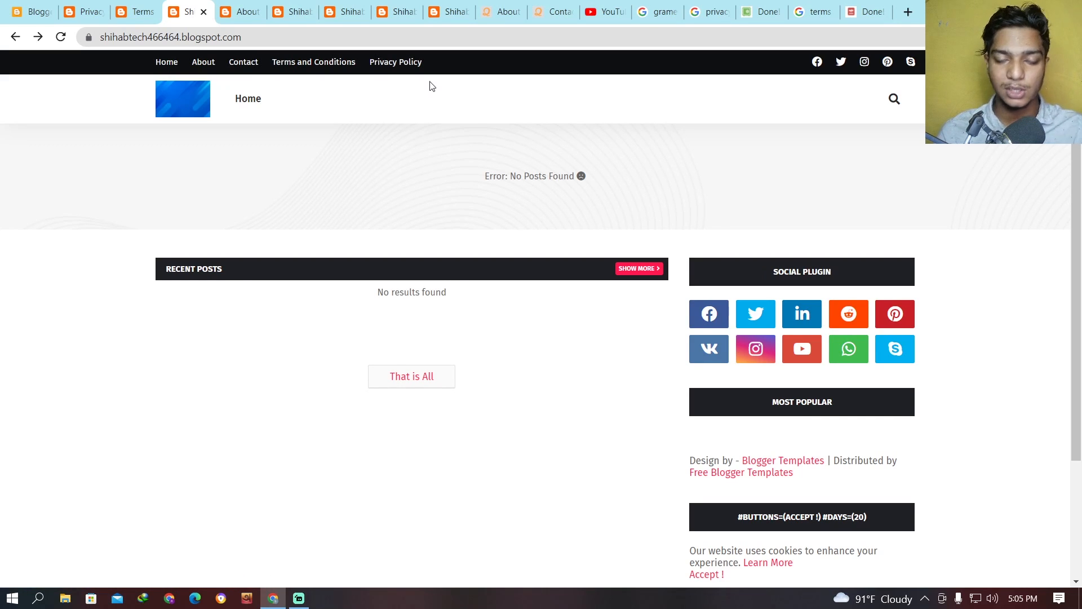
Return to the Blogger dashboard and open the list of the blog's pages.
{"action": "left_click", "coordinate": [84, 12]}
{"action": "left_click", "coordinate": [15, 10]}
{"action": "scroll", "coordinate": [261, 350], "scroll_direction": "down", "scroll_amount": 4}
{"action": "scroll", "coordinate": [96, 411], "scroll_direction": "down", "scroll_amount": 3}
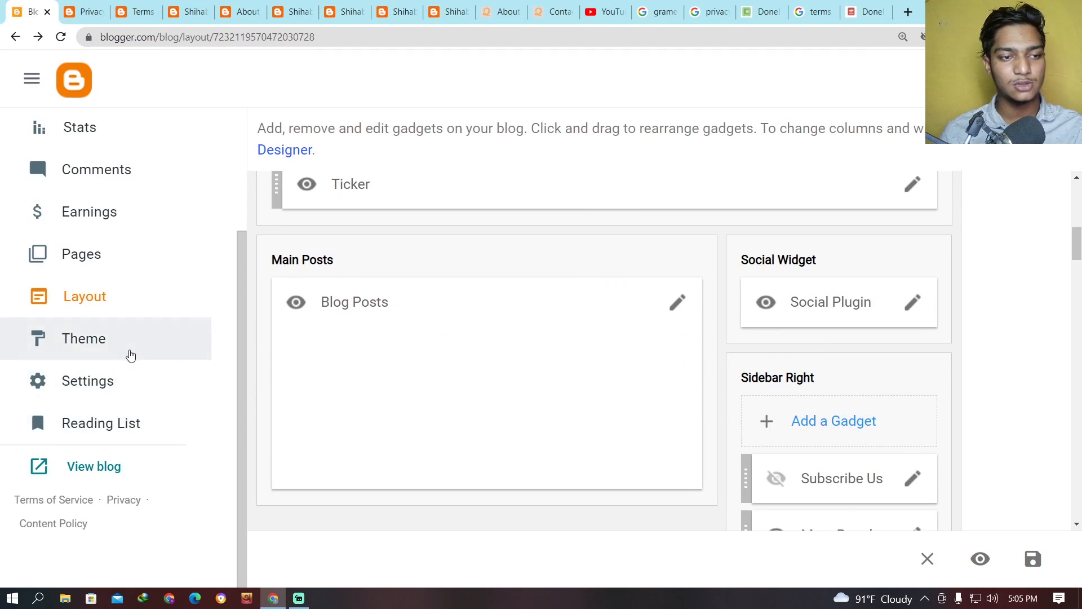
{"action": "scroll", "coordinate": [128, 355], "scroll_direction": "up", "scroll_amount": 3}
{"action": "left_click", "coordinate": [79, 394]}
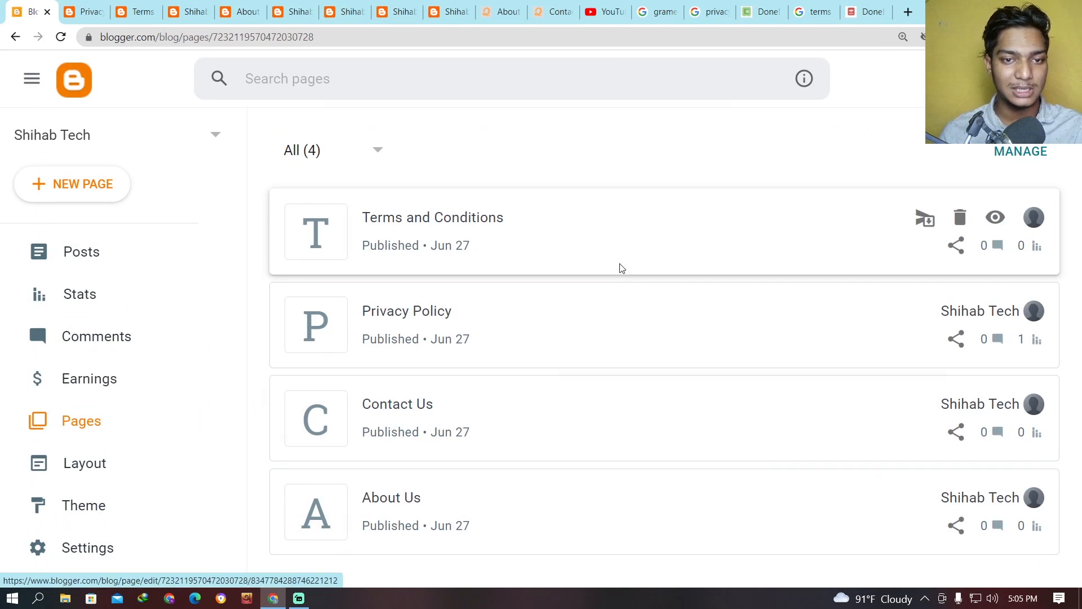